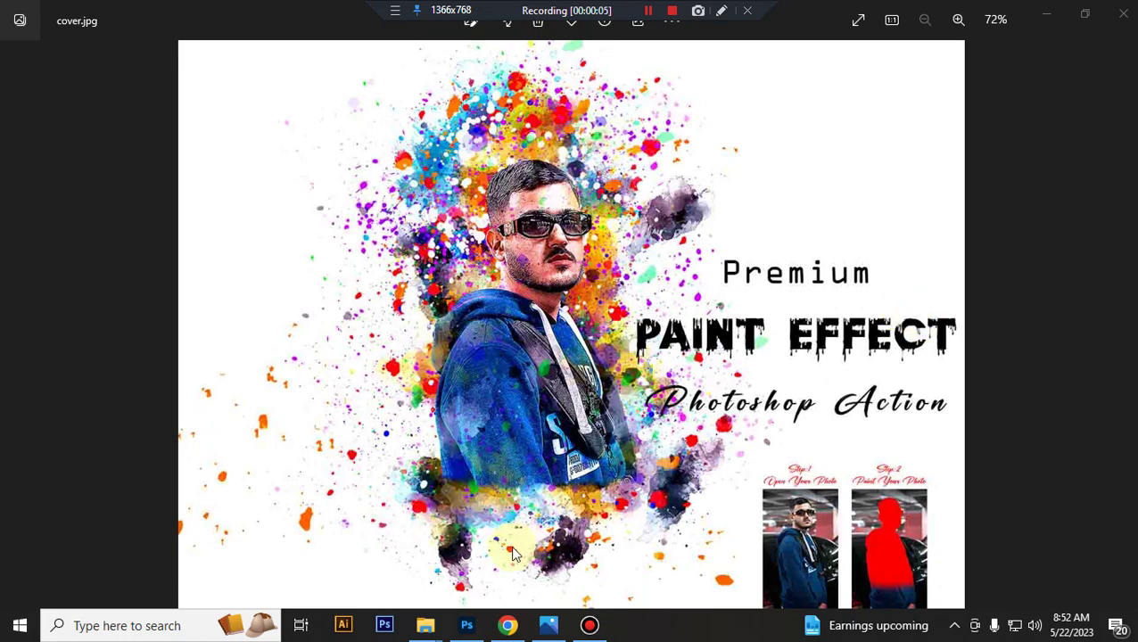
Switch from the Windows Photos cover preview to Photoshop's home screen.
left_click(466, 625)
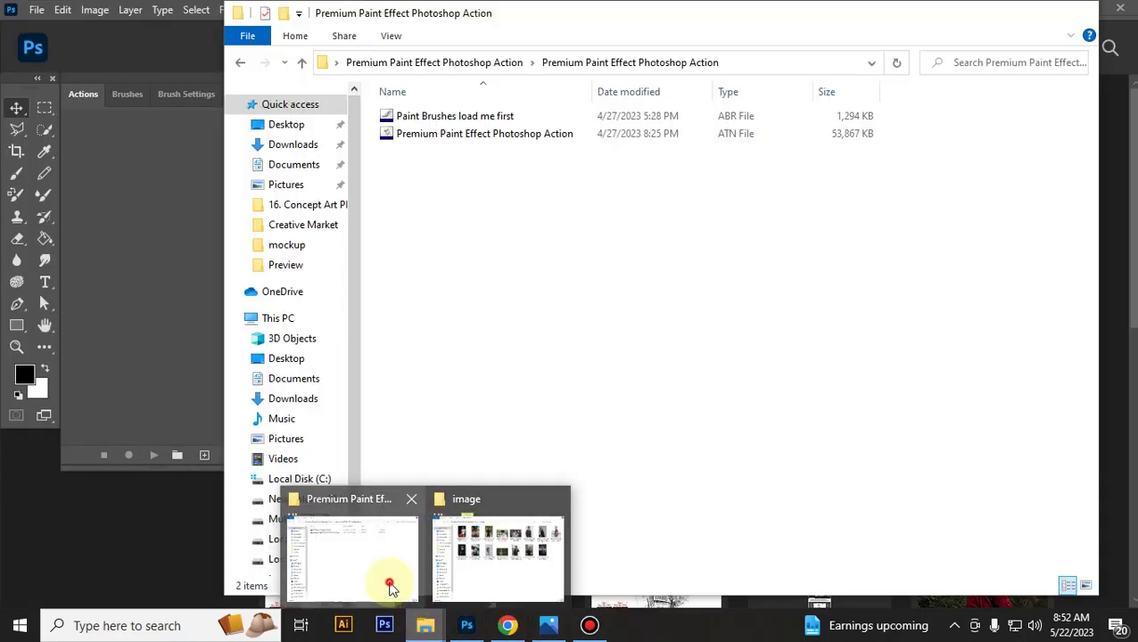
Load the Premium Paint Effect action set into Photoshop.
left_click(389, 580)
left_click(459, 136)
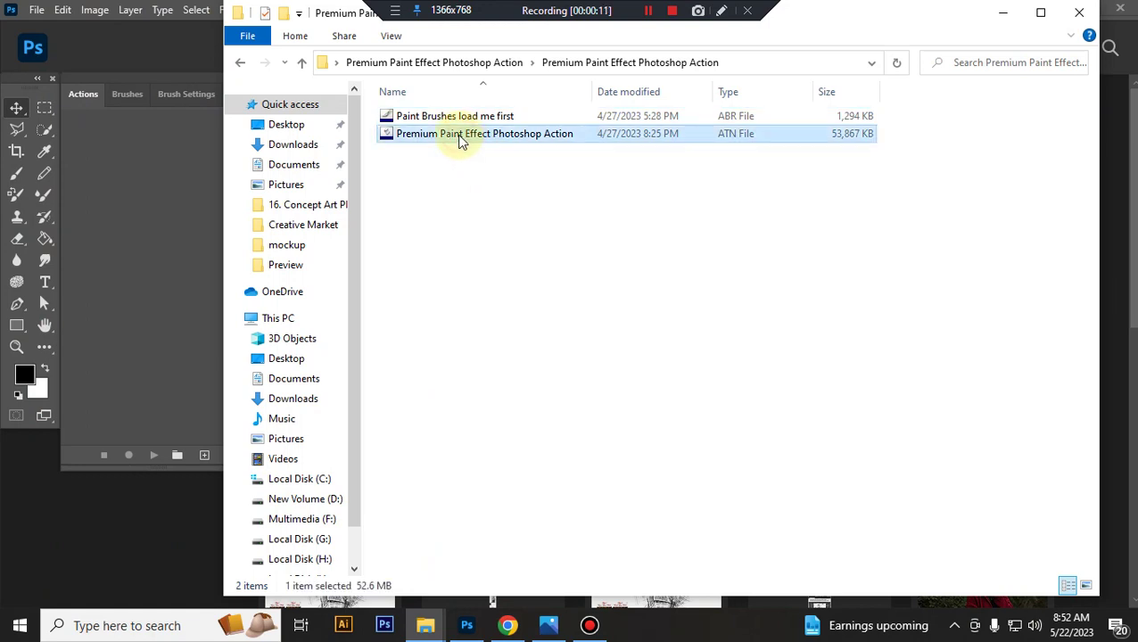
double_click(462, 138)
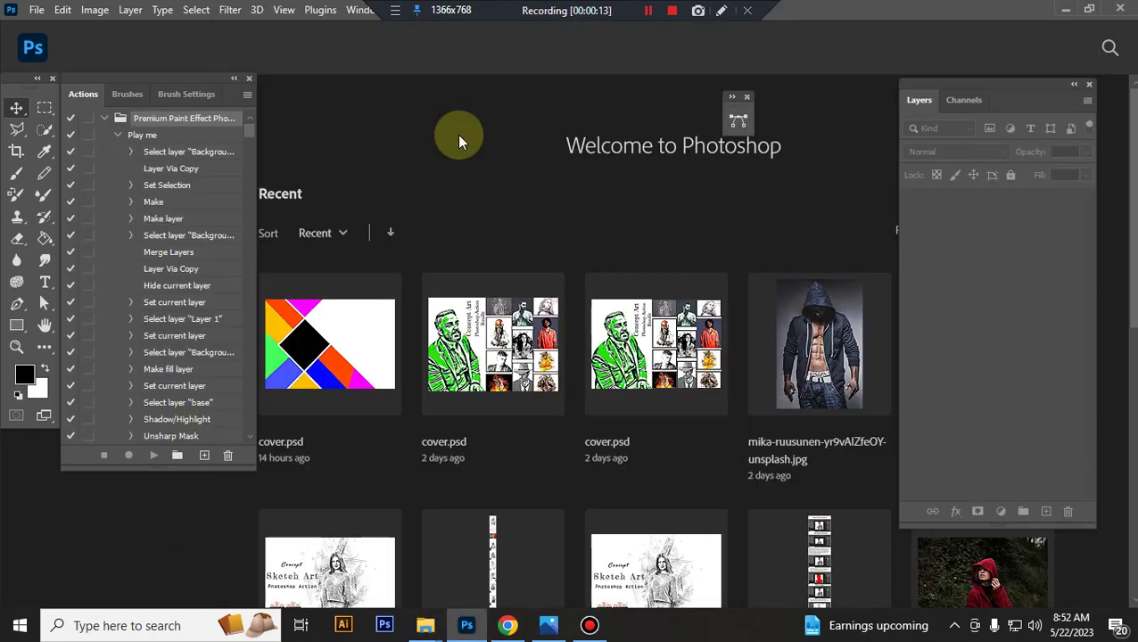
mouse_move(425, 626)
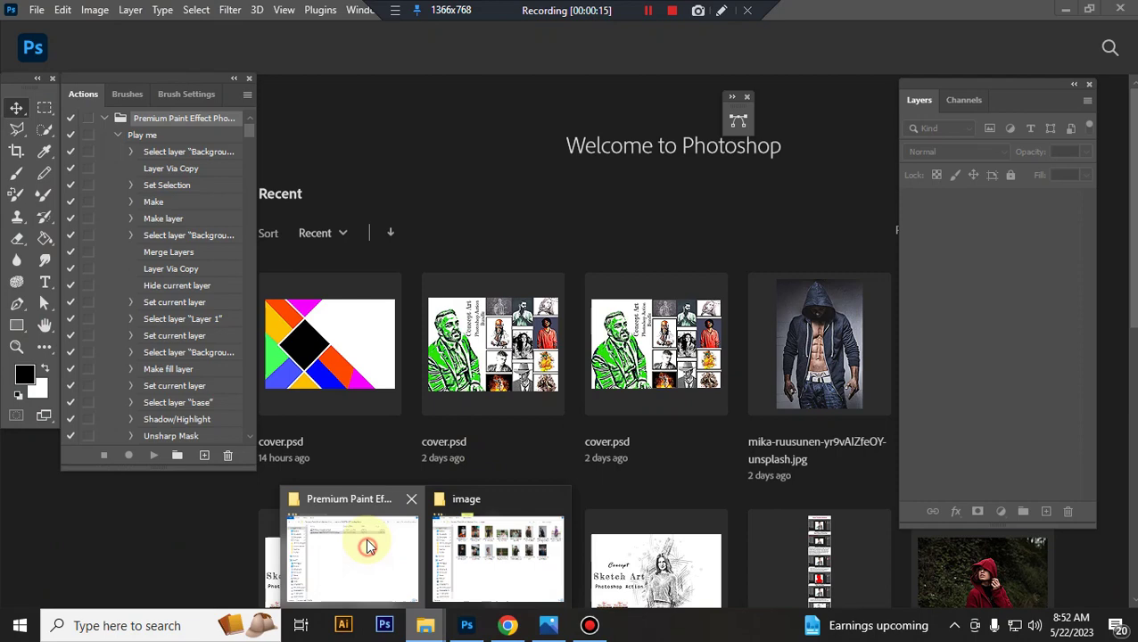
Load the Paint Brushes file and open pexels-kouki-walim-6264592.jpg in Photoshop.
left_click(369, 547)
left_click(479, 118)
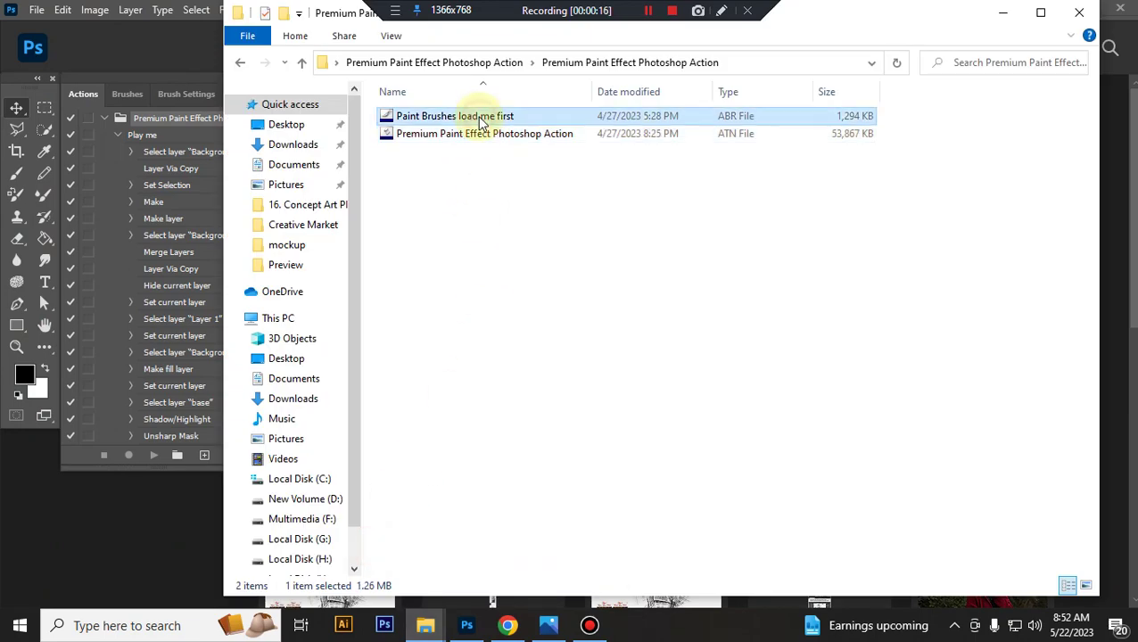
double_click(532, 116)
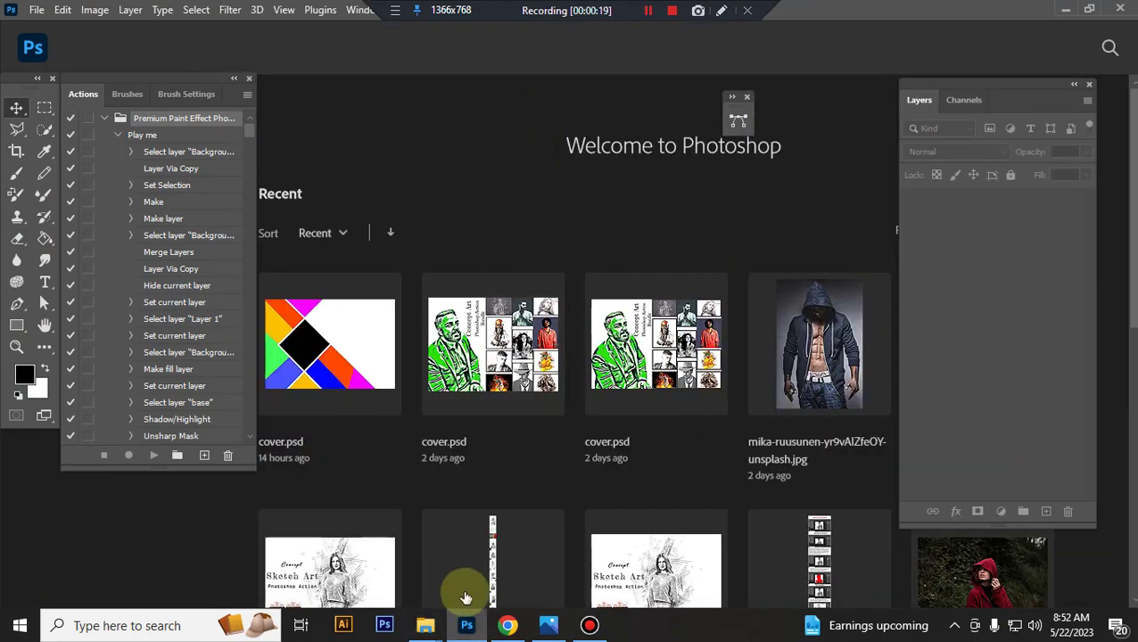
mouse_move(426, 625)
left_click(562, 527)
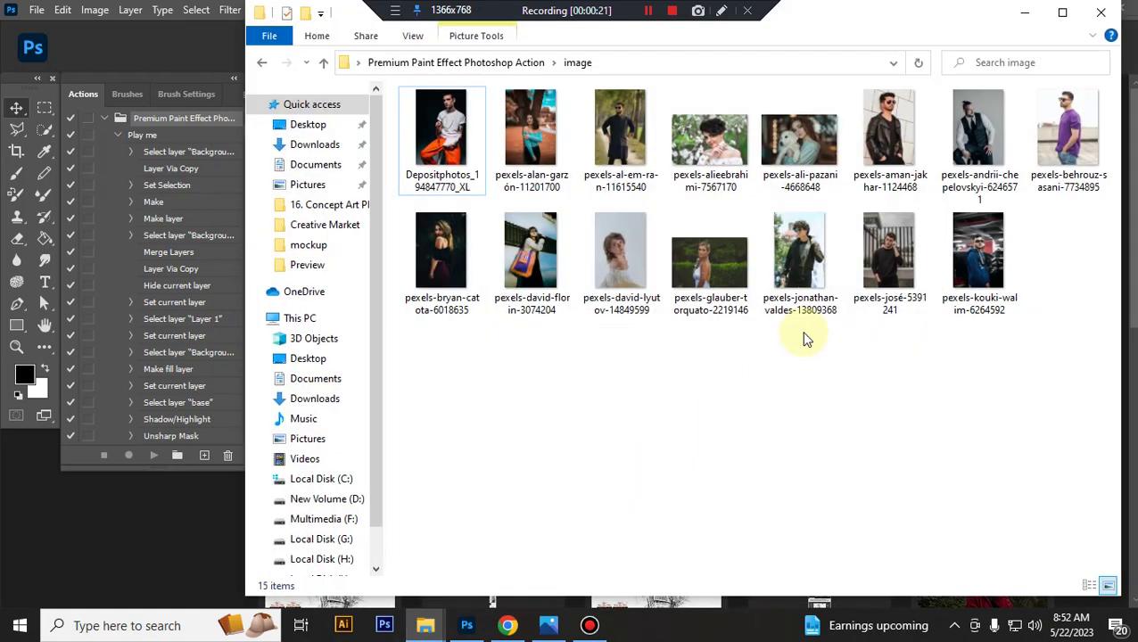
mouse_move(974, 257)
left_mouse_down()
mouse_move(464, 620)
mouse_move(540, 433)
left_mouse_up()
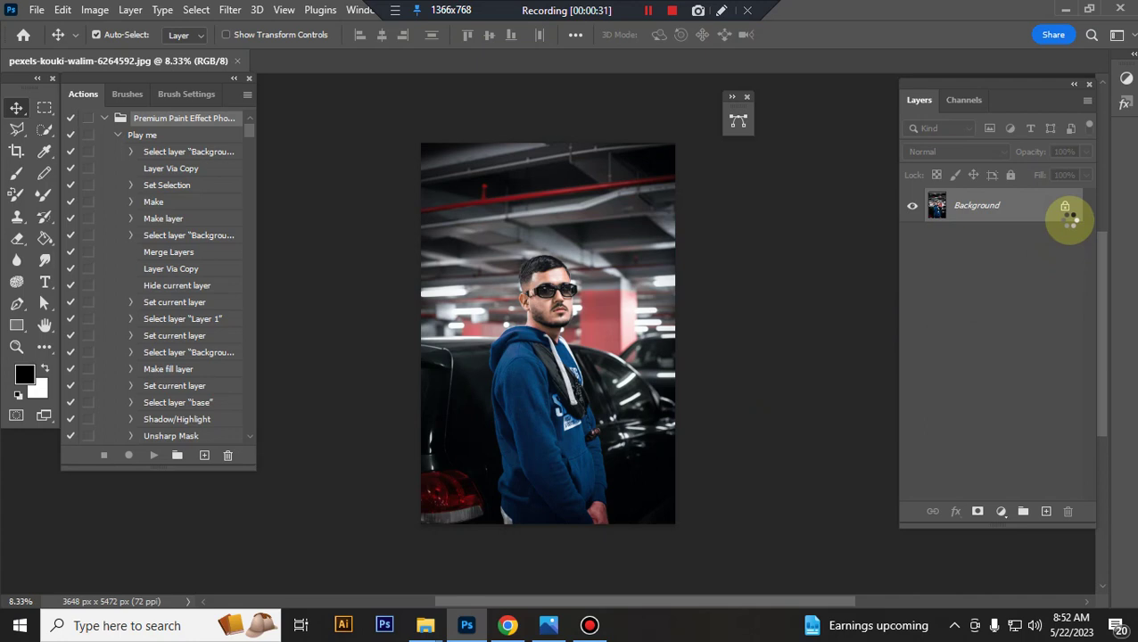
Confirm RGB Color mode, then use Select Subject on the Background layer to select the man.
left_click(91, 10)
mouse_move(165, 28)
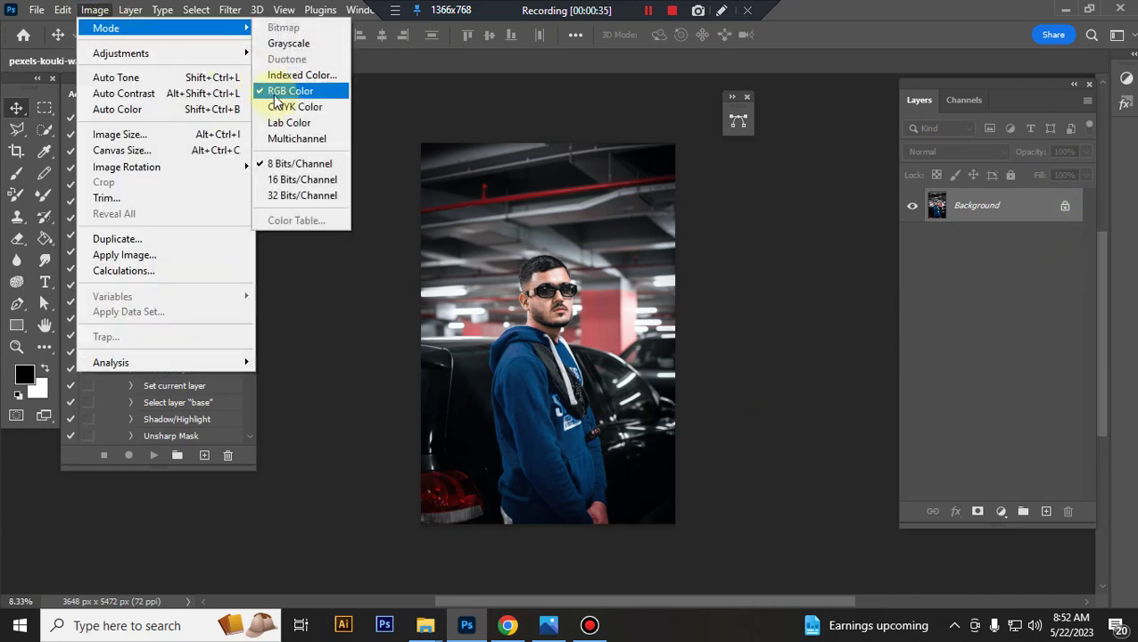
left_click(979, 214)
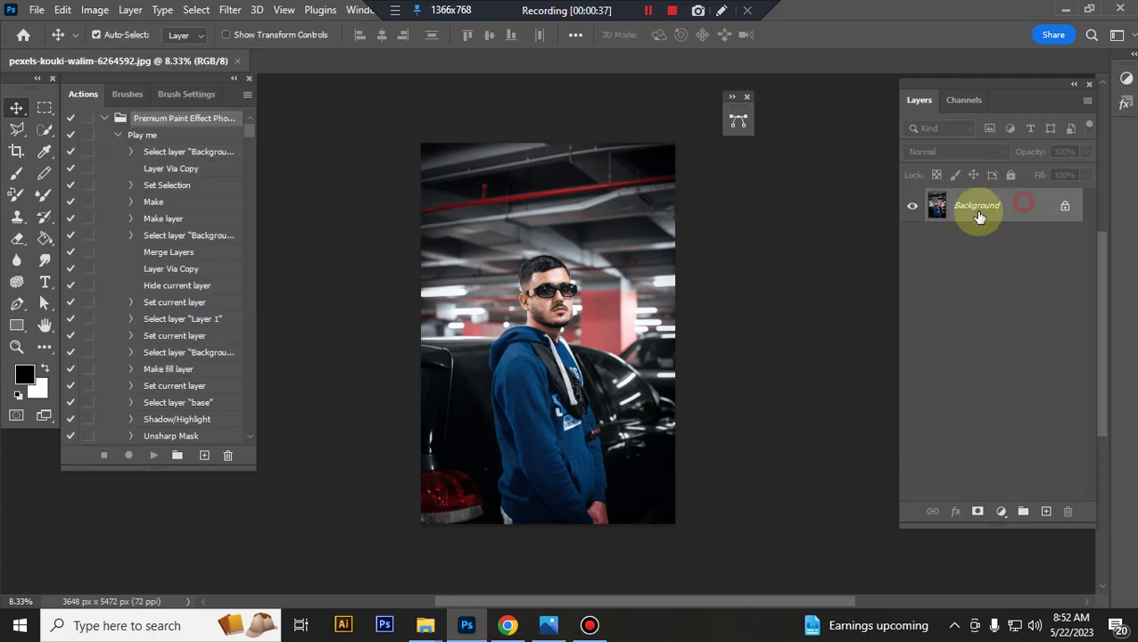
left_click(43, 134)
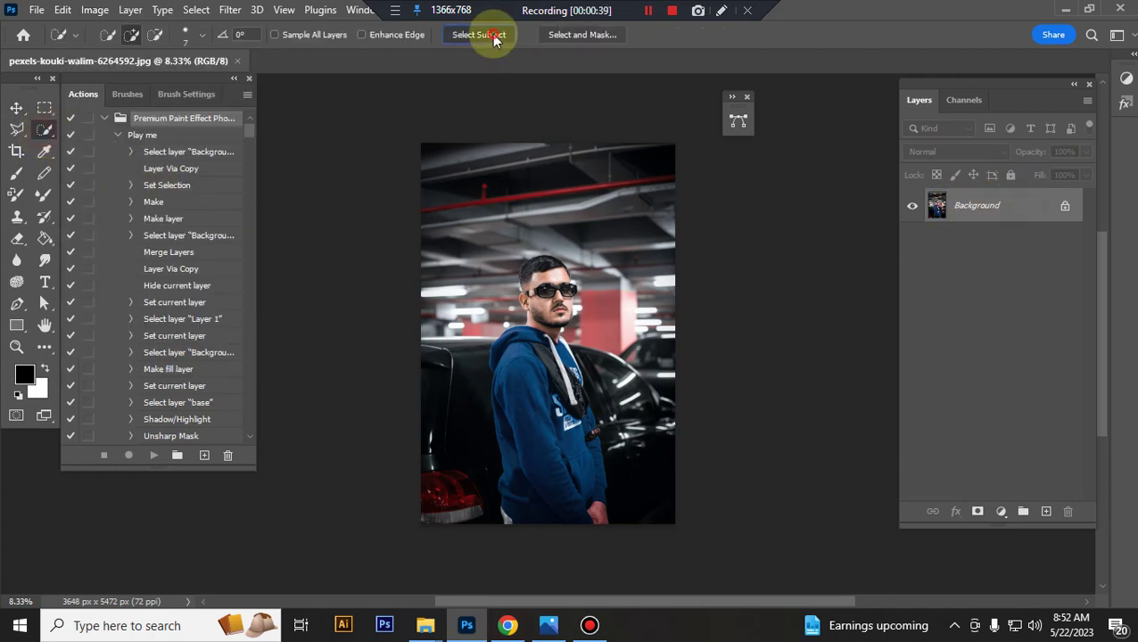
left_click(495, 40)
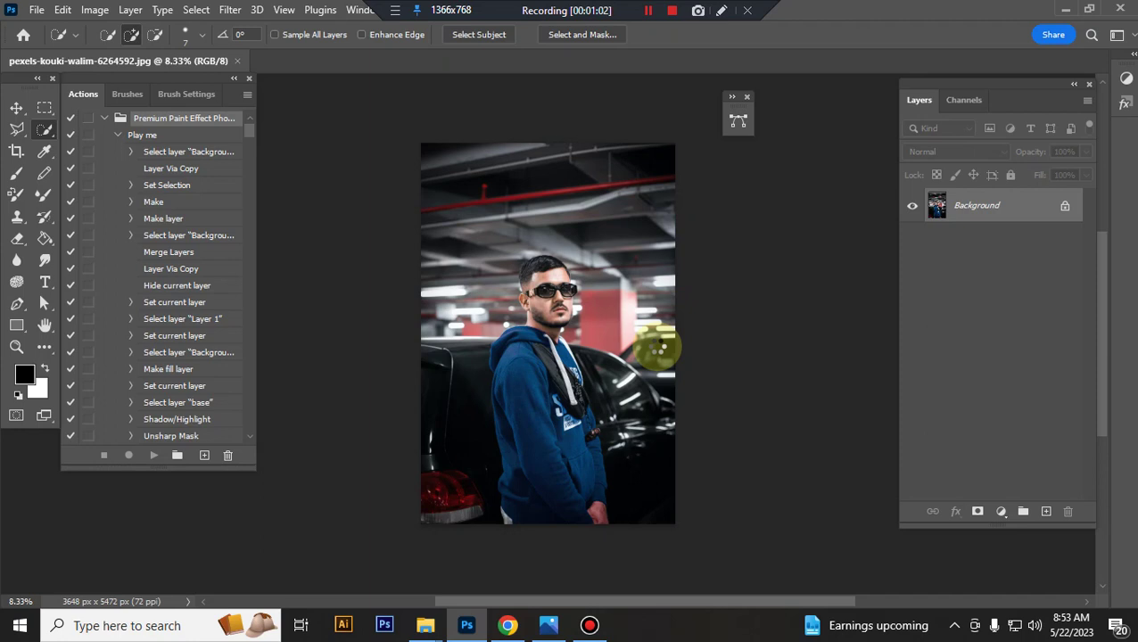
Add a new layer named 'paint' above the photo.
left_click(1047, 513)
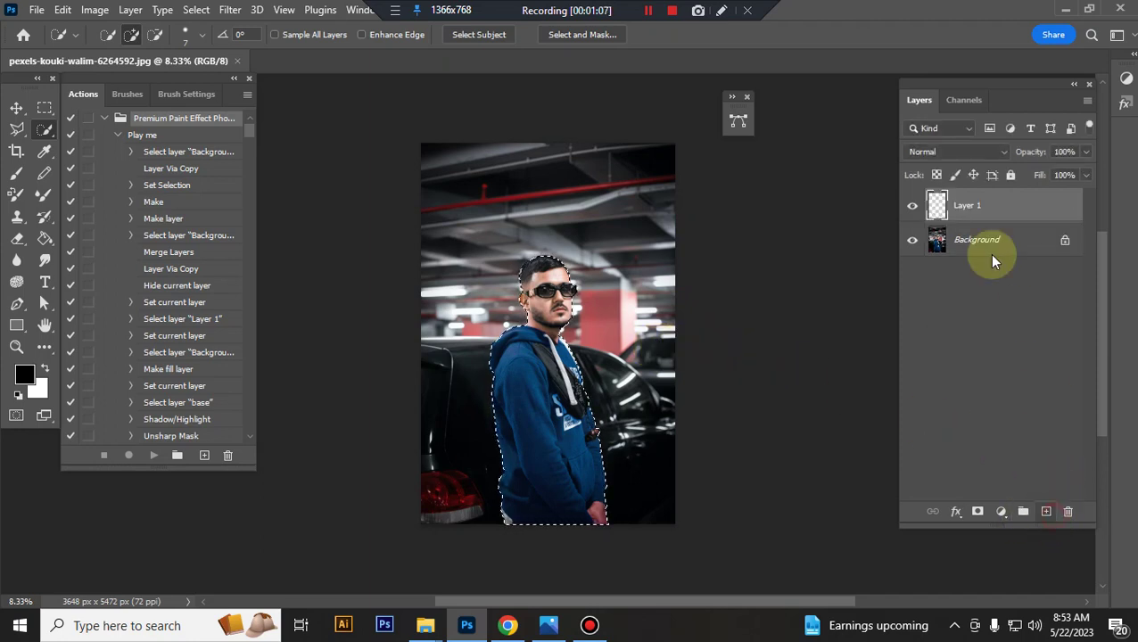
double_click(969, 205)
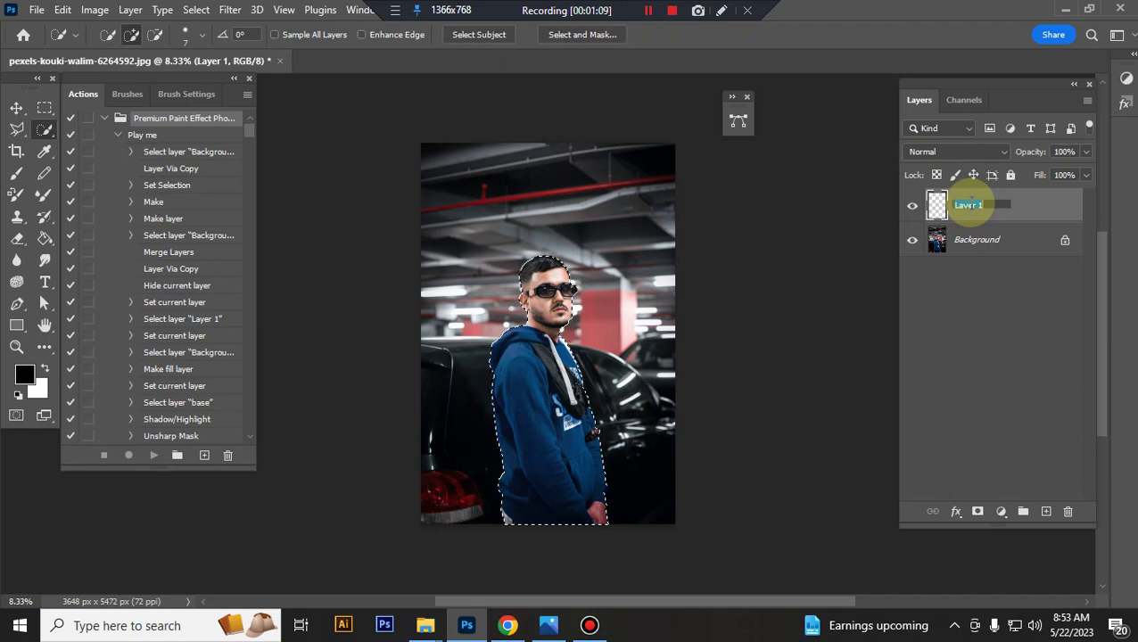
type("paint")
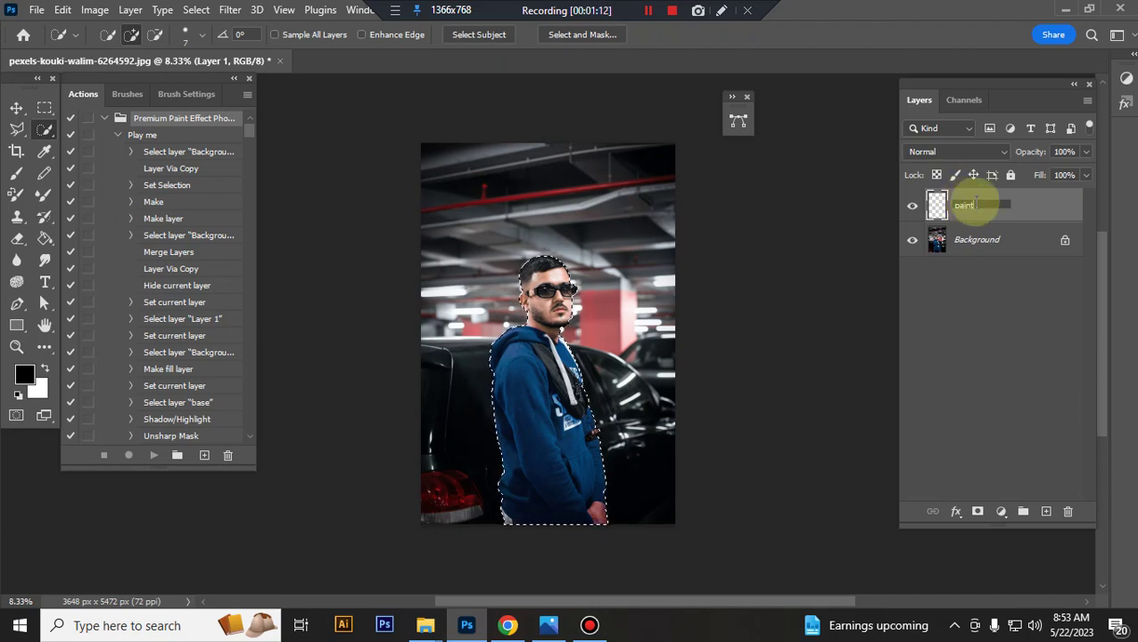
left_click(1038, 209)
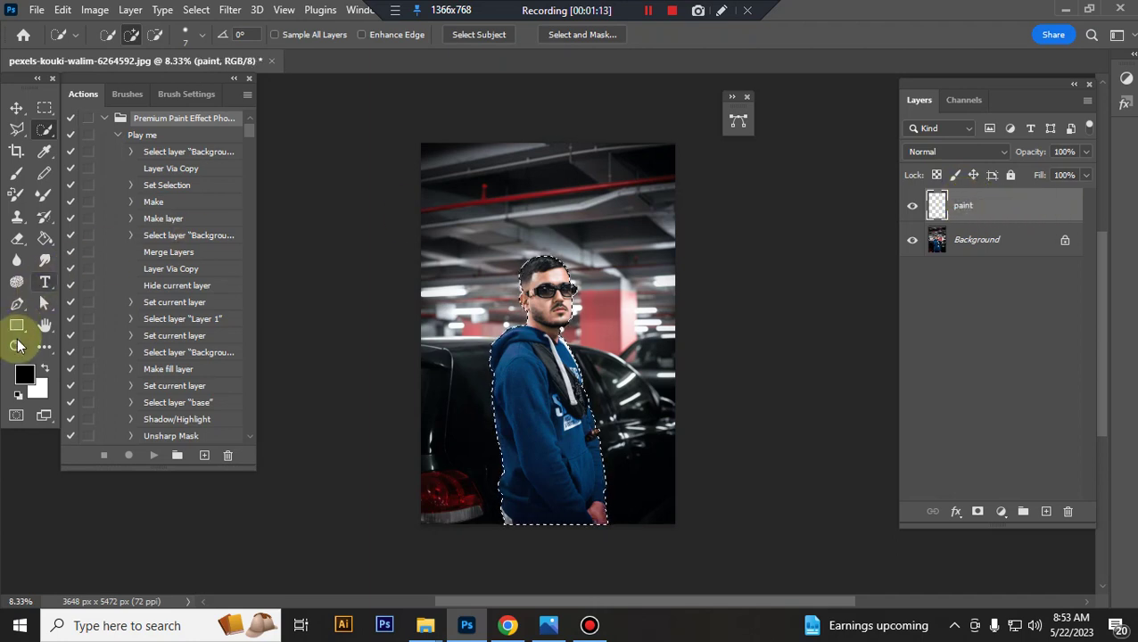
Fill the selected silhouette with pure red #ff0000 on the paint layer.
left_click(24, 375)
left_click(782, 317)
type("ff0000")
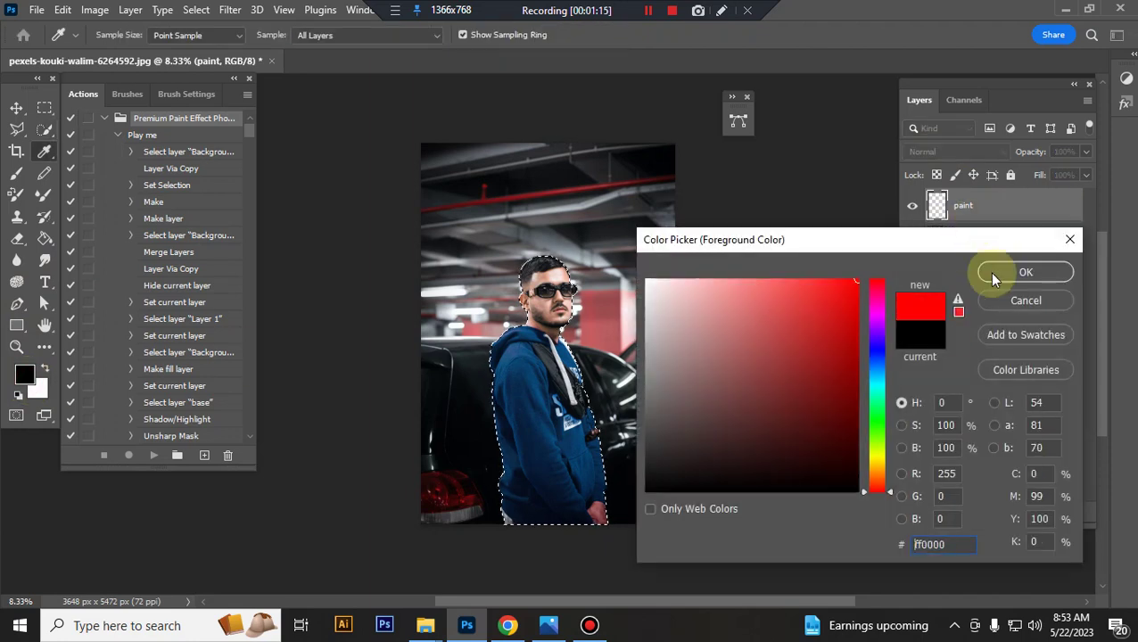
left_click(989, 272)
left_click(43, 241)
left_click(511, 303)
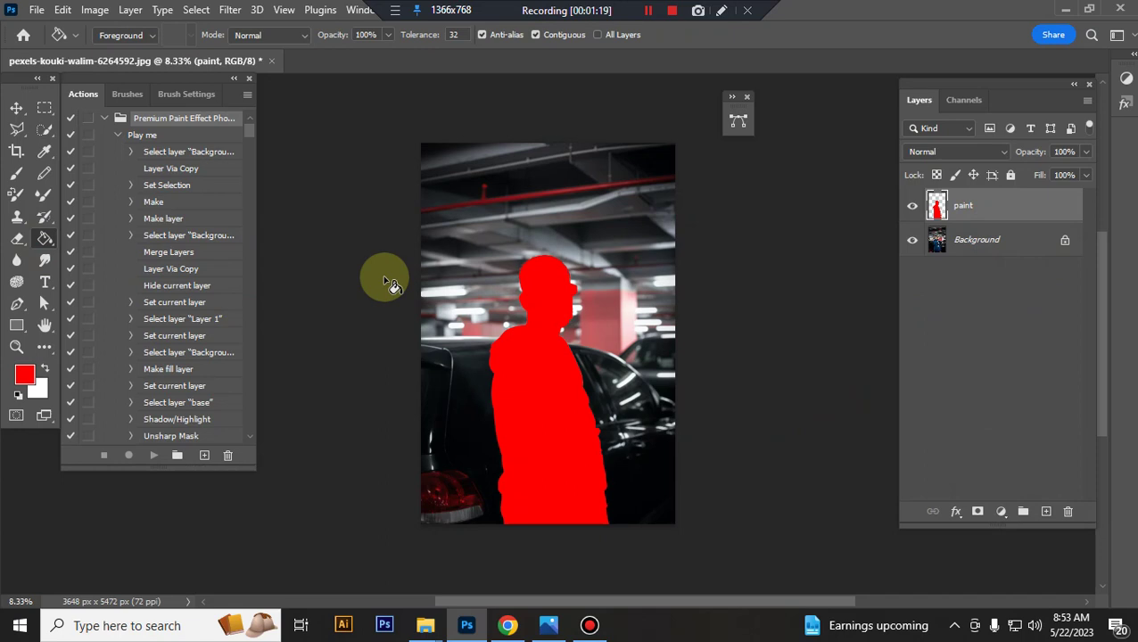
left_click(16, 107)
key("ctrl+plus")
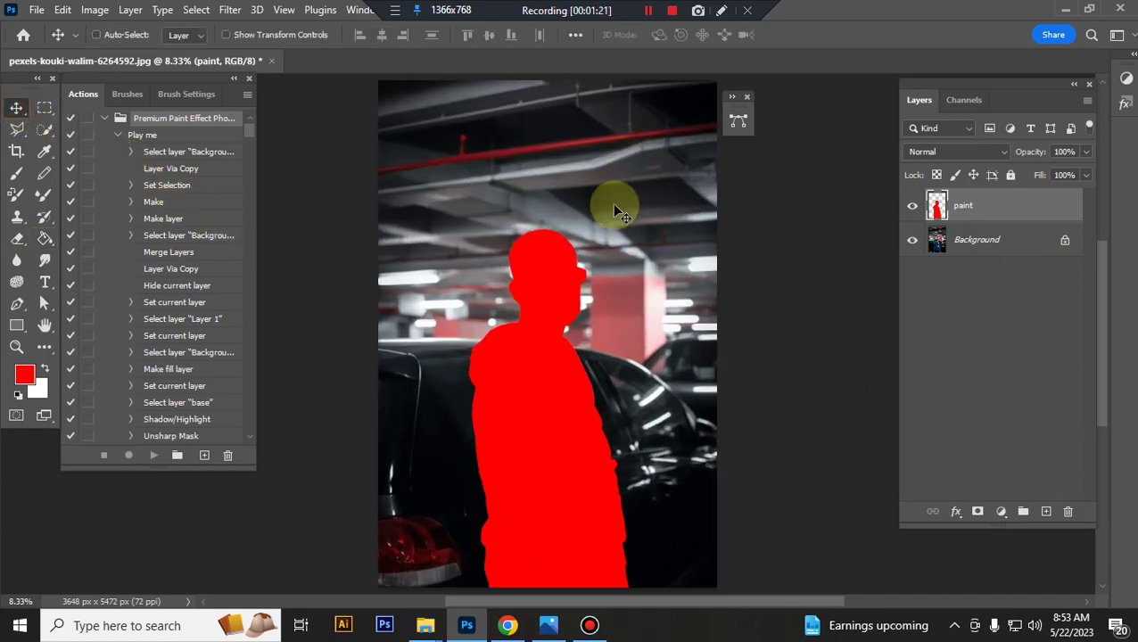
key("ctrl+plus")
key("ctrl+plus")
scroll(615, 211, "down", 2)
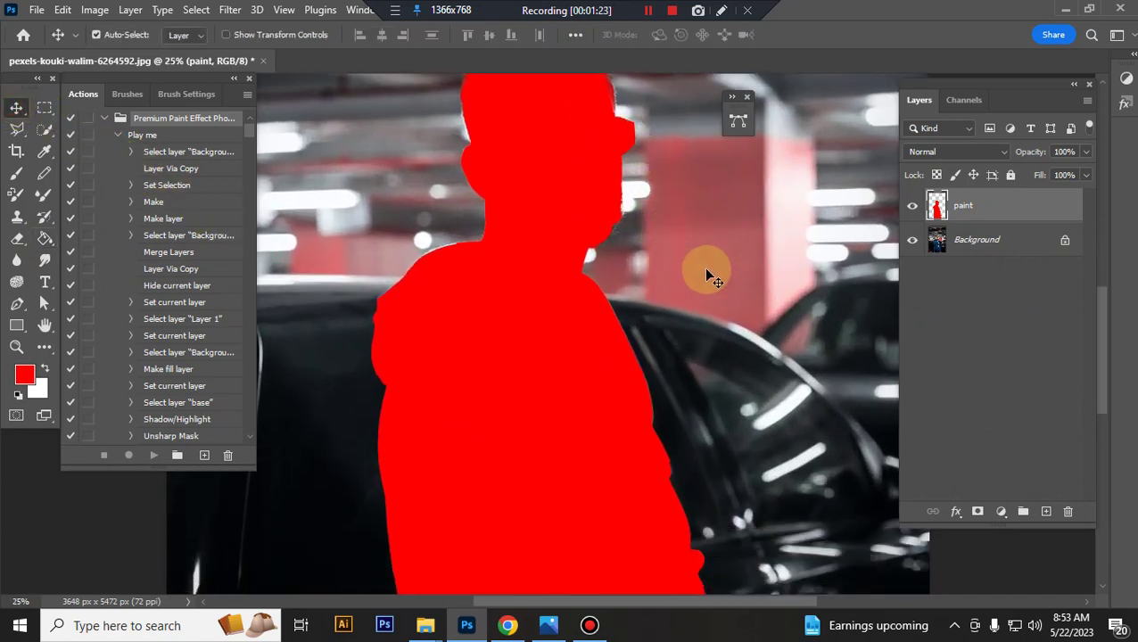
scroll(706, 272, "down", 3)
scroll(722, 287, "down", 1)
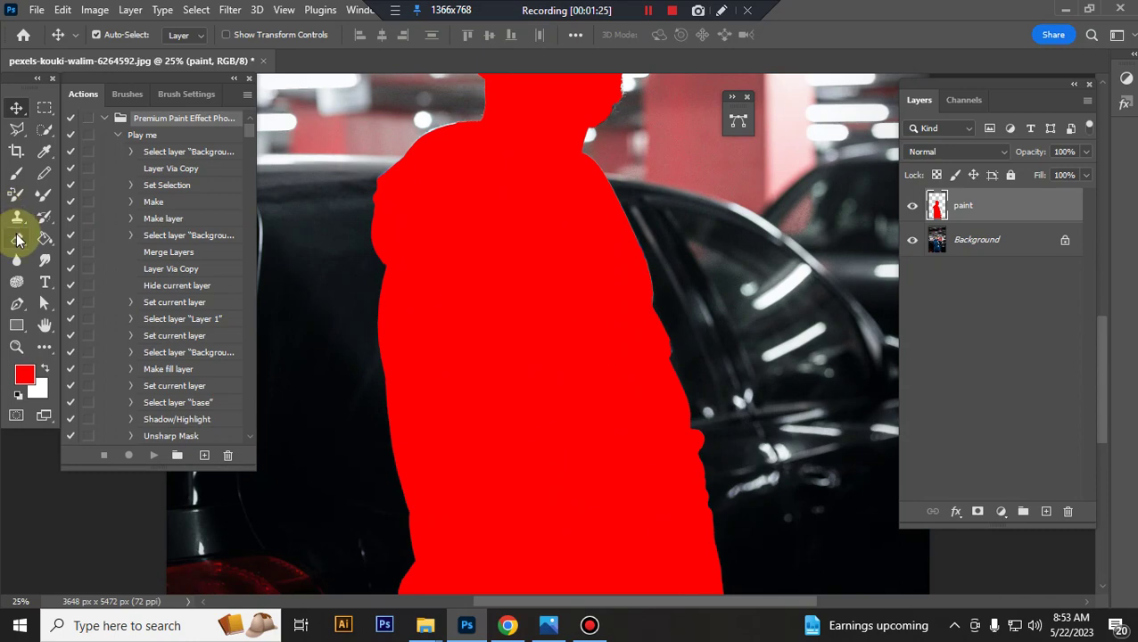
Erase the red figure's bottom with a 500 px Soft Round Pressure Opacity eraser at 0% hardness.
left_click(17, 239)
left_click(115, 35)
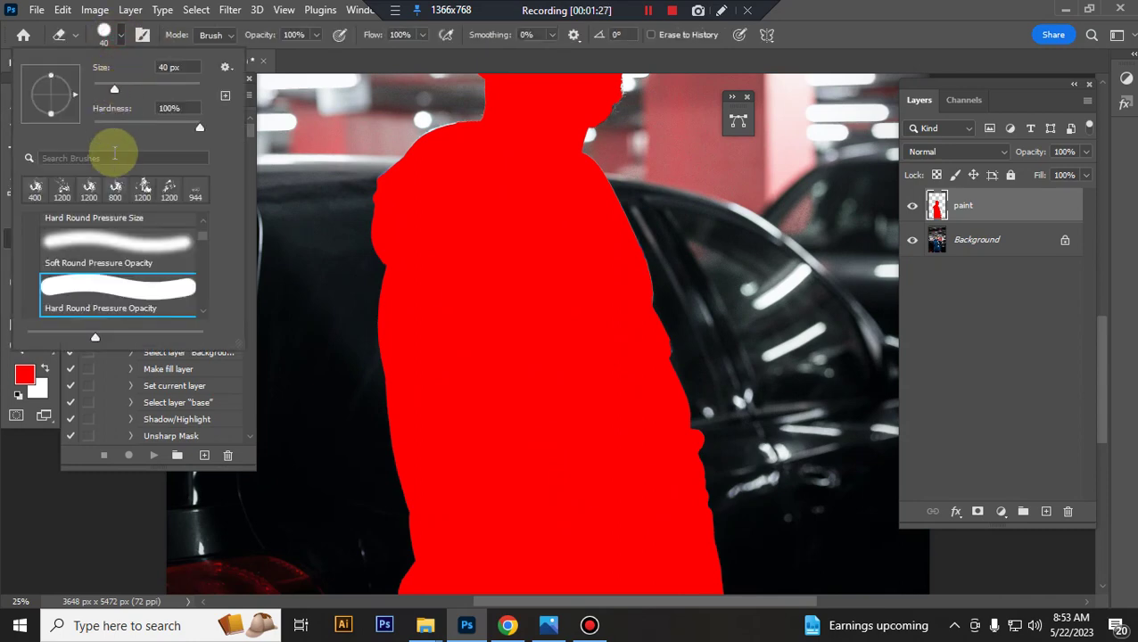
left_click(113, 248)
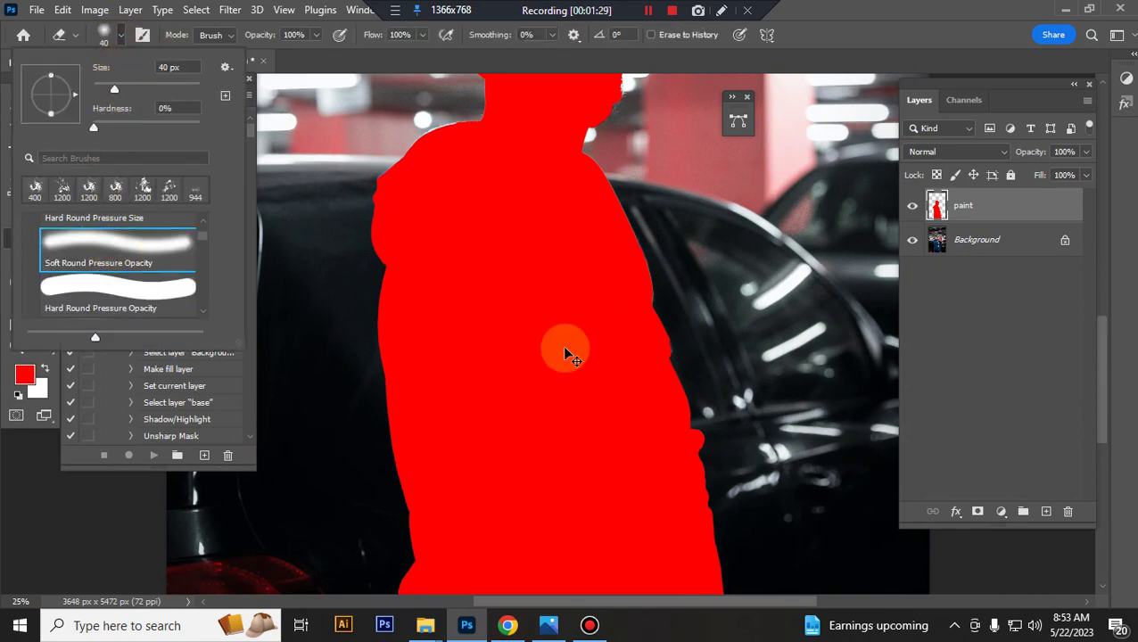
scroll(564, 354, "down", 1)
scroll(564, 354, "down", 1)
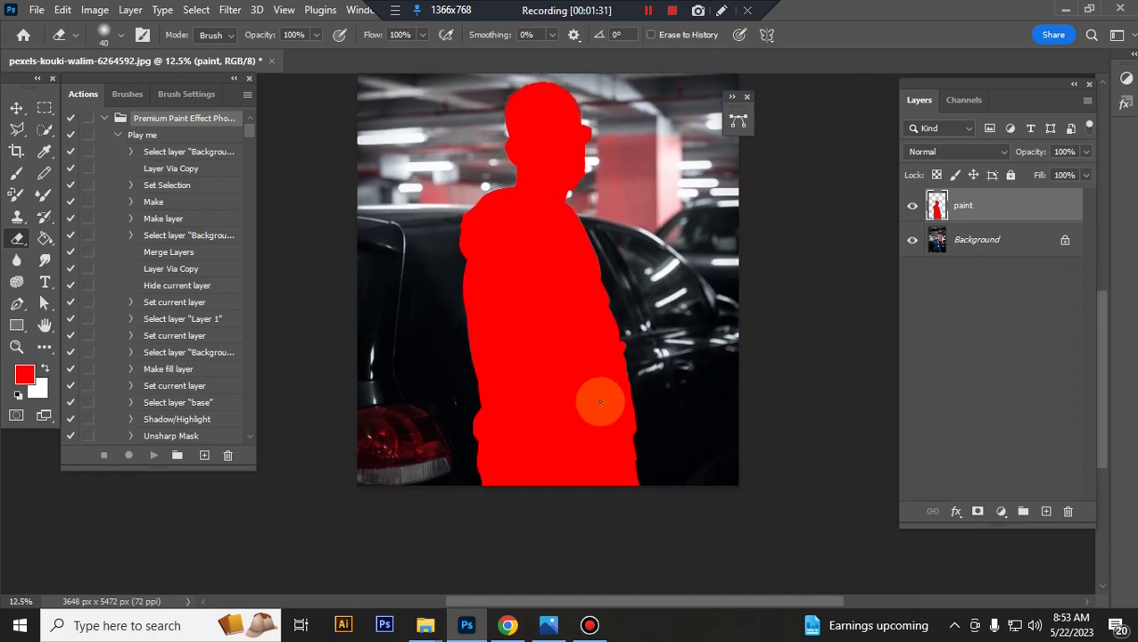
key("bracketright")
key("bracketright")
key("bracketright")
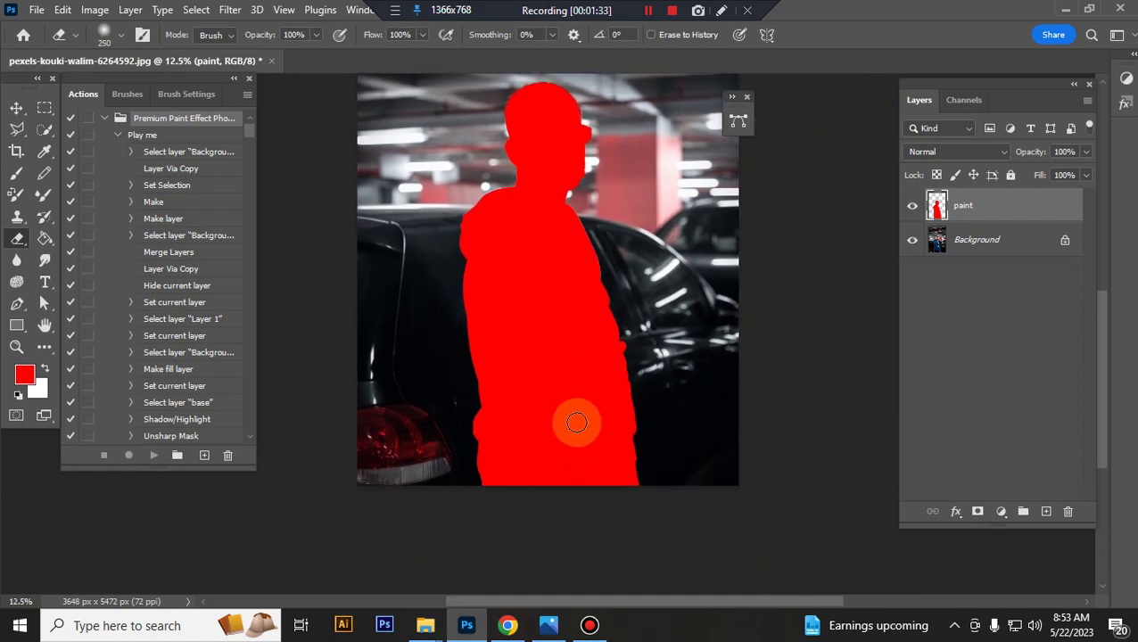
key("bracketright")
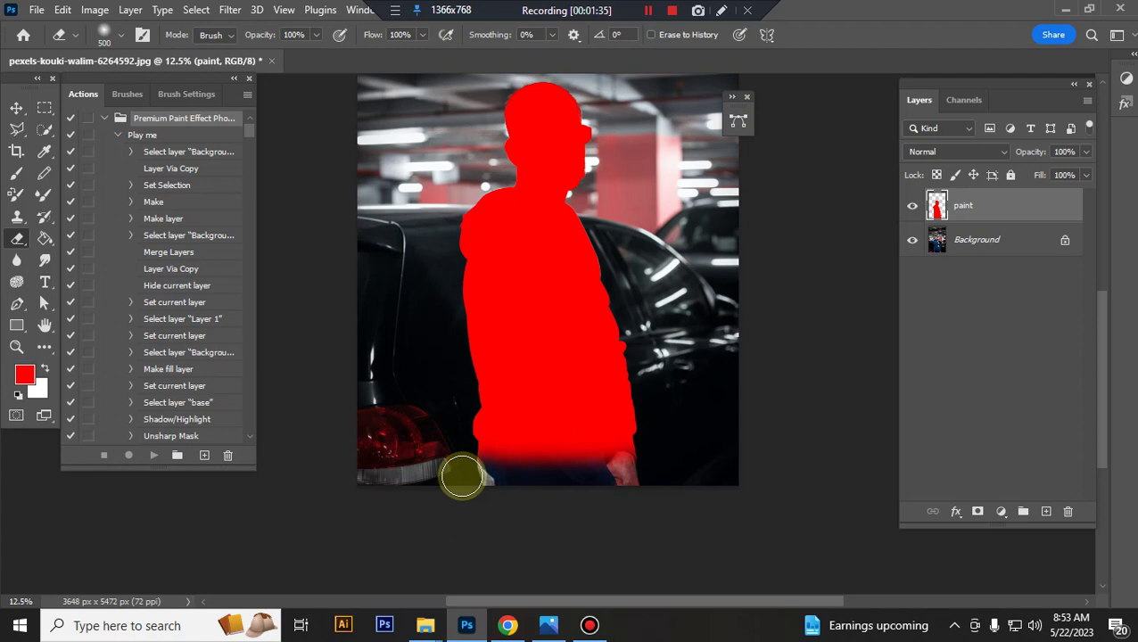
mouse_move(461, 472)
left_mouse_down()
mouse_move(674, 453)
mouse_move(484, 446)
mouse_move(668, 436)
mouse_move(450, 432)
mouse_move(638, 412)
mouse_move(426, 414)
left_mouse_up()
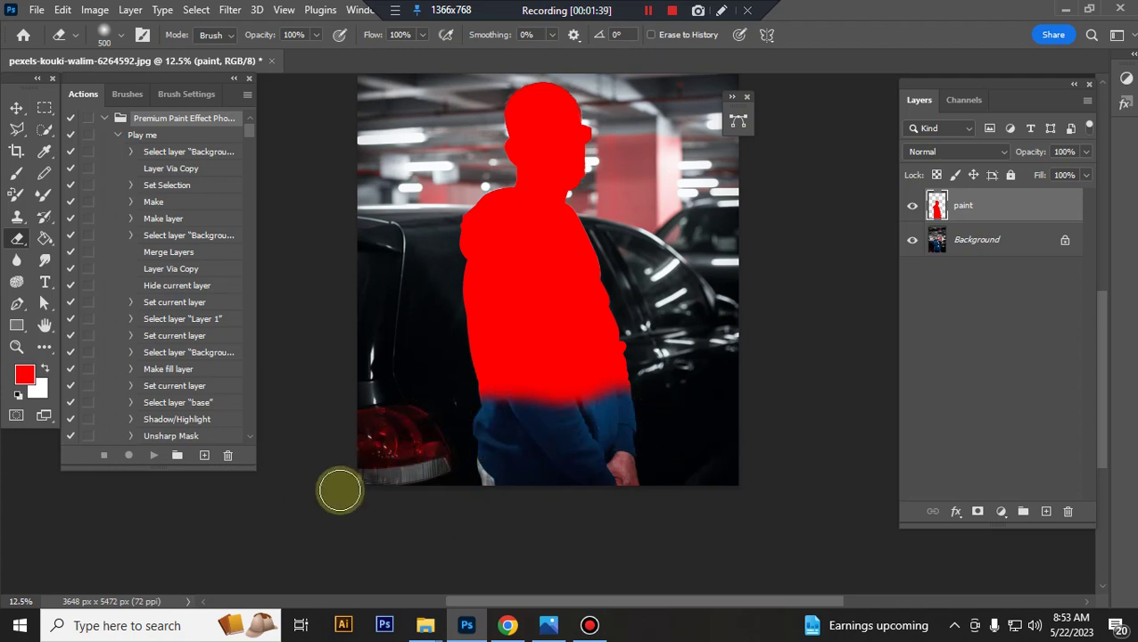
mouse_move(491, 467)
left_mouse_down()
mouse_move(582, 464)
mouse_move(476, 432)
mouse_move(699, 406)
mouse_move(645, 408)
left_mouse_up()
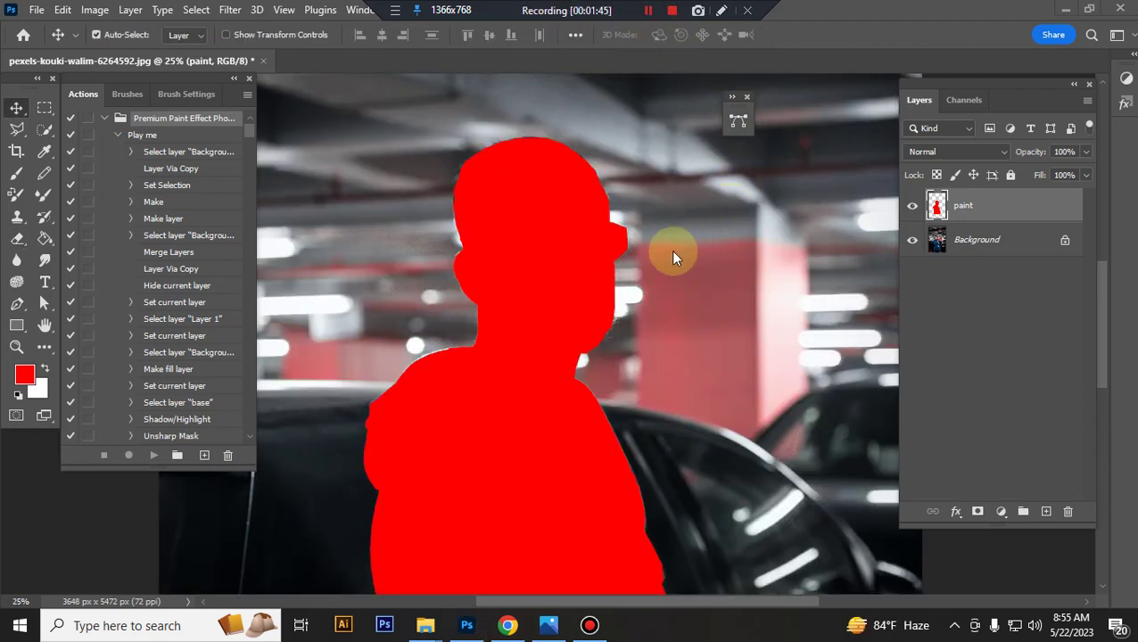
scroll(673, 257, "down", 2)
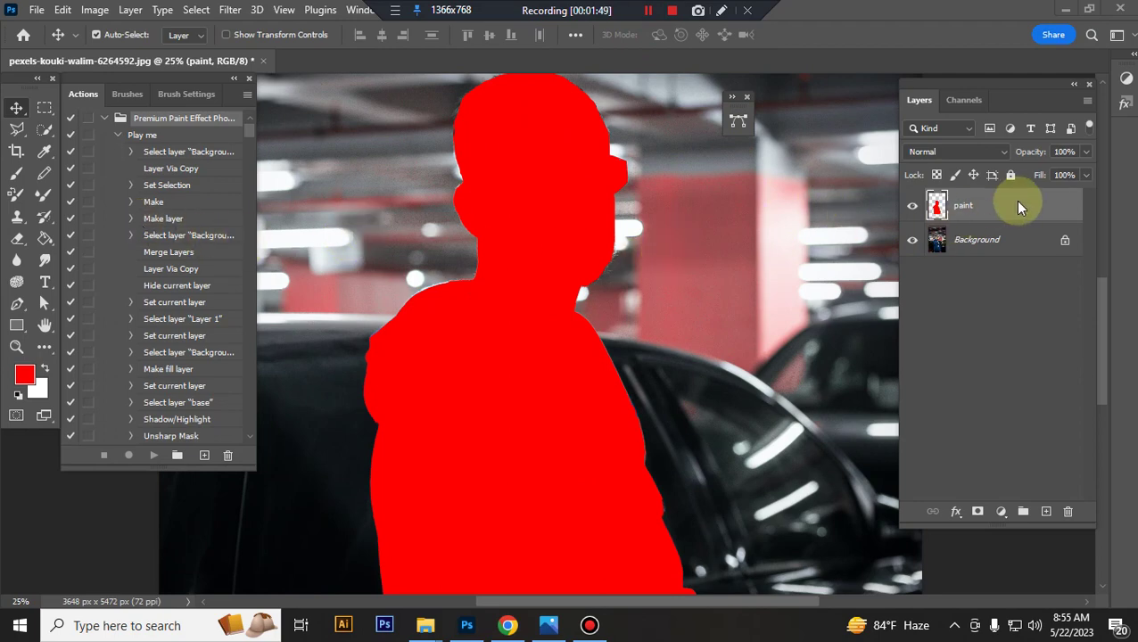
Set the crop dimensions to 3000 × 2000 px.
key("ctrl+minus")
key("ctrl+minus")
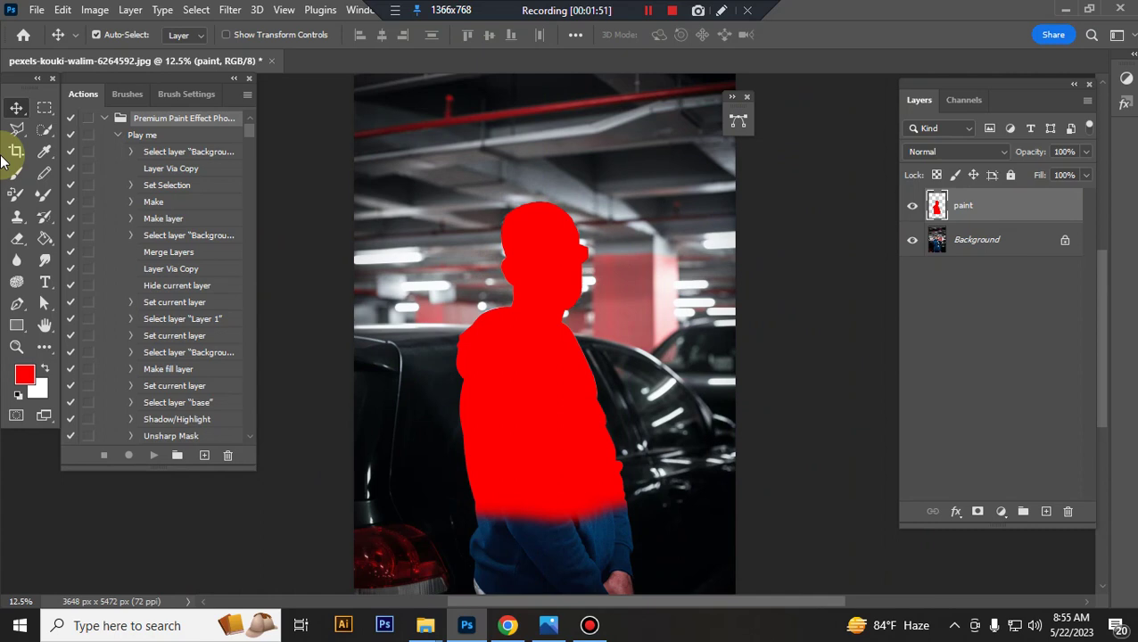
left_click(16, 149)
left_click(213, 33)
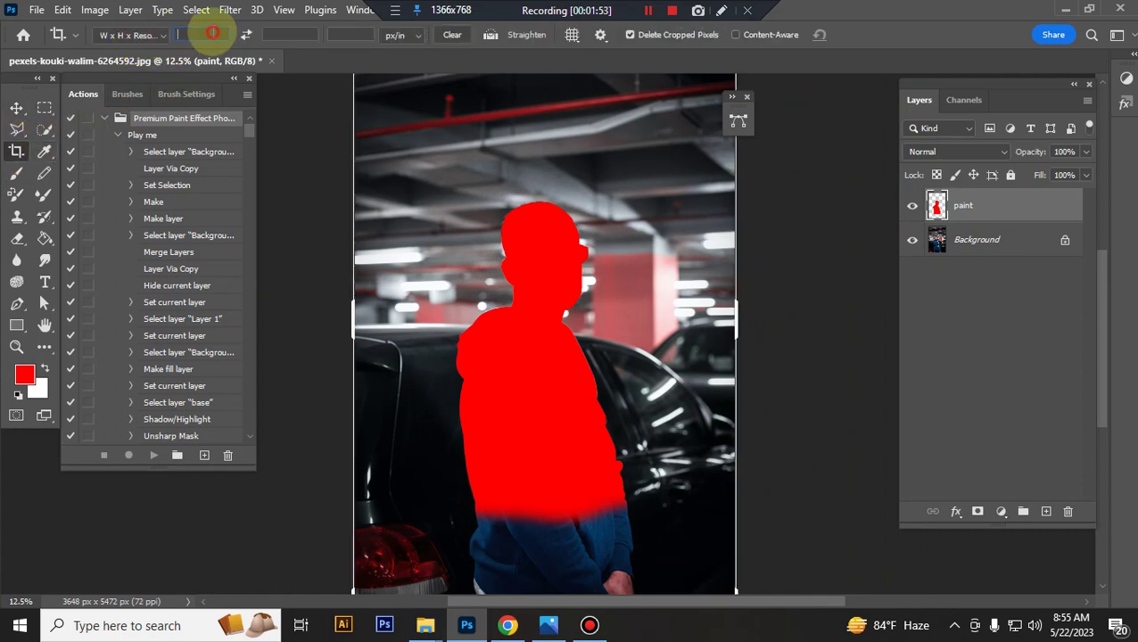
type("3000")
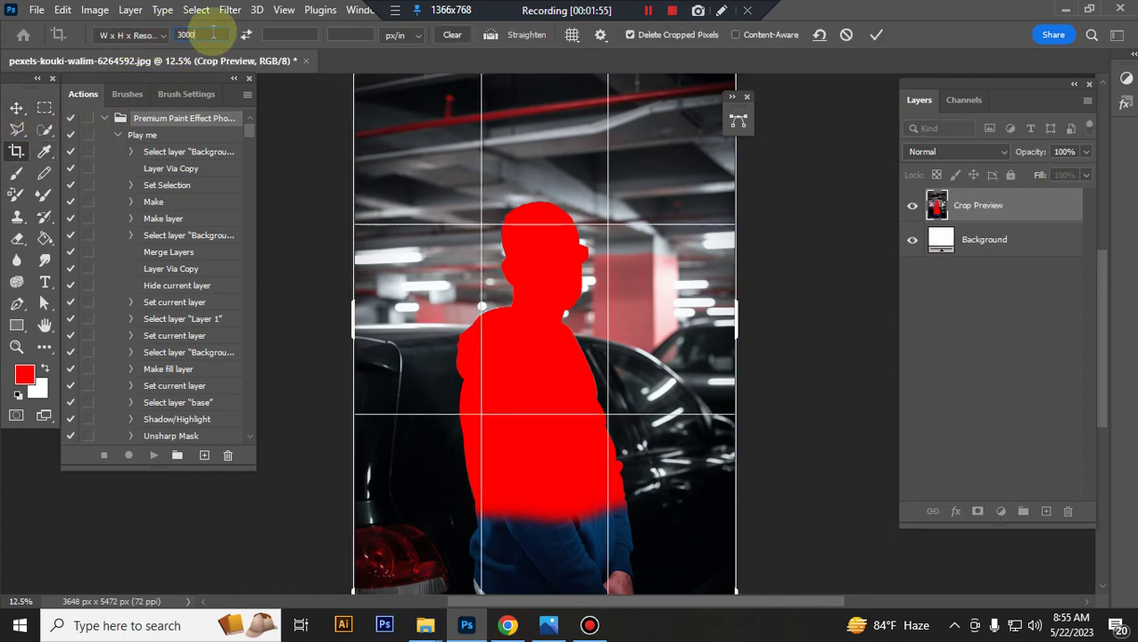
left_click(308, 36)
type("2")
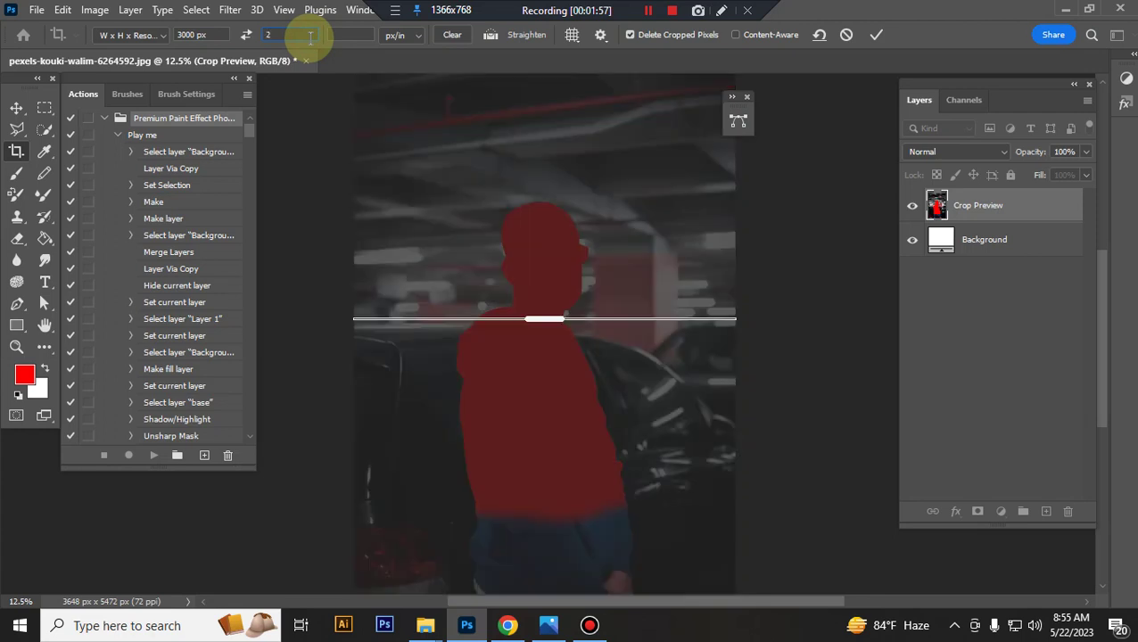
type("000")
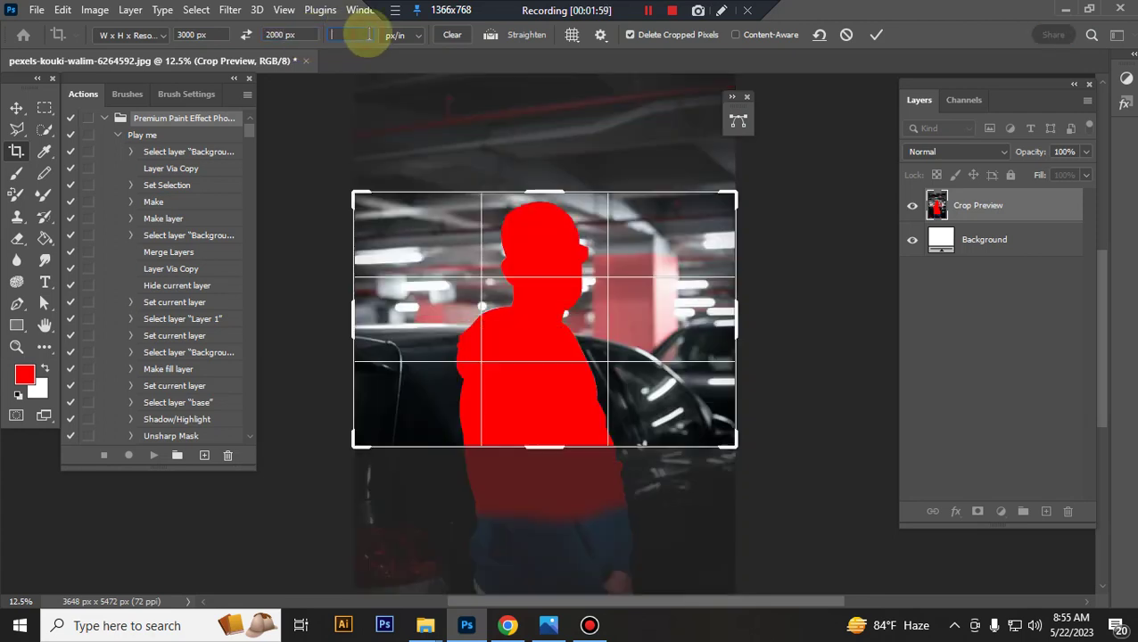
type("72")
Reposition the photo, widen the crop box beyond the image, and apply the crop.
left_click(521, 384)
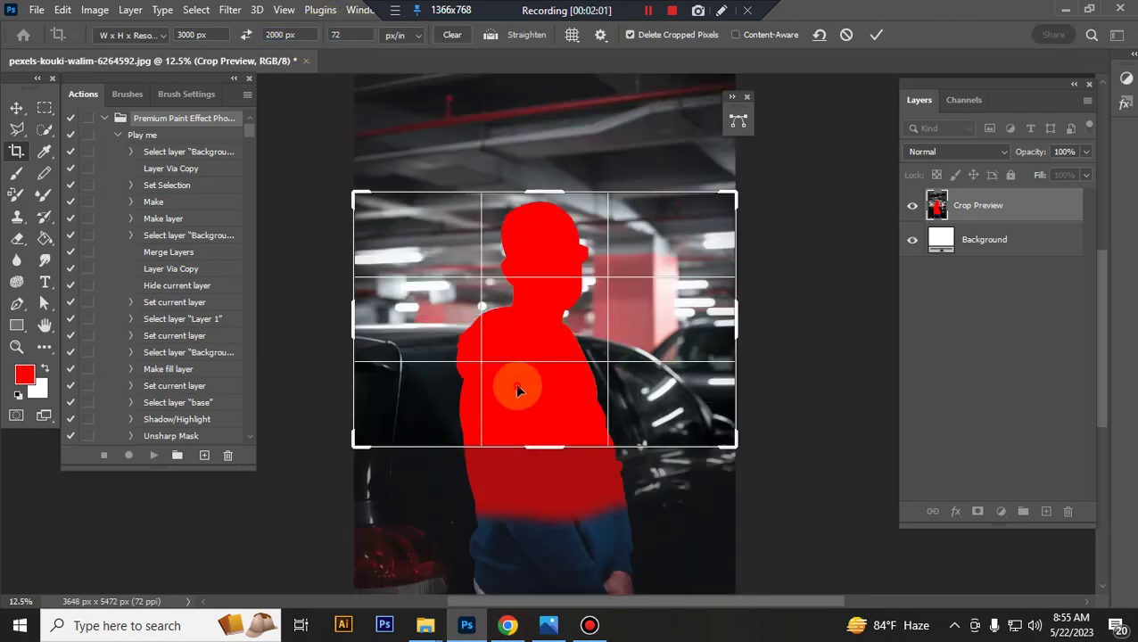
mouse_move(541, 364)
left_mouse_down()
mouse_move(565, 289)
mouse_move(556, 294)
mouse_move(571, 303)
left_mouse_up()
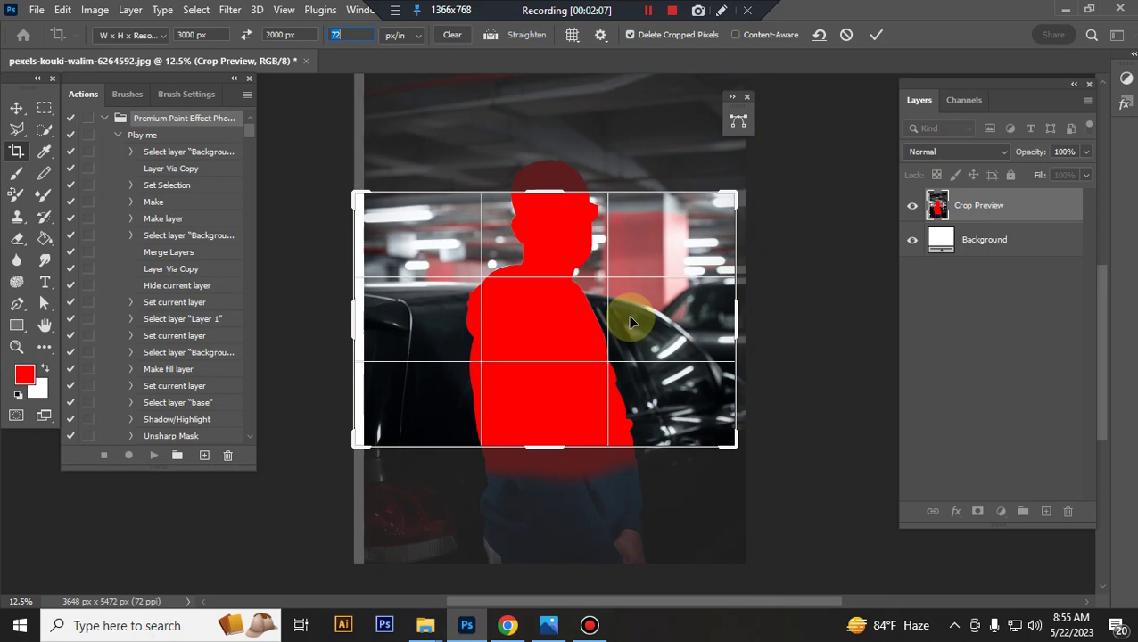
key("ctrl+minus")
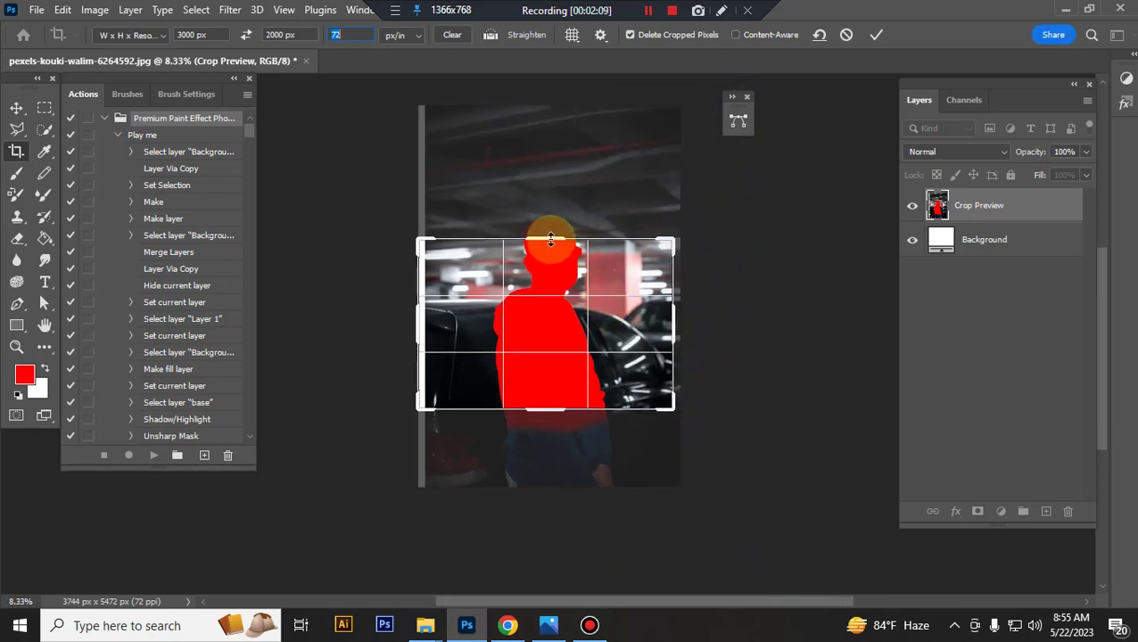
left_click_drag(550, 239, 580, 89)
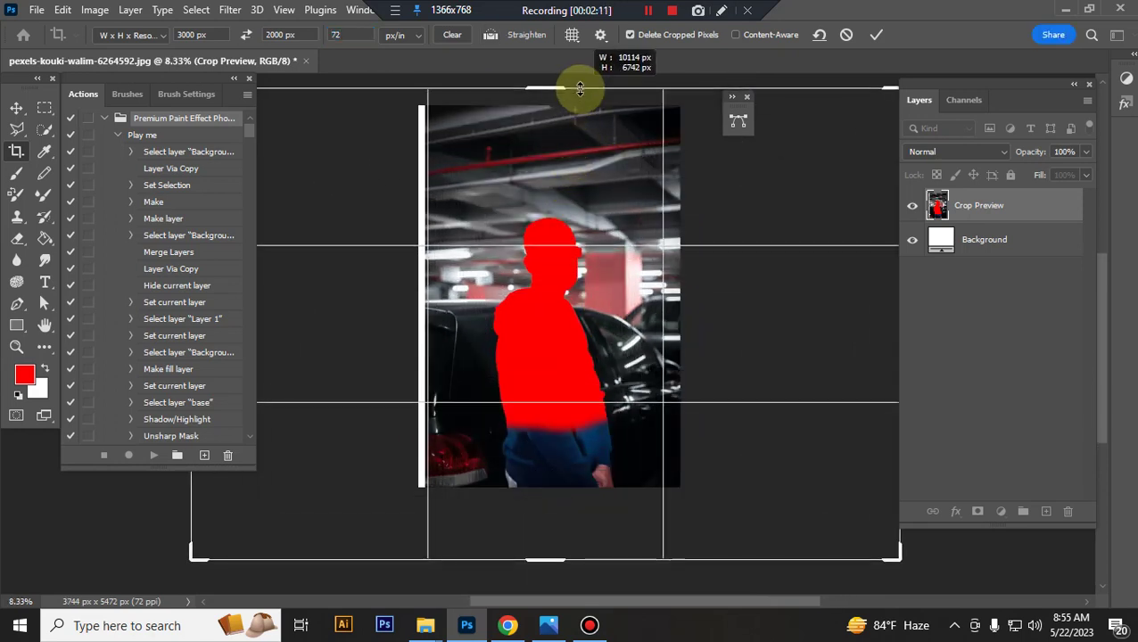
left_click_drag(580, 89, 578, 113)
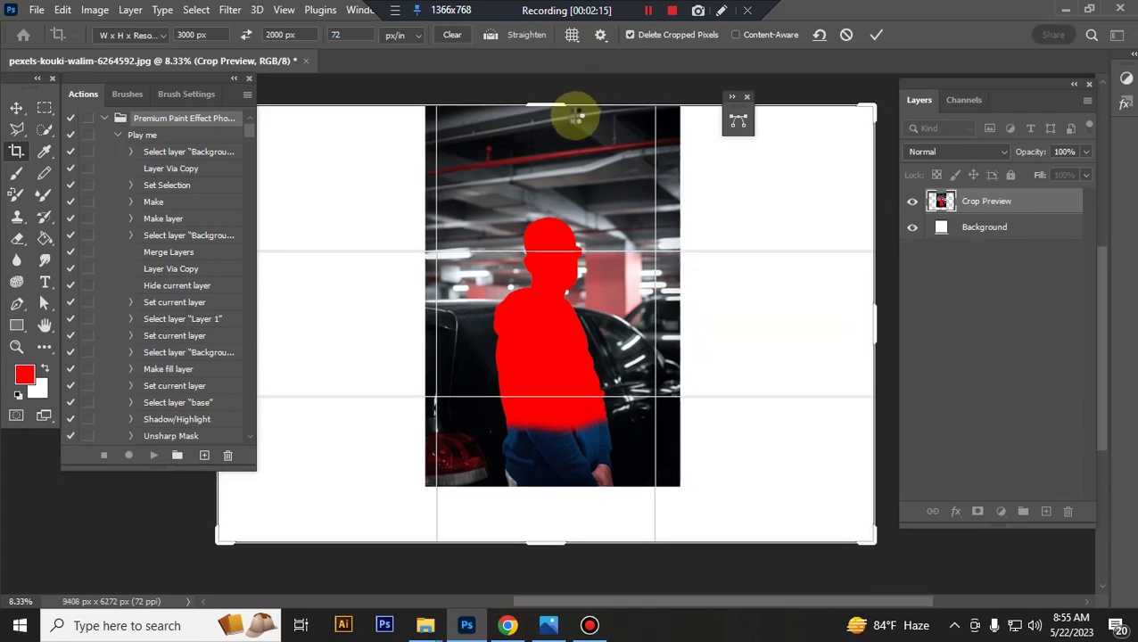
key("Return")
left_click(17, 108)
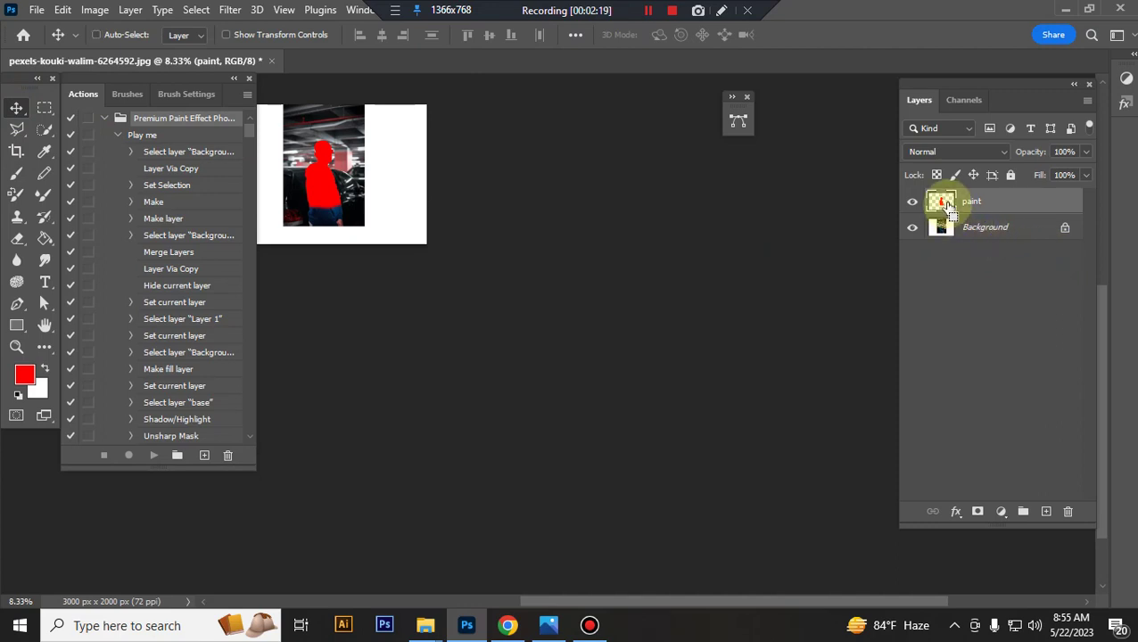
Hide the paint layer and run the Premium Paint Effect 'Play me' action.
scroll(602, 290, "up", 3)
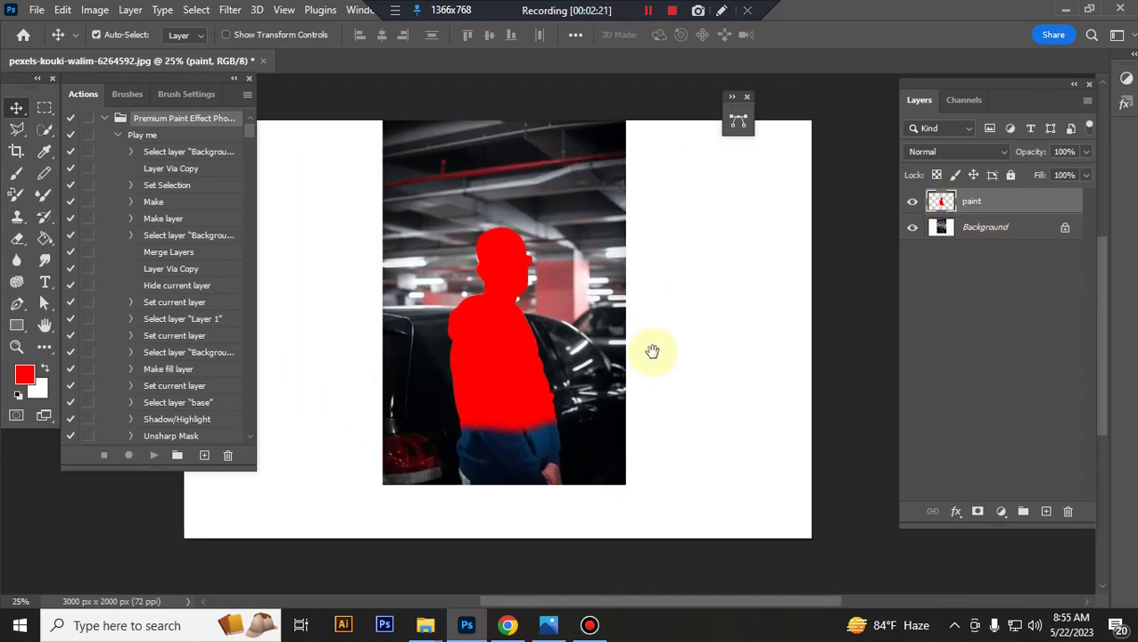
left_click(911, 202)
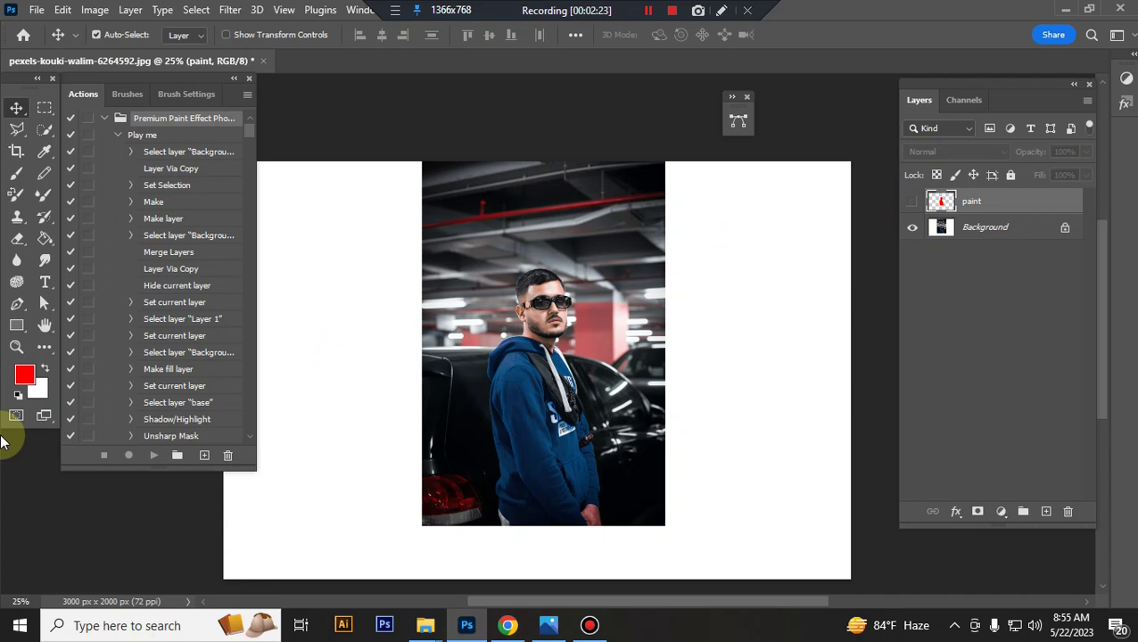
left_click(143, 135)
left_click(154, 455)
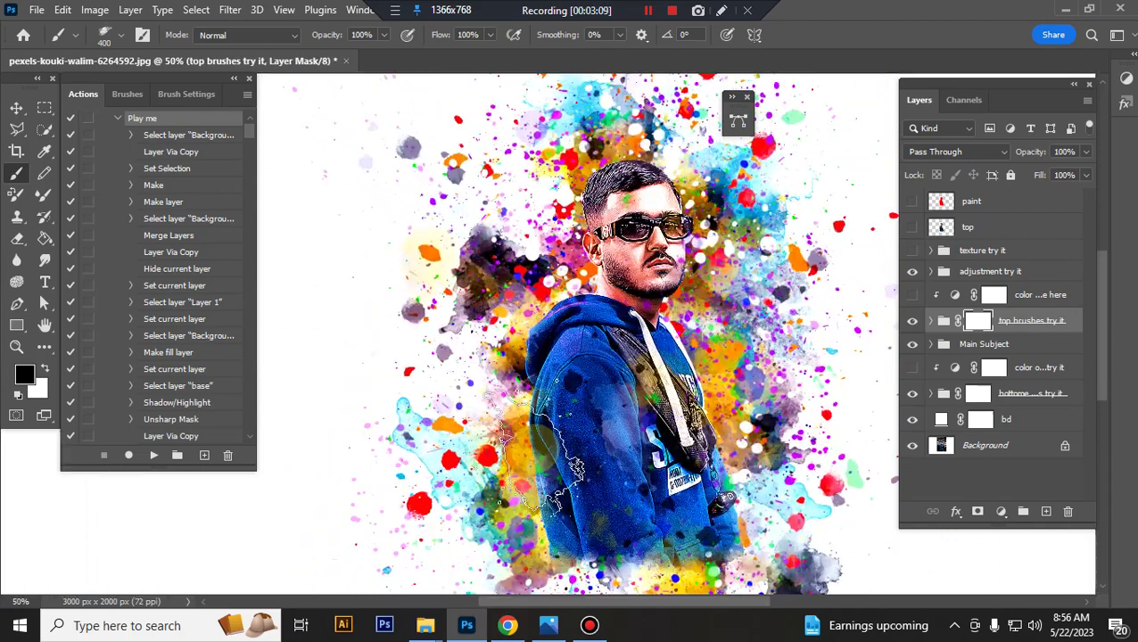
scroll(697, 349, "up", 1)
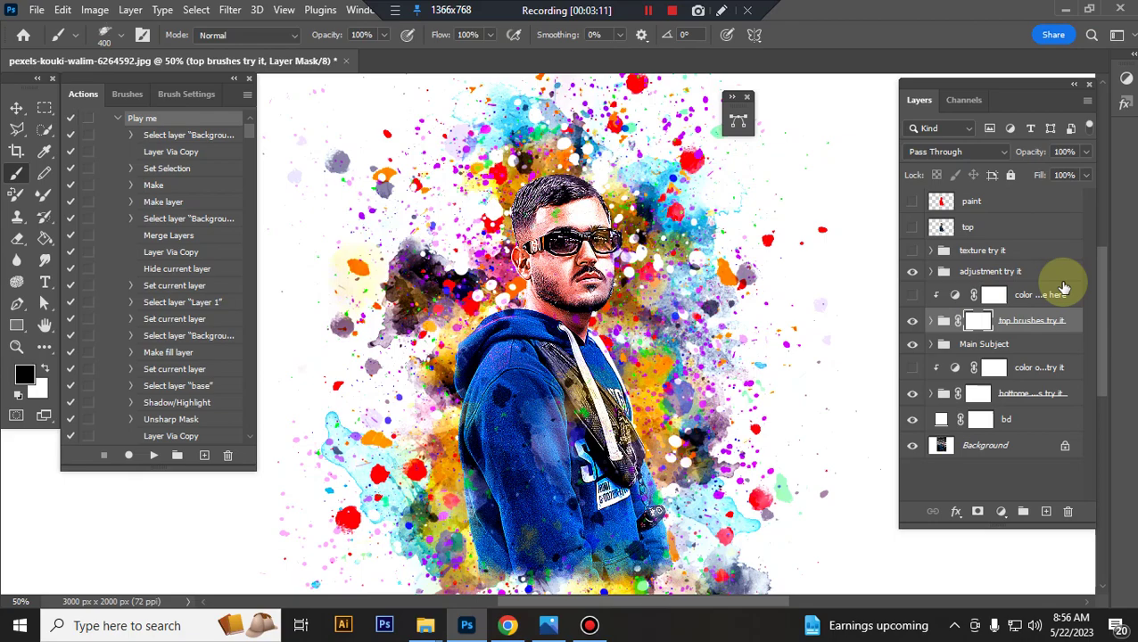
left_click(982, 251)
left_click(913, 254)
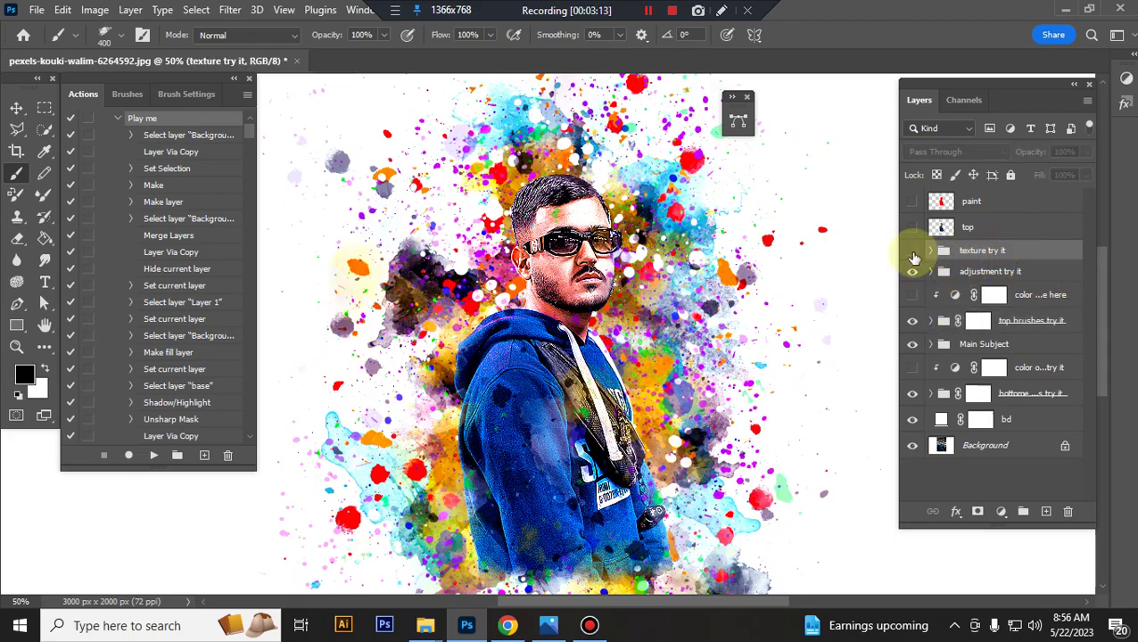
key("ctrl+plus")
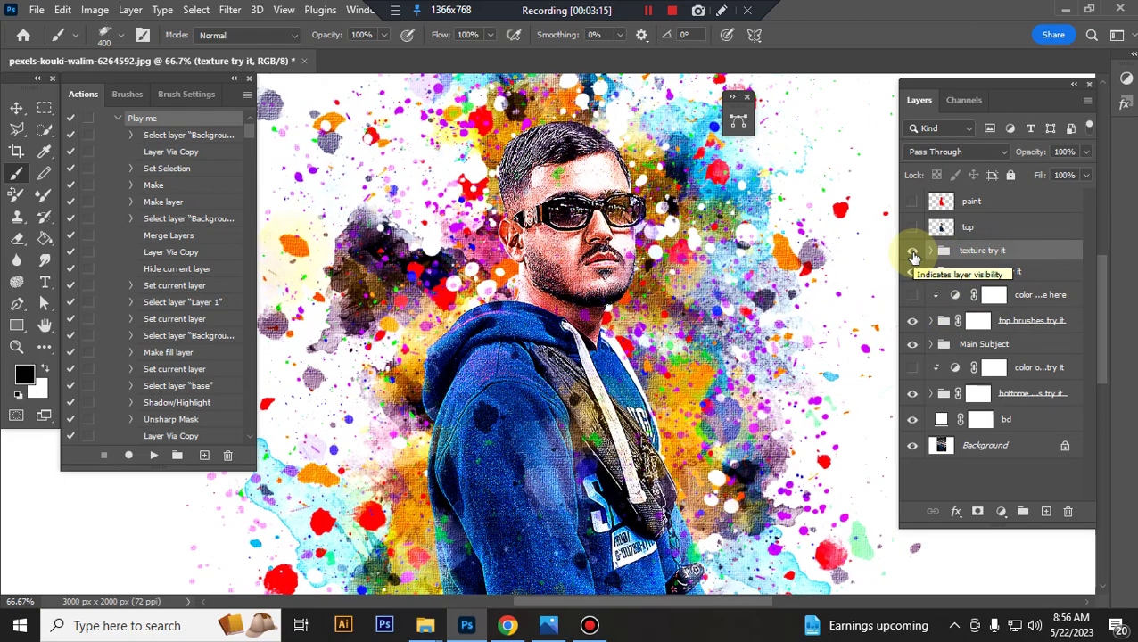
key("ctrl+plus")
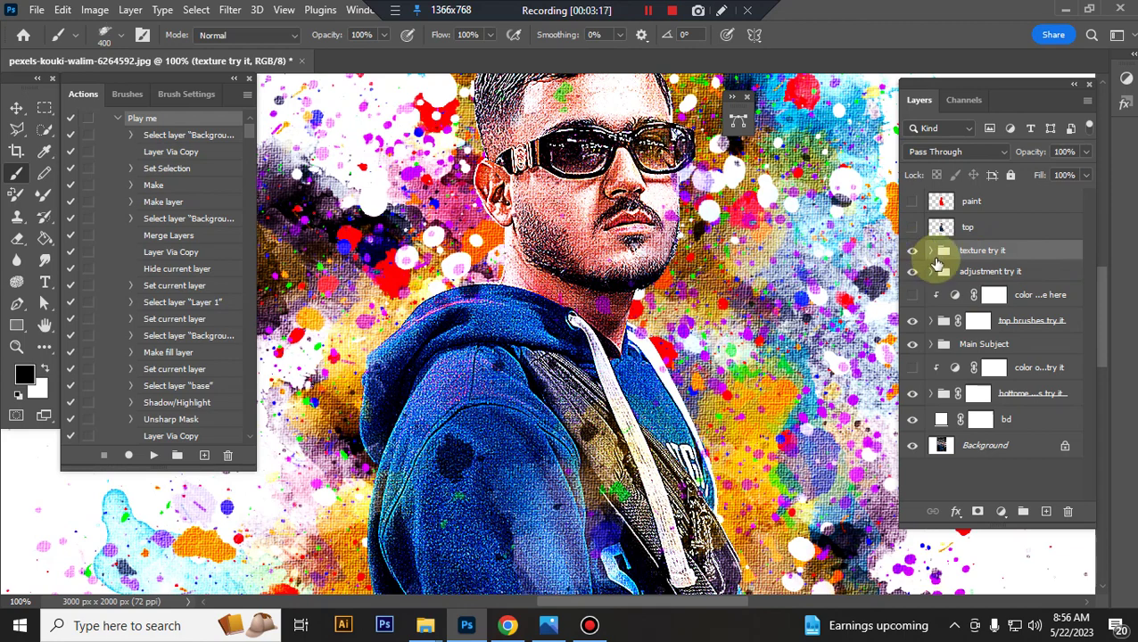
left_click(913, 254)
scroll(824, 301, "up", 2)
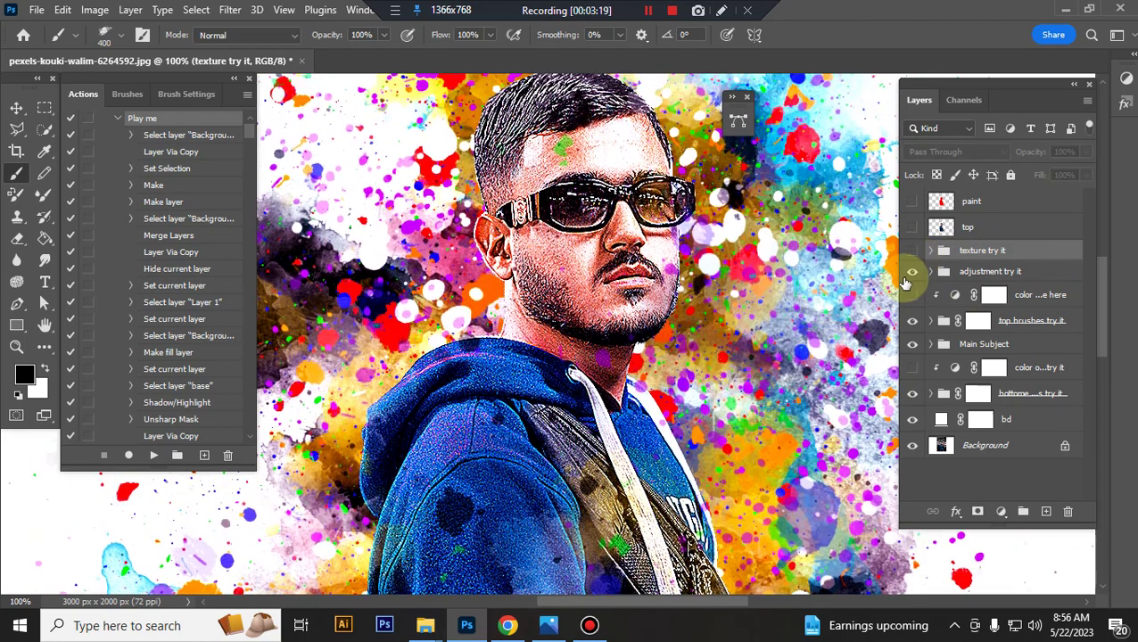
left_click(913, 252)
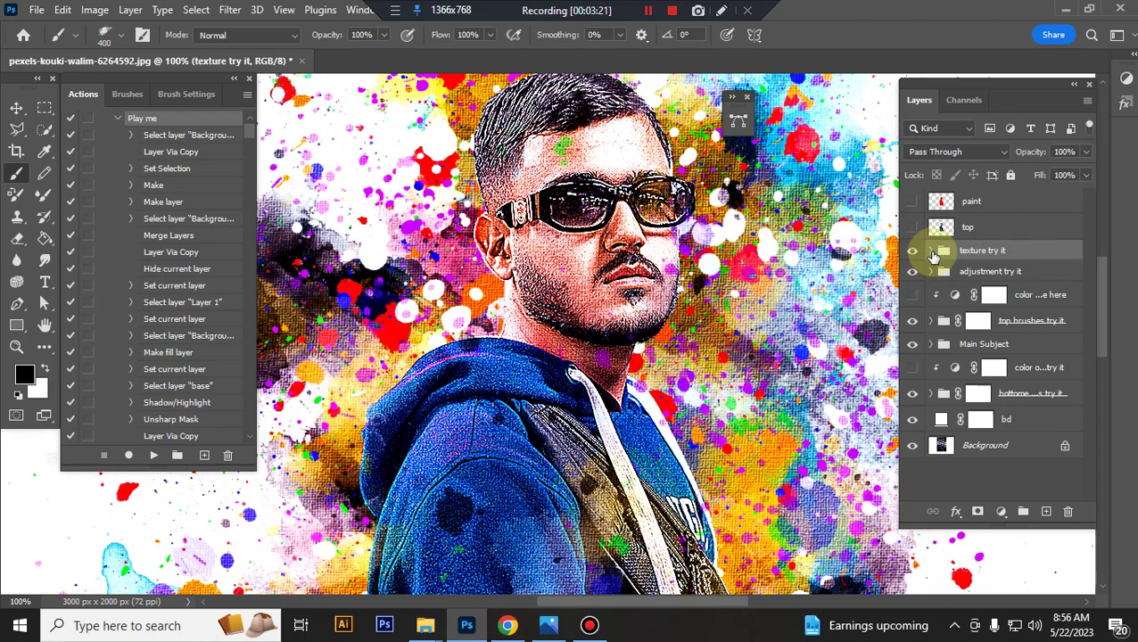
left_click(932, 250)
left_click(913, 327)
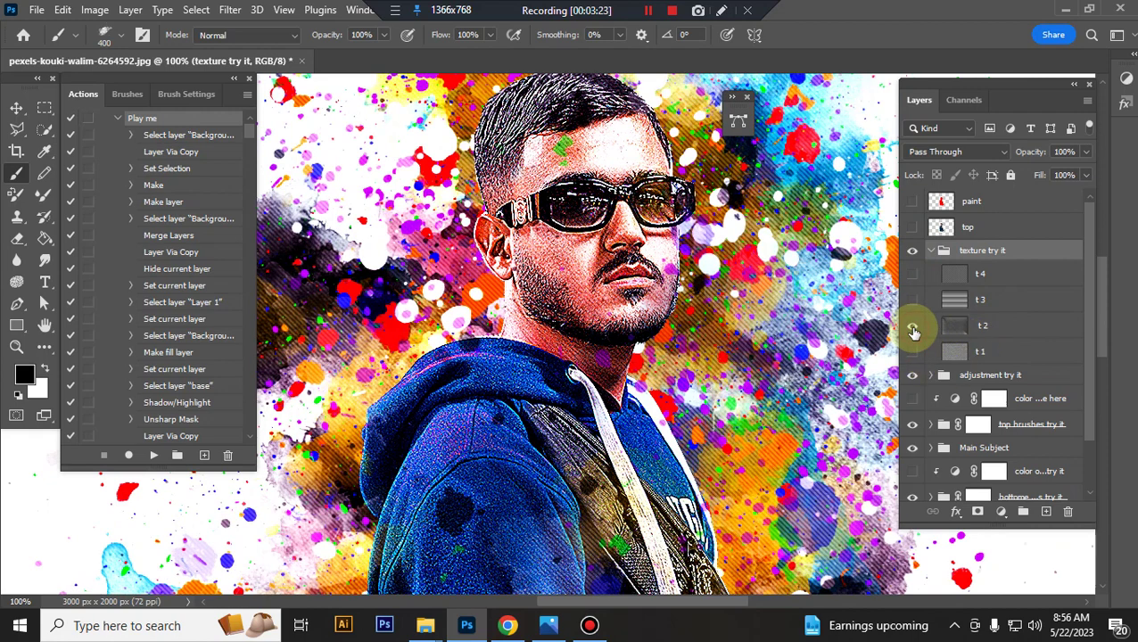
left_click(913, 326)
left_click(912, 301)
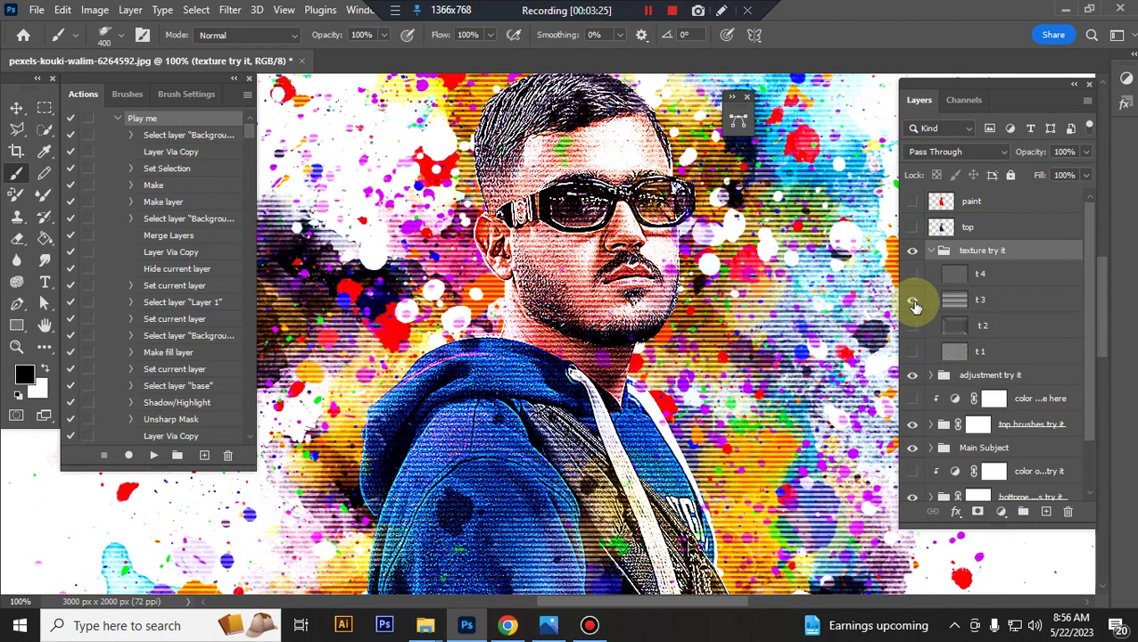
left_click(912, 301)
left_click(913, 275)
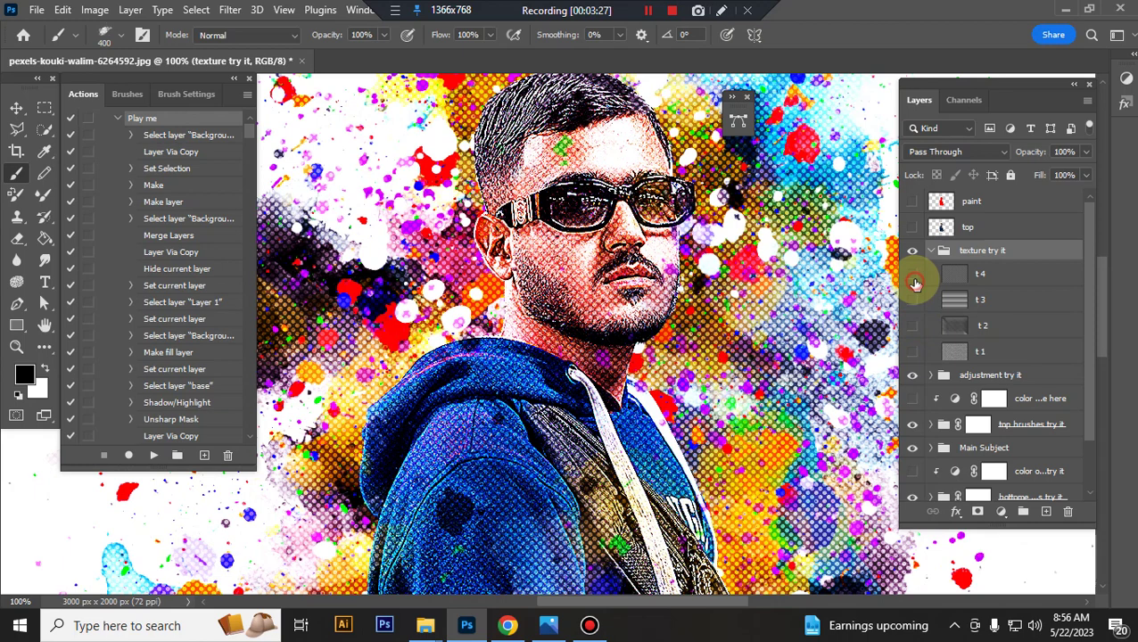
left_click(913, 277)
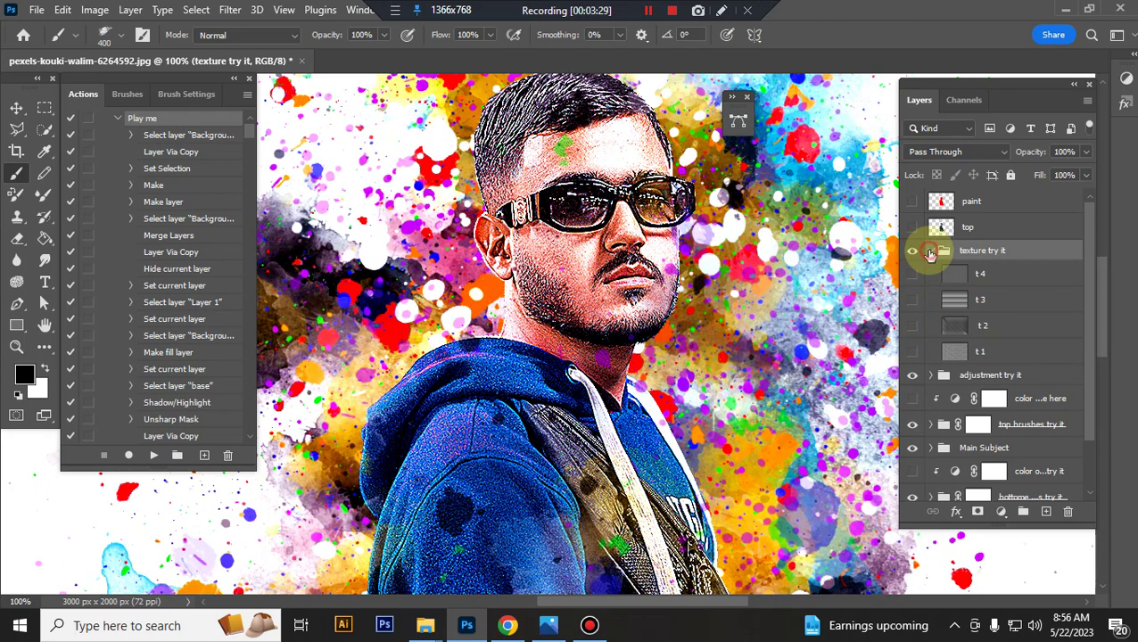
left_click(930, 250)
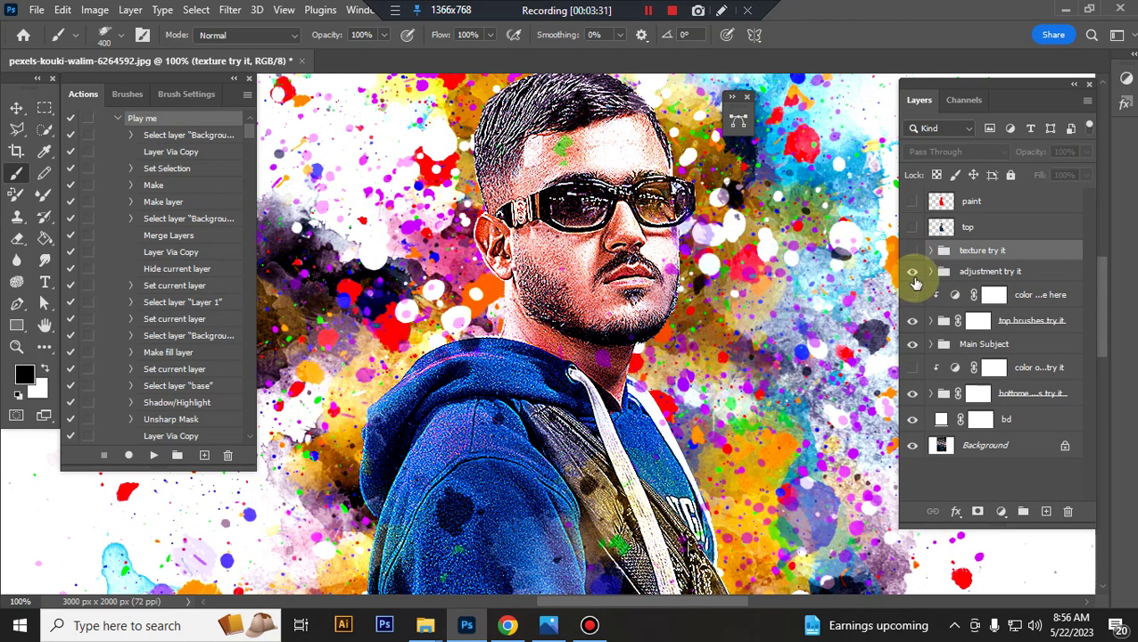
key("ctrl+minus")
Compare the adjustment try it group on and off, reviewing its Hue/Saturation, Vibrance and Curves settings.
left_click(912, 287)
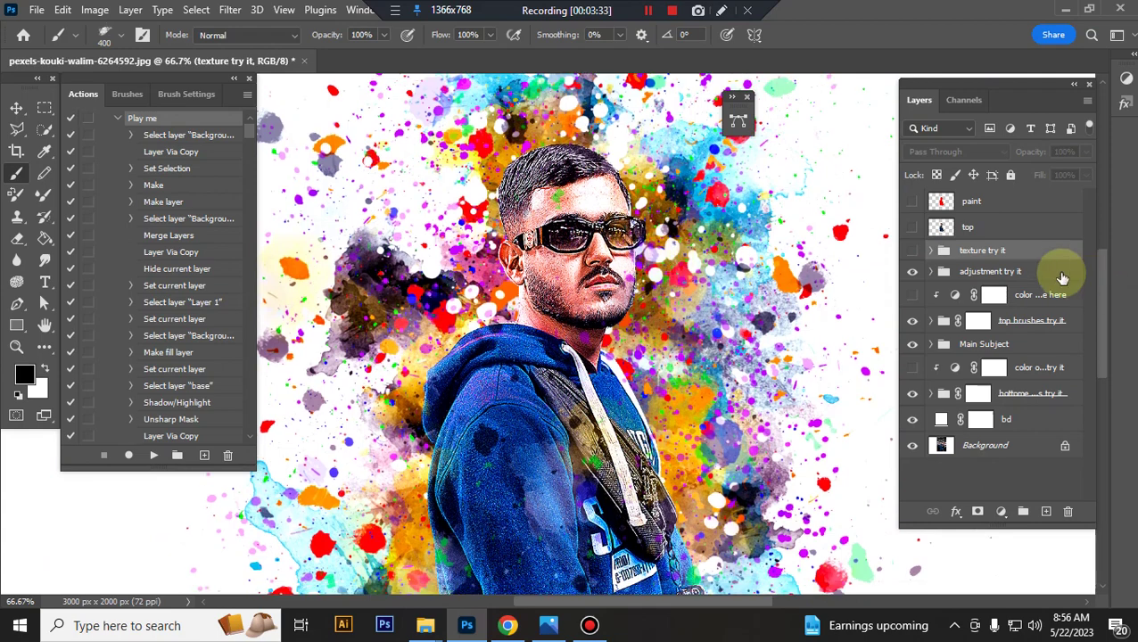
left_click(1039, 272)
left_click(915, 275)
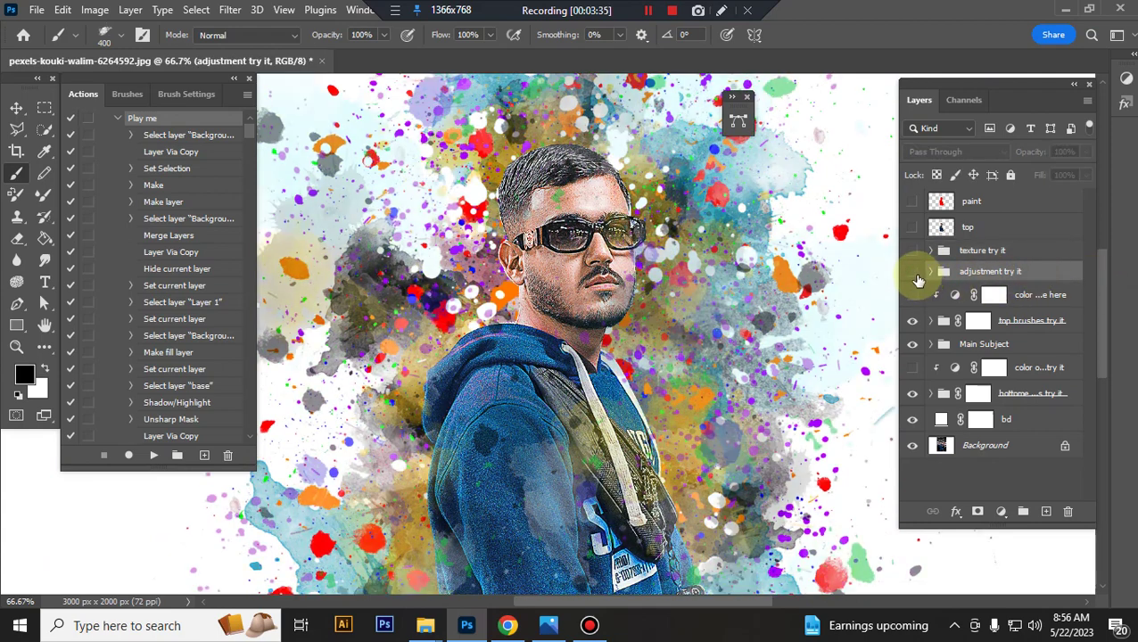
left_click(915, 277)
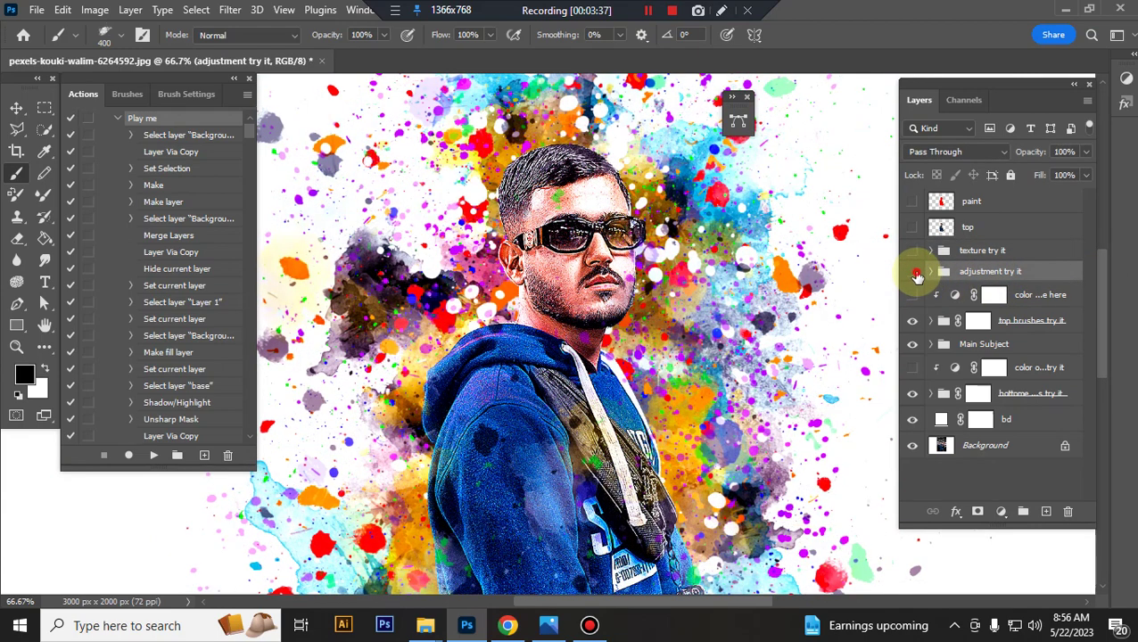
left_click(915, 275)
left_click(913, 275)
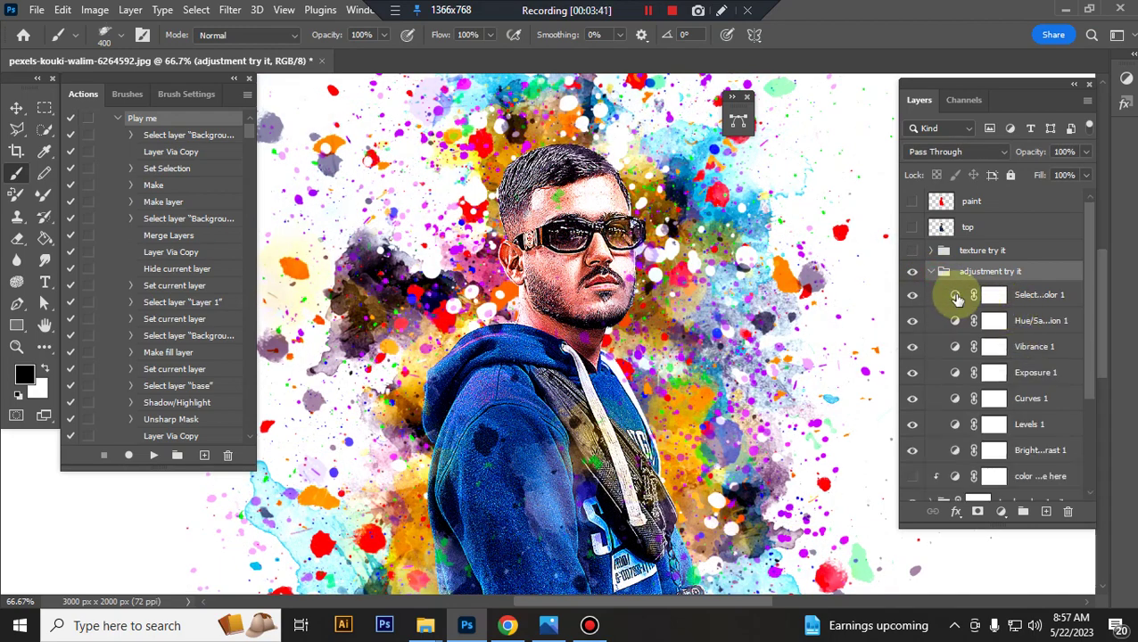
double_click(956, 321)
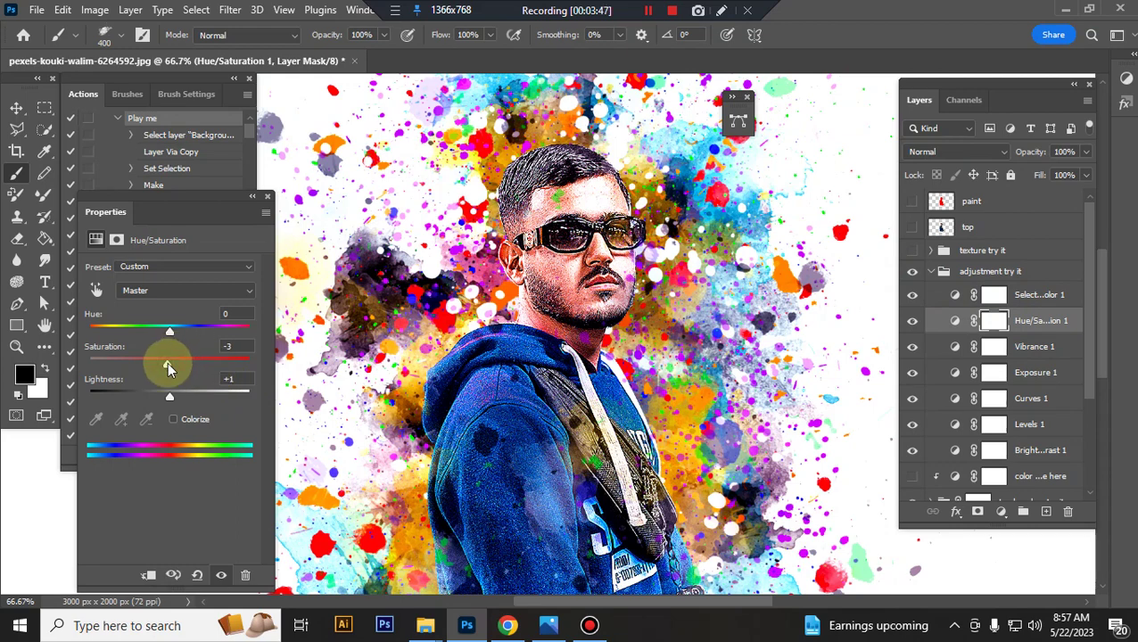
left_click(948, 348)
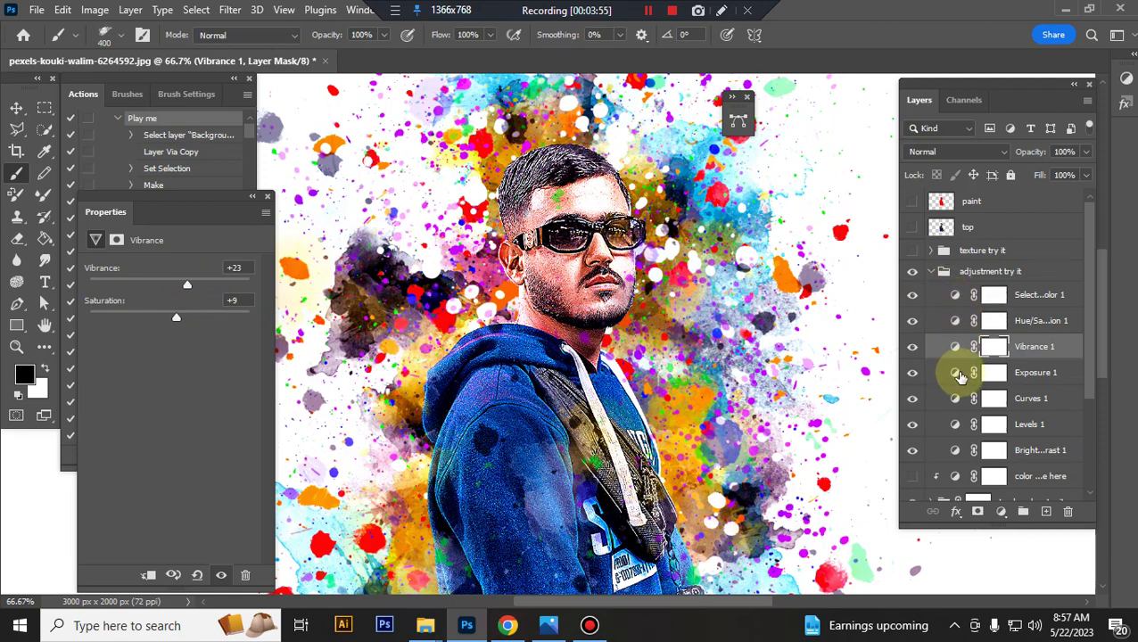
left_click(945, 397)
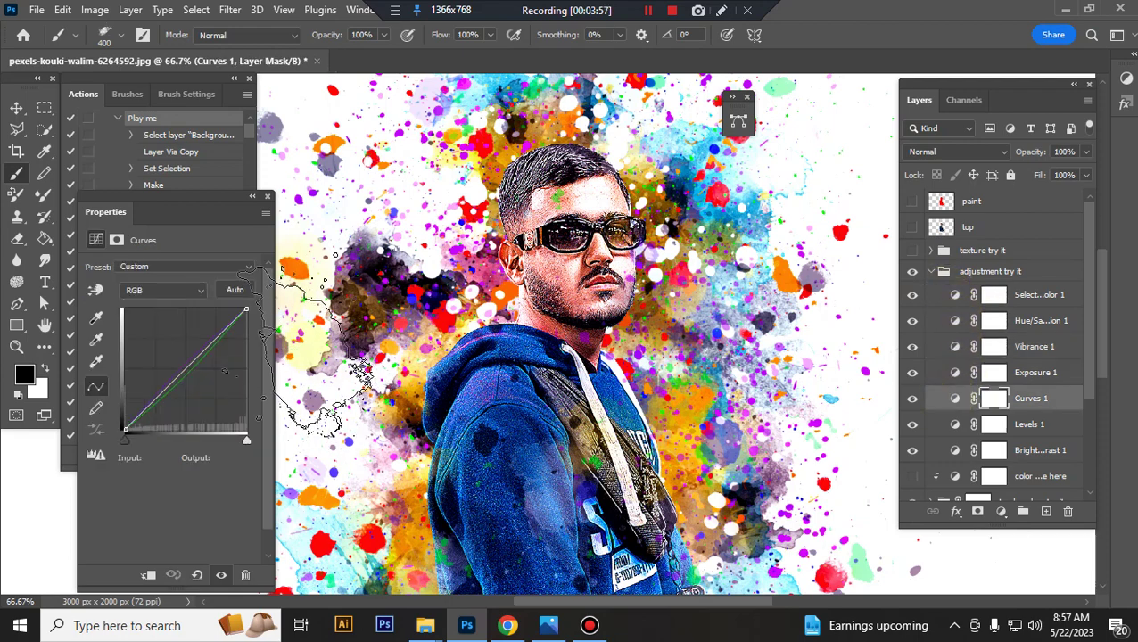
left_click(267, 196)
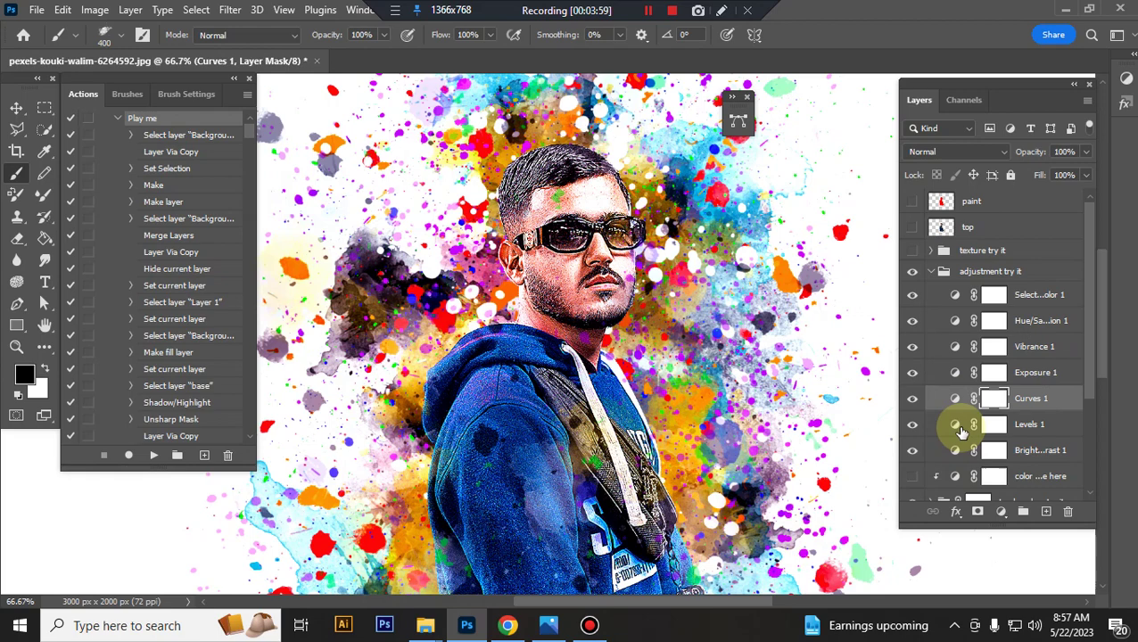
Set the Levels white point to 221 and lower the Brightness/Contrast contrast.
left_click(959, 428)
left_click_drag(251, 389, 241, 395)
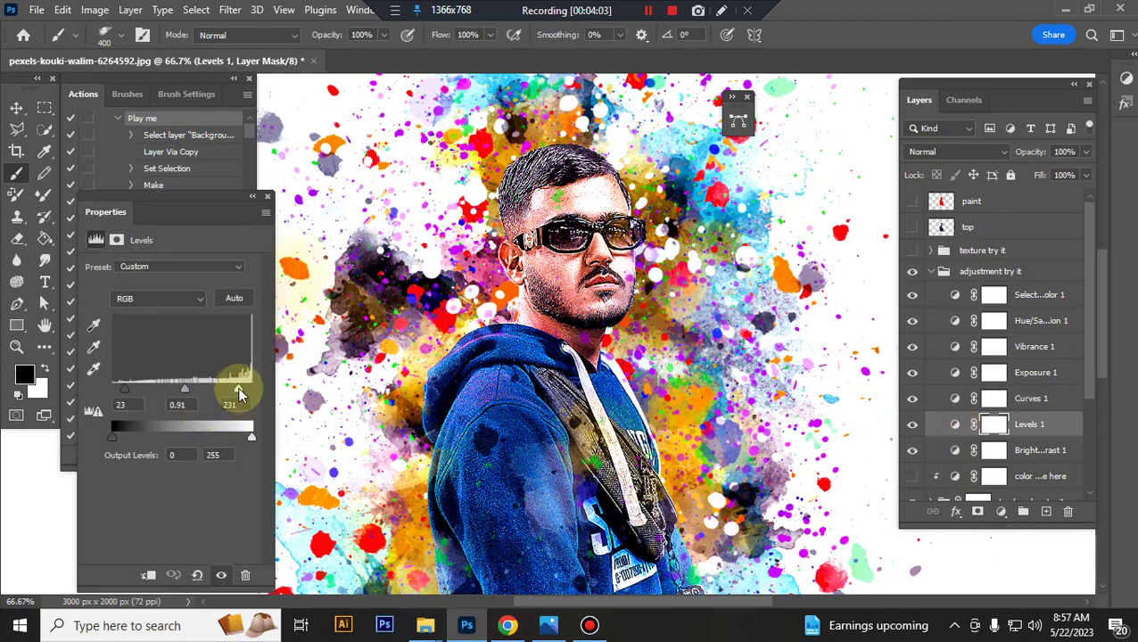
left_click_drag(236, 393, 233, 391)
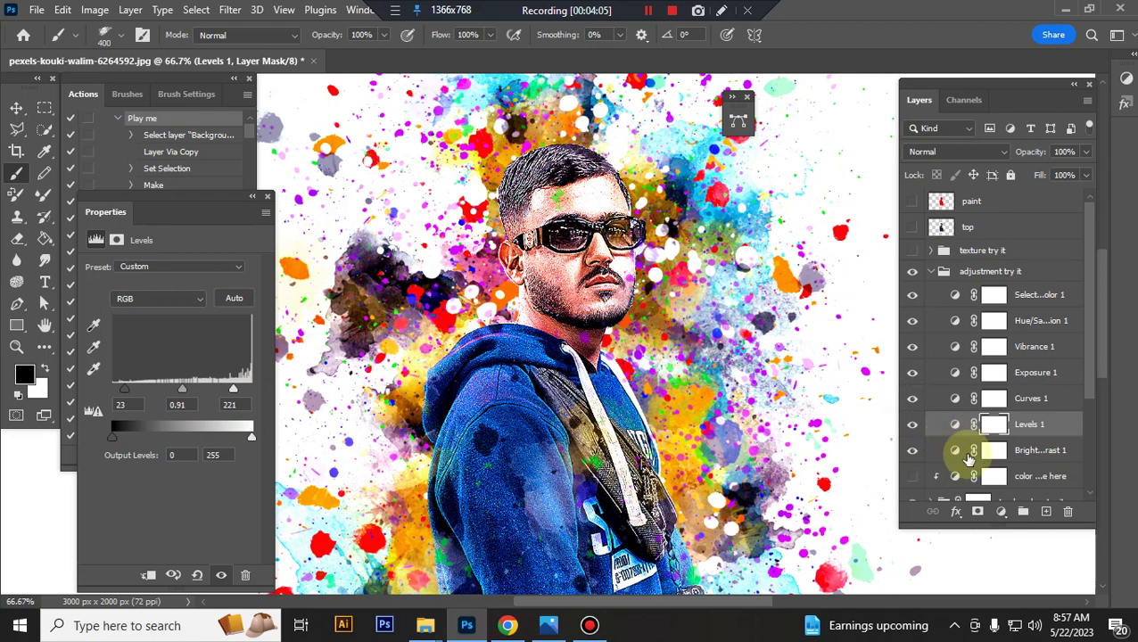
left_click(953, 453)
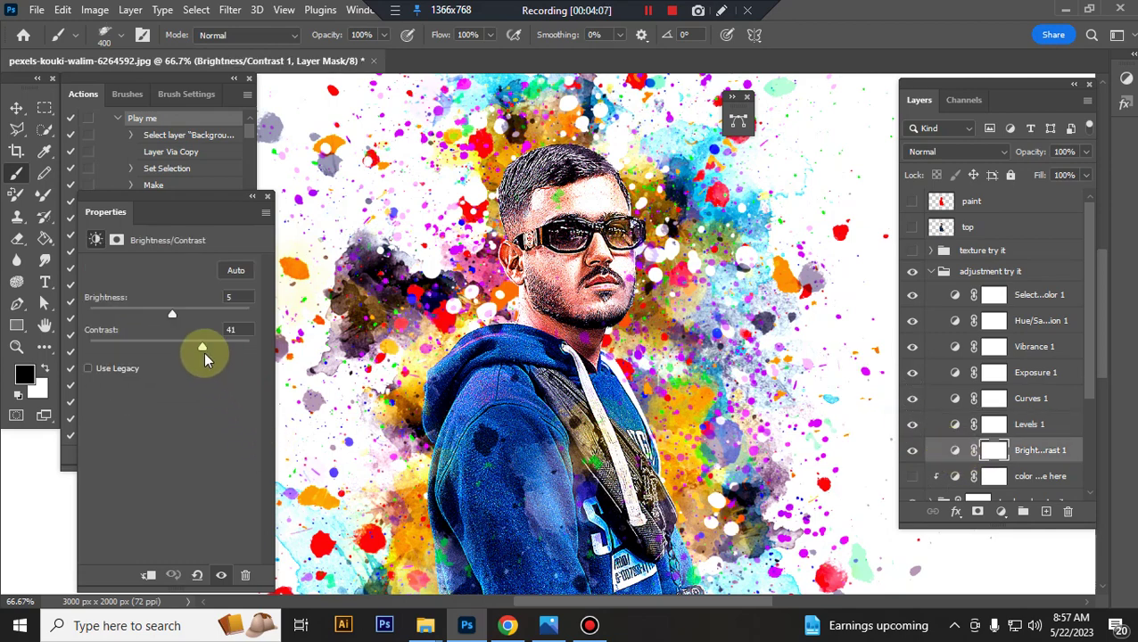
left_click_drag(204, 354, 196, 348)
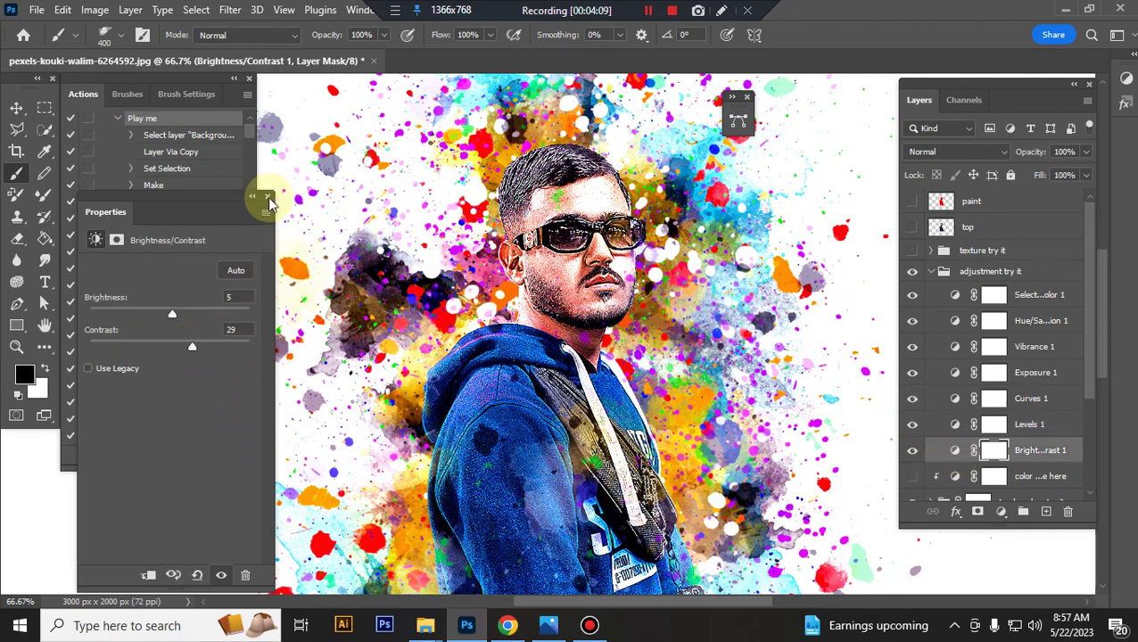
left_click(267, 196)
Collapse the adjustment group and compare the top brushes try it group on and off.
left_click(929, 271)
left_click(912, 321)
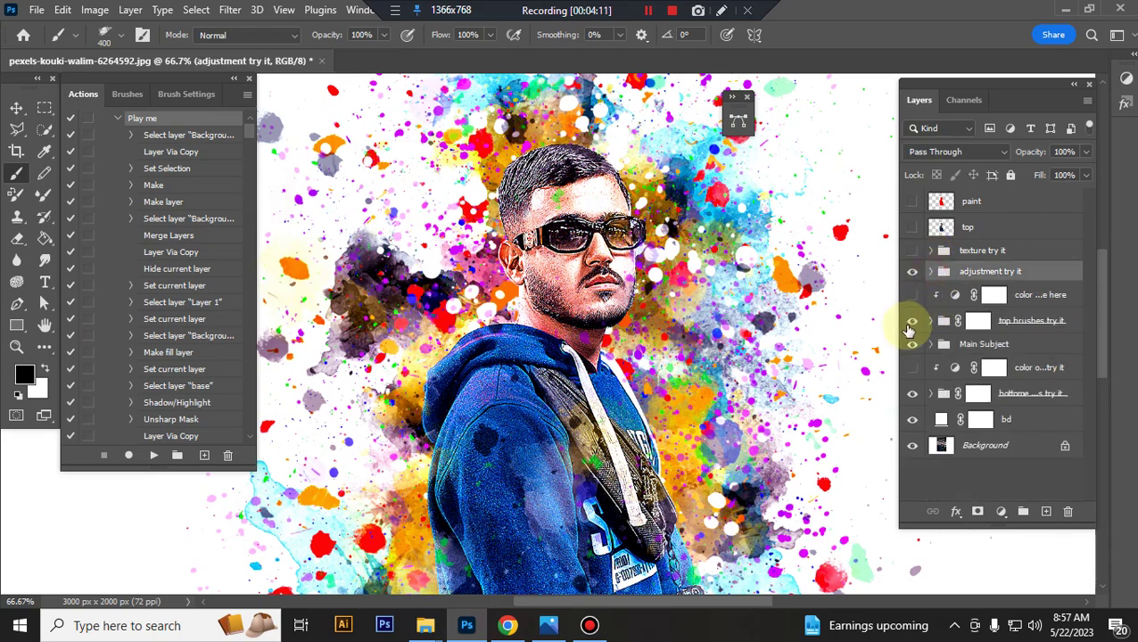
left_click(977, 322)
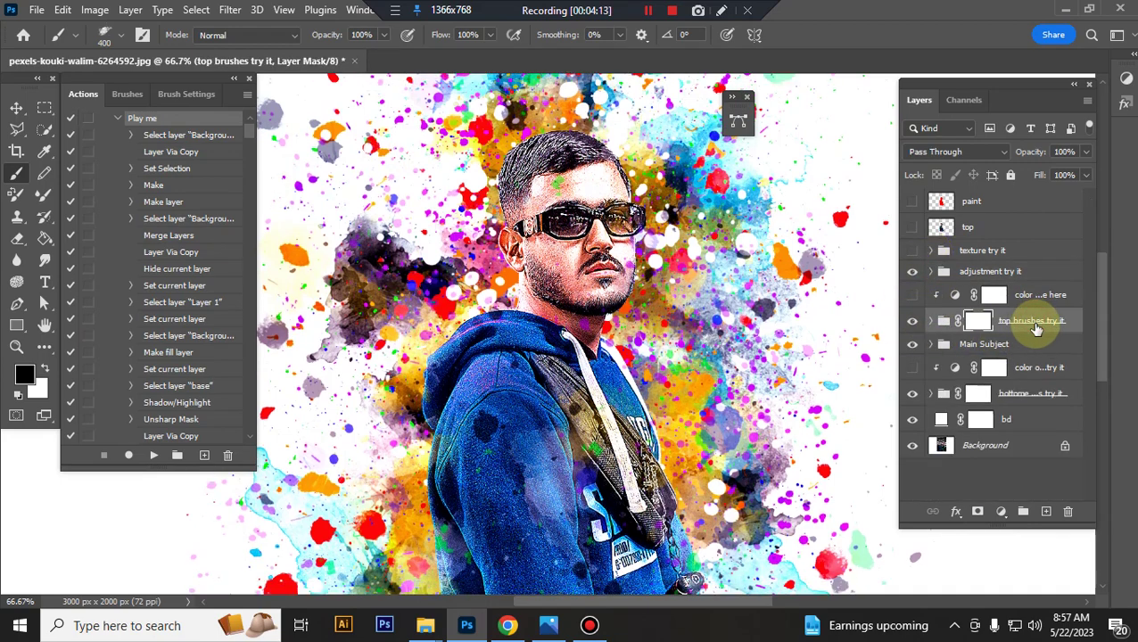
left_click(913, 322)
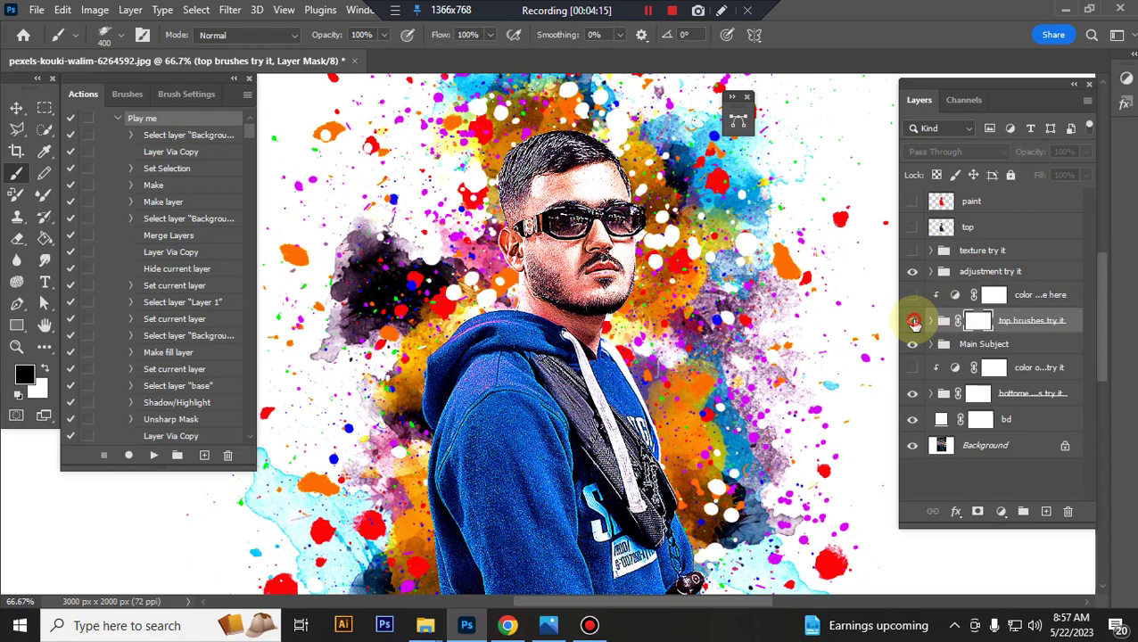
left_click(913, 322)
key("ctrl+minus")
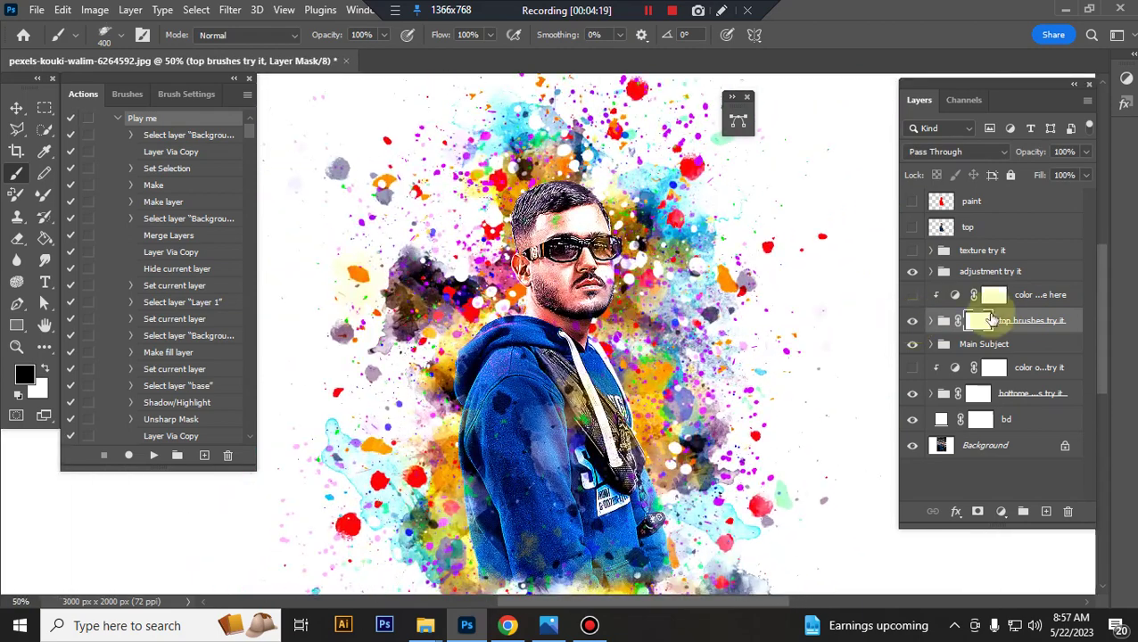
left_click(1063, 314)
Try Hue −51 and Saturation +18 on 'color change here', then hide that layer again.
left_click(1054, 300)
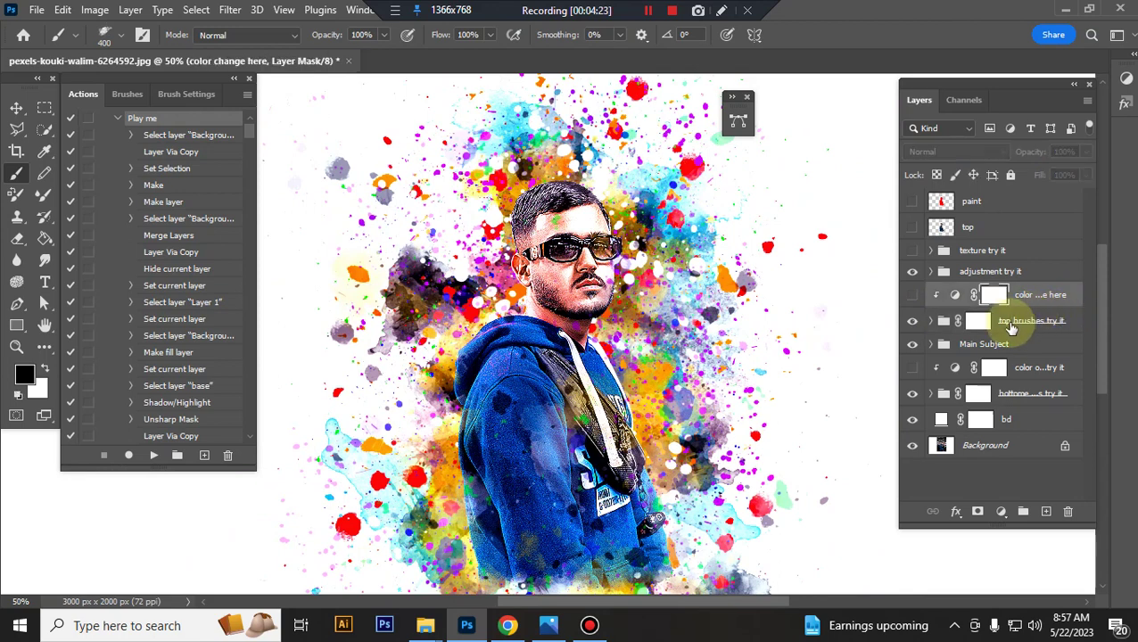
left_click(911, 294)
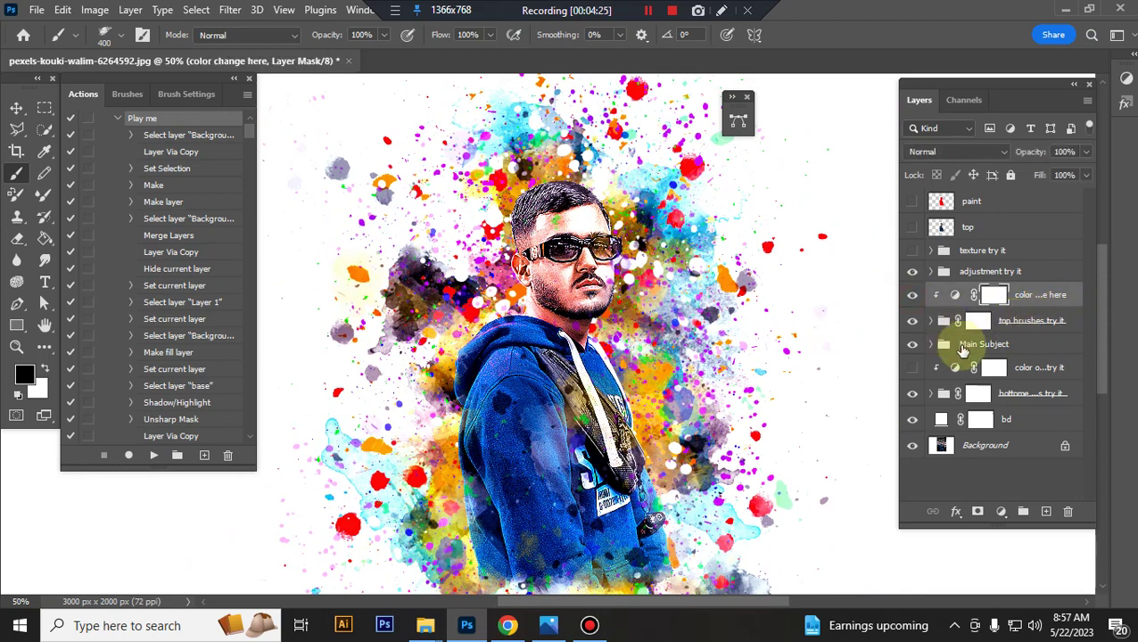
double_click(952, 294)
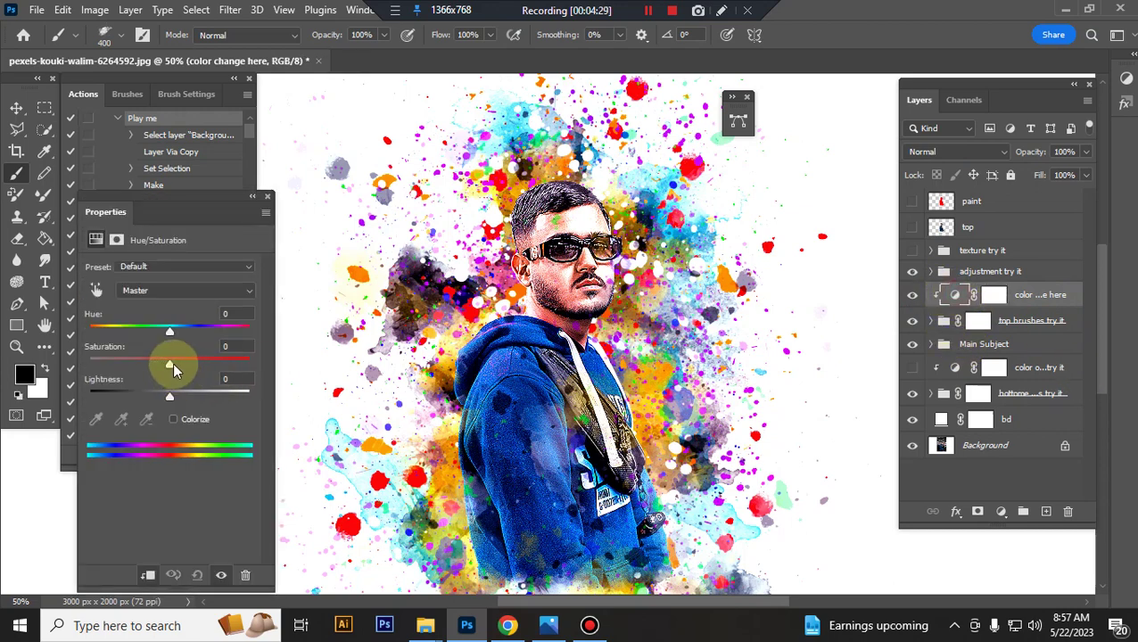
mouse_move(173, 363)
left_mouse_down()
mouse_move(184, 369)
mouse_move(237, 334)
mouse_move(45, 312)
mouse_move(132, 318)
left_mouse_up()
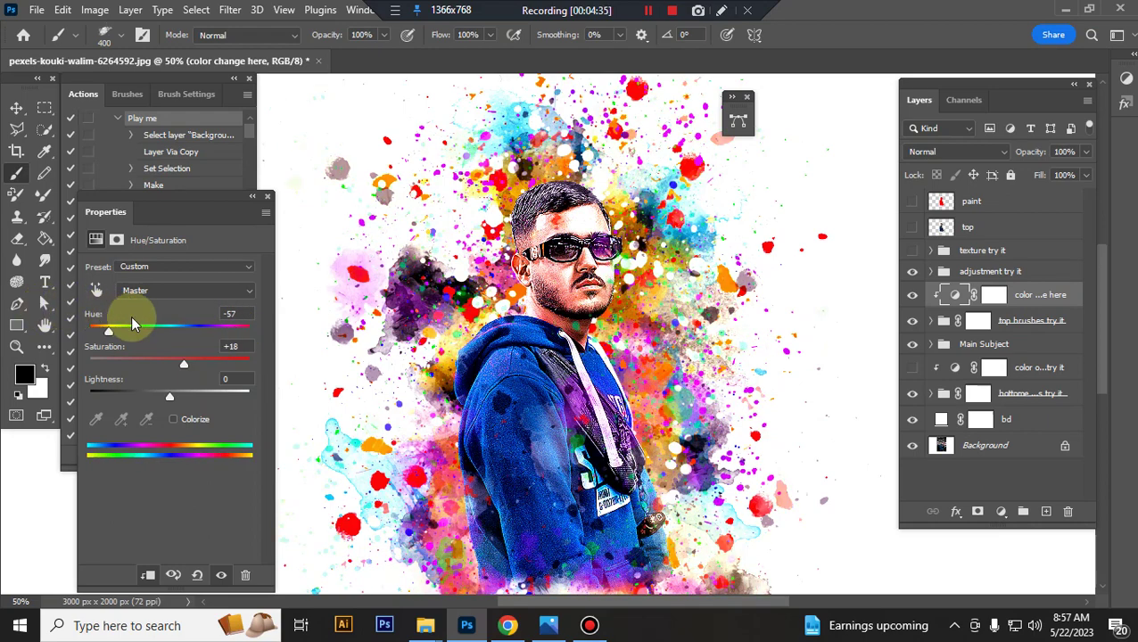
left_click(269, 195)
left_click(913, 295)
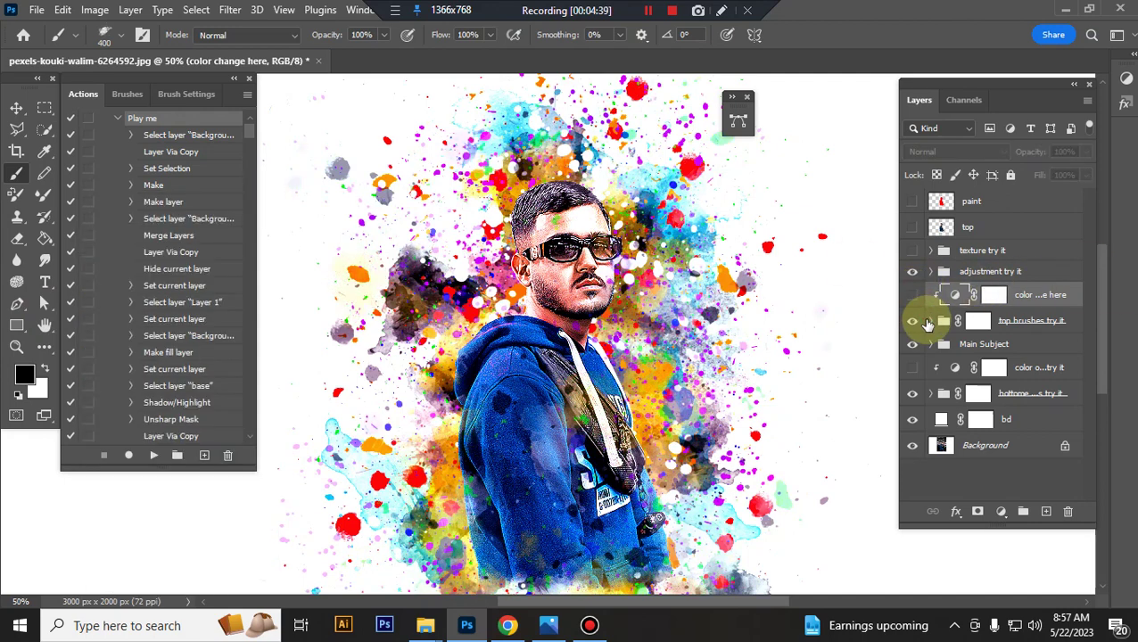
left_click(976, 321)
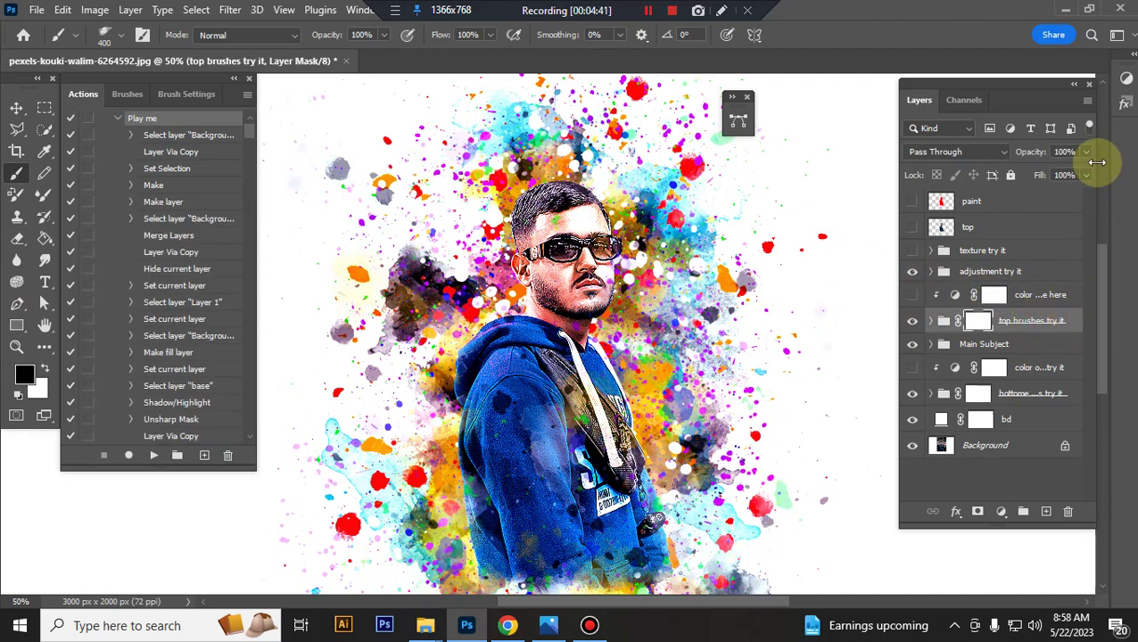
Lower the top brushes try it group's opacity and expand the group.
left_click(1086, 152)
mouse_move(1078, 167)
left_mouse_down()
mouse_move(1062, 175)
mouse_move(1095, 172)
mouse_move(1074, 175)
left_mouse_up()
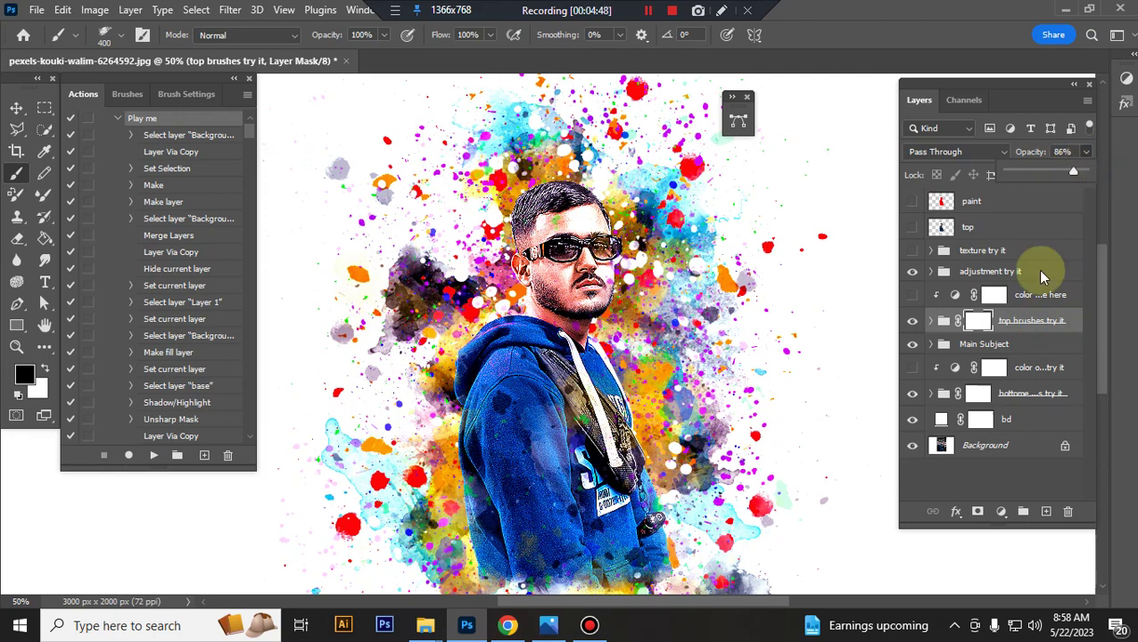
left_click(933, 321)
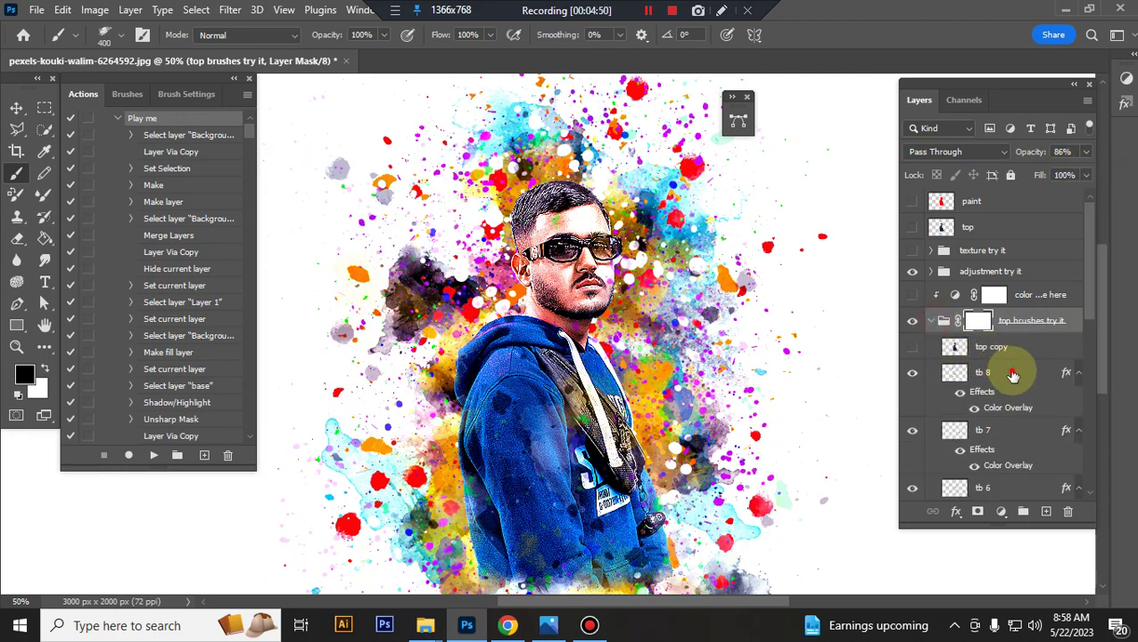
Shrink the tb 8 splatters proportionally and lower their opacity.
left_click(1017, 379)
key("ctrl+t")
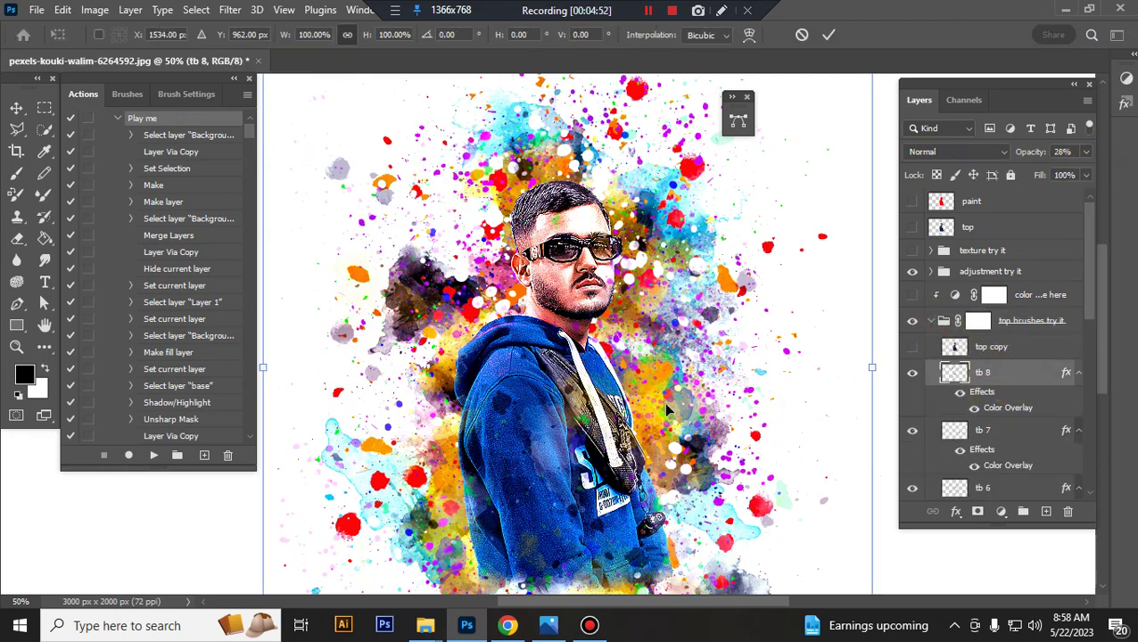
key("ctrl+minus")
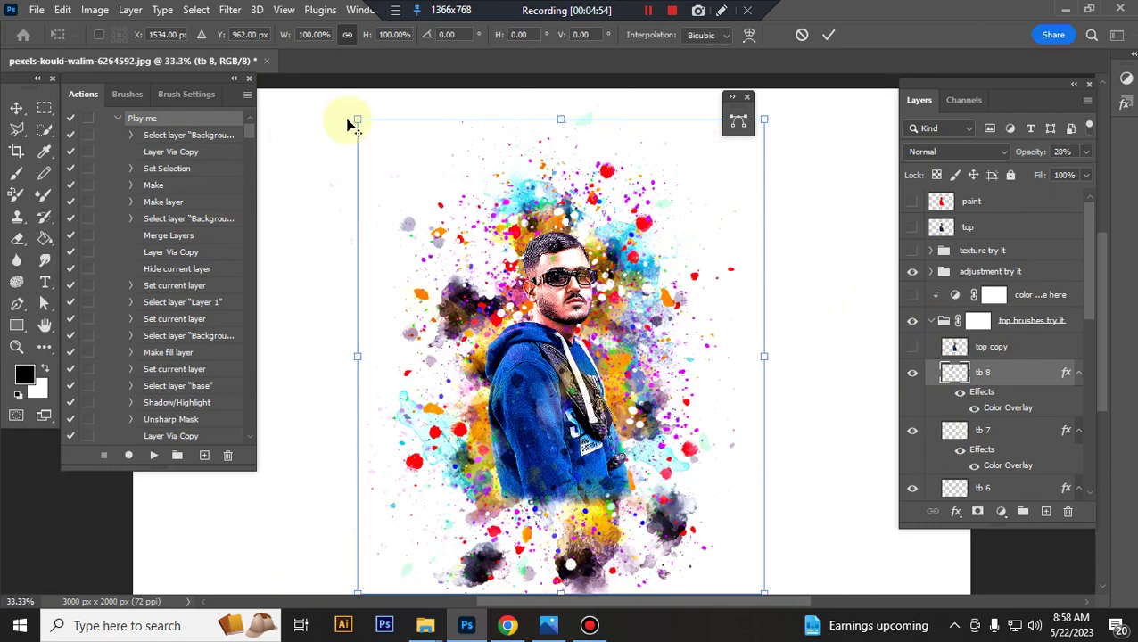
left_click_drag(384, 155, 397, 168)
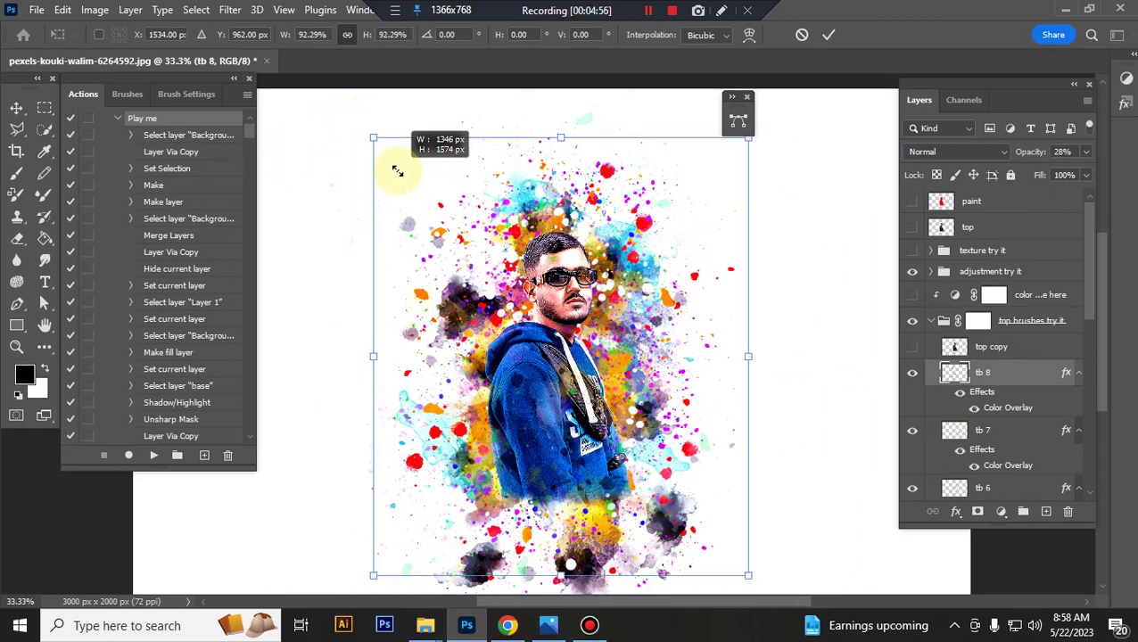
key("Return")
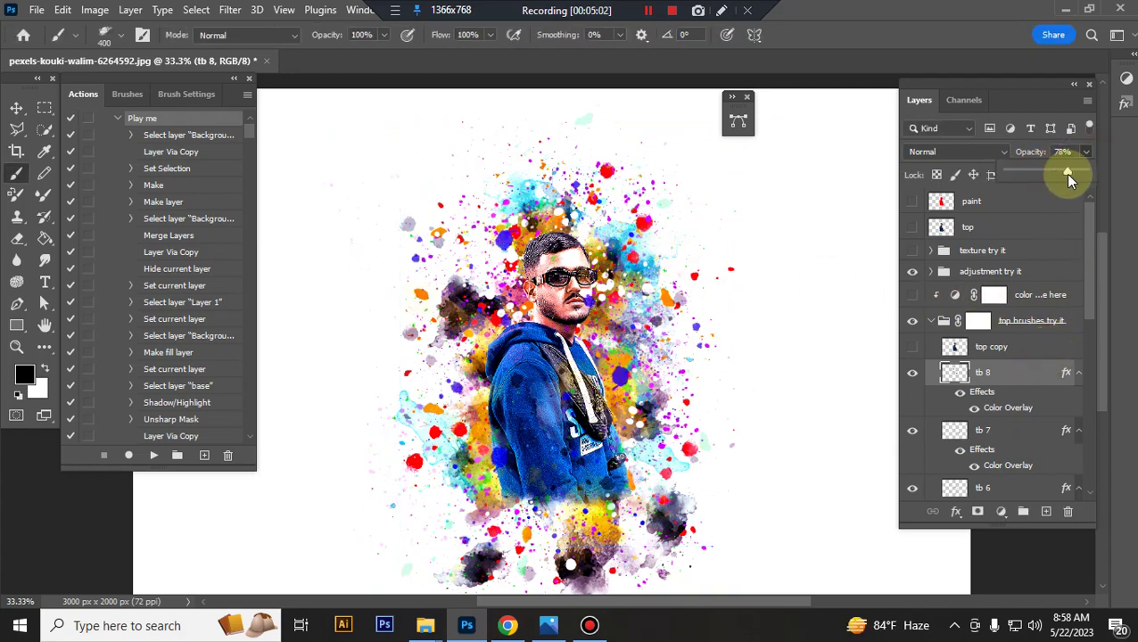
left_click_drag(1065, 175, 1029, 176)
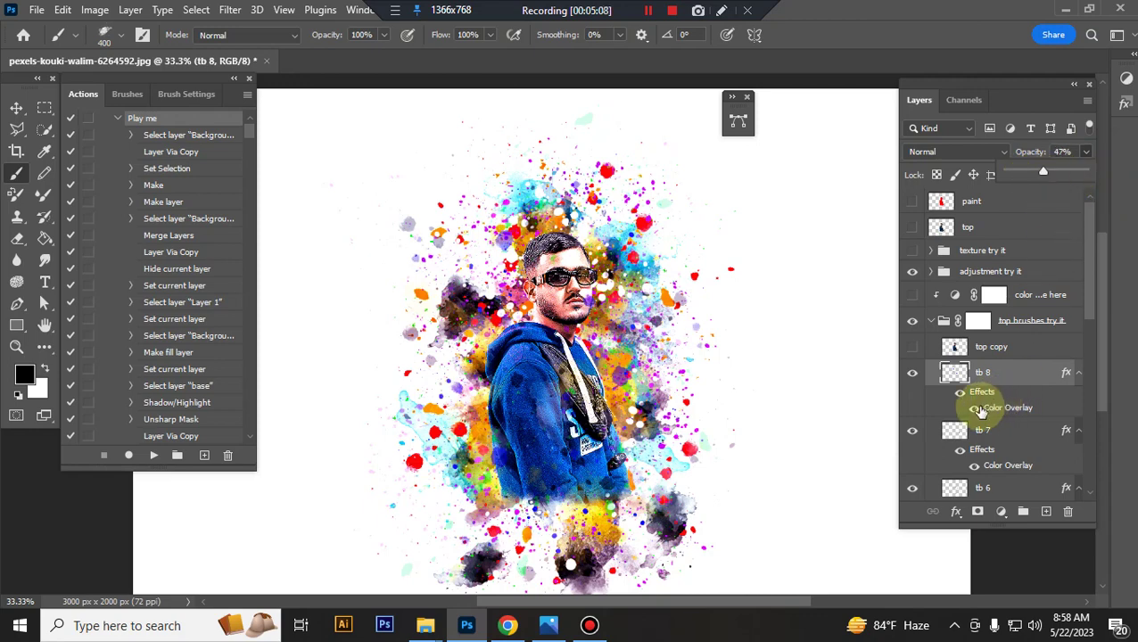
Scale the tb 7 splatters smaller and make them fully opaque.
left_click(1012, 435)
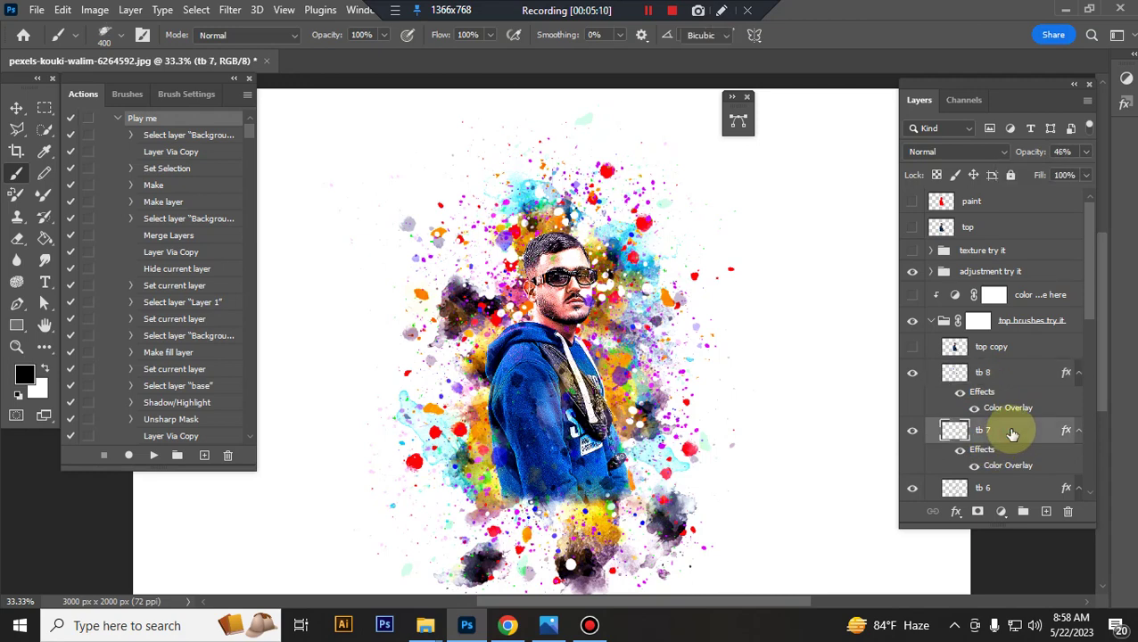
key("ctrl+t")
left_click_drag(402, 106, 410, 121)
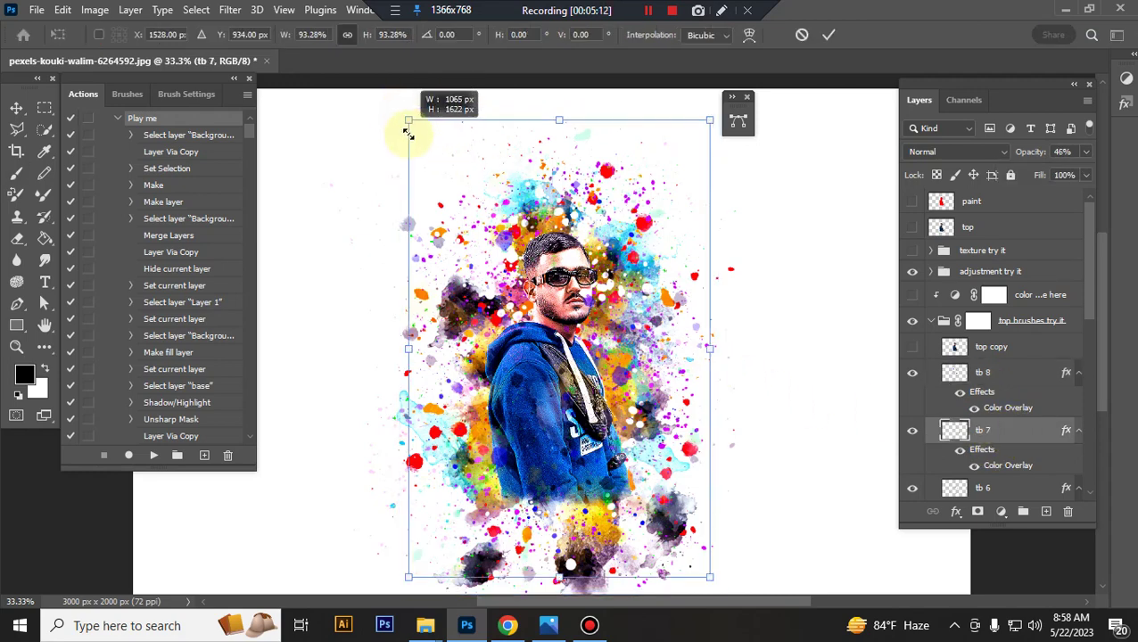
key("Return")
key("b")
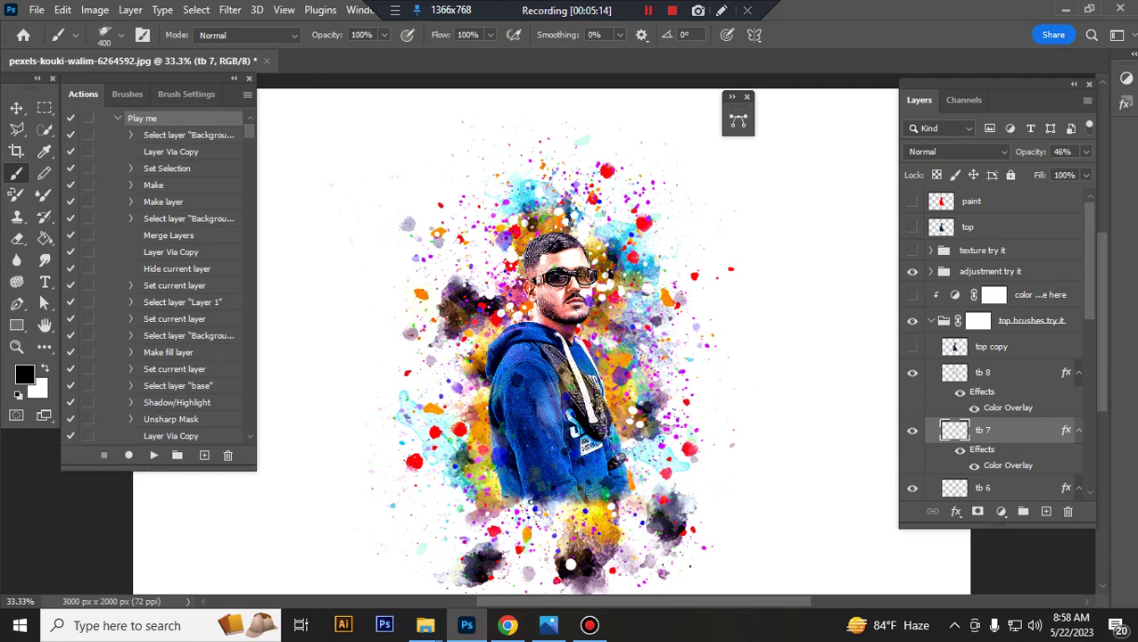
left_click(1087, 152)
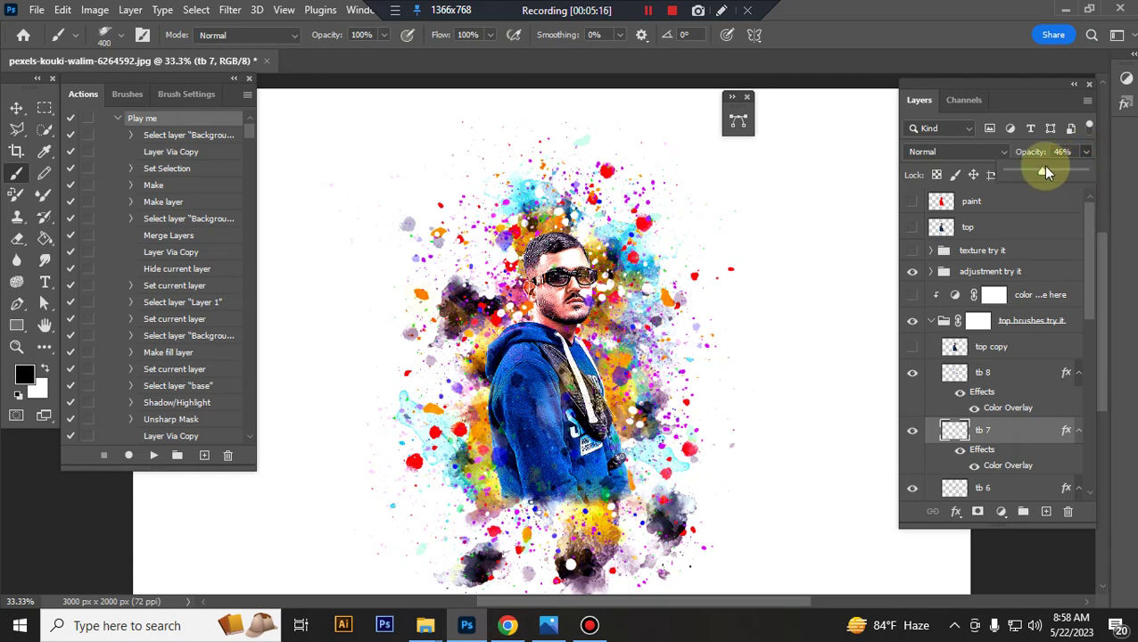
left_click_drag(1085, 167, 1088, 169)
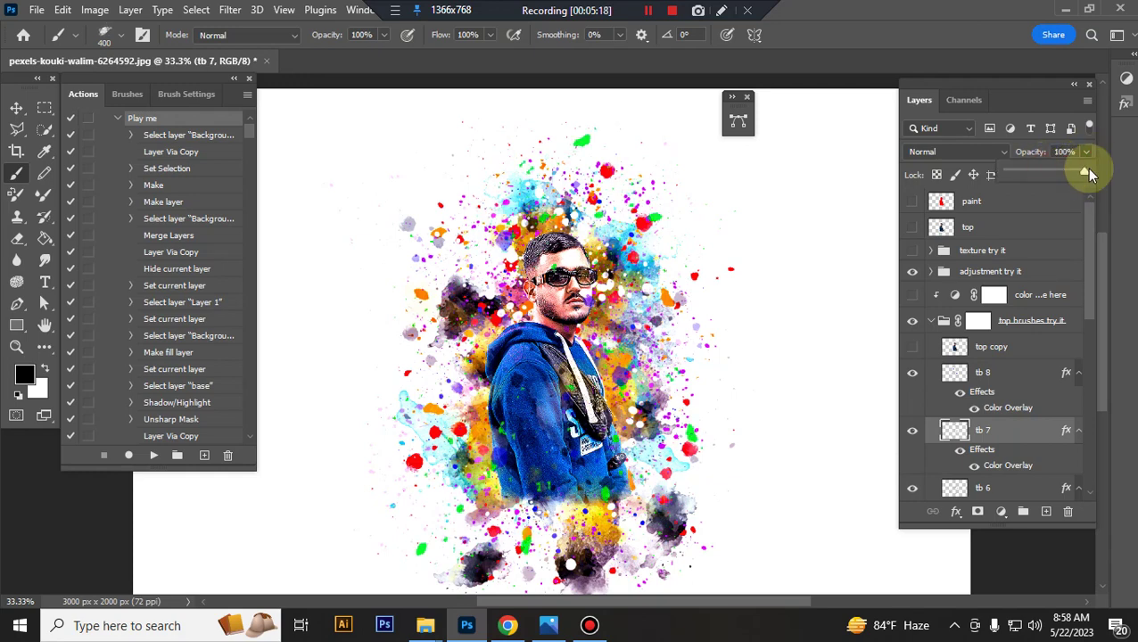
scroll(1009, 397, "down", 3)
Shift the tb 6 splatters to the right.
left_click(1005, 417)
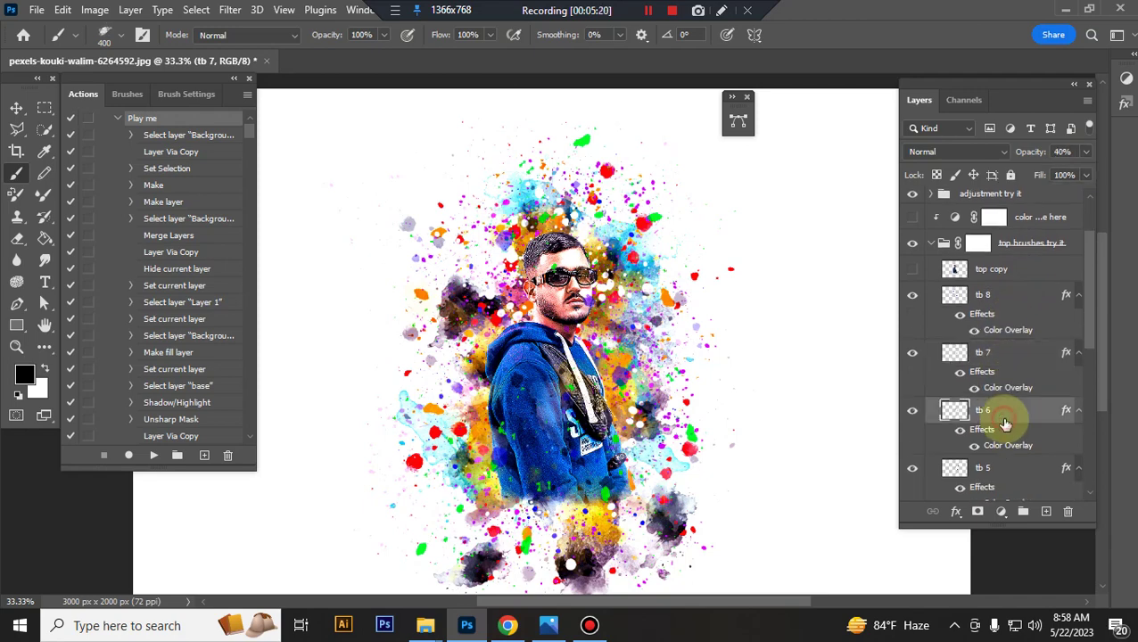
key("ctrl+t")
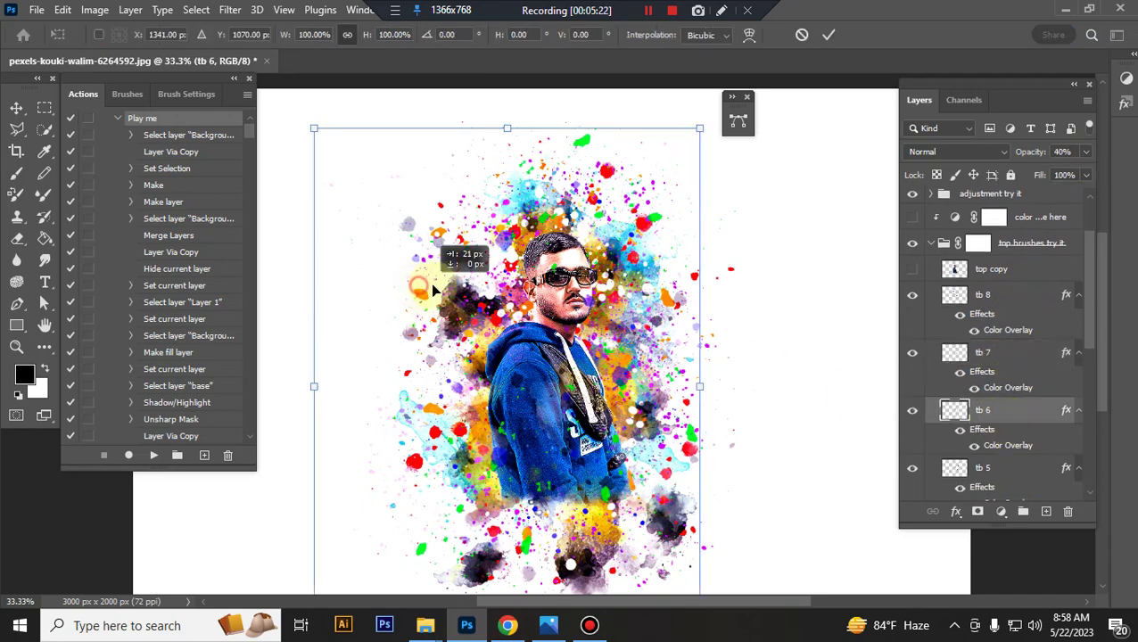
left_click_drag(432, 289, 479, 296)
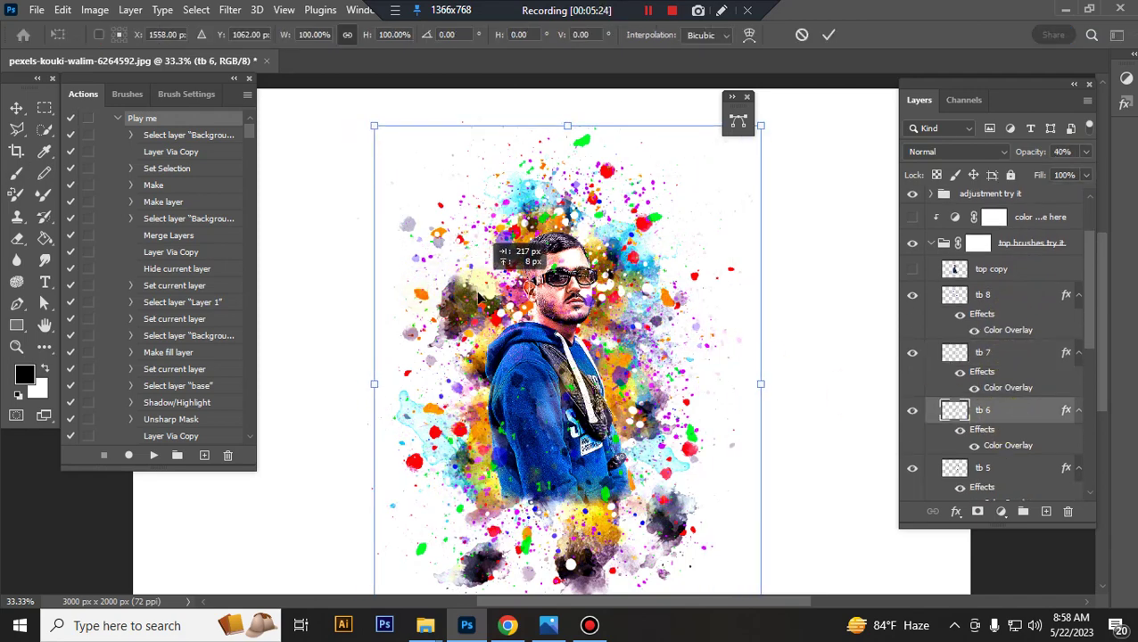
key("Return")
scroll(1044, 379, "down", 2)
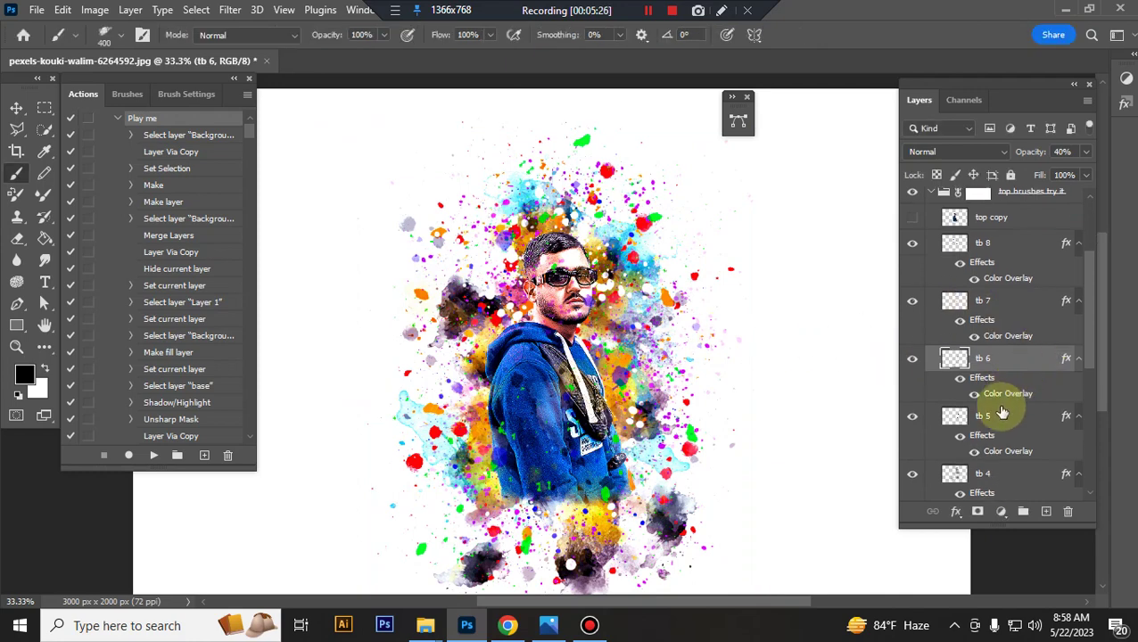
Resize tb 5 to about 96% and set its opacity to 70%.
left_click(1007, 421)
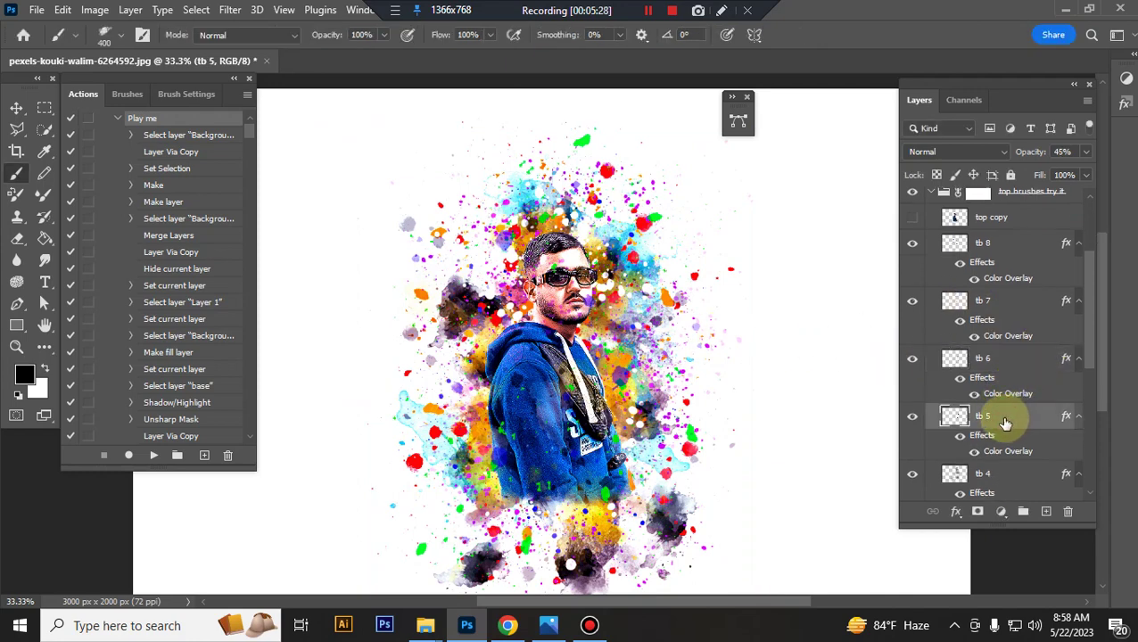
key("ctrl+t")
left_click_drag(354, 89, 361, 102)
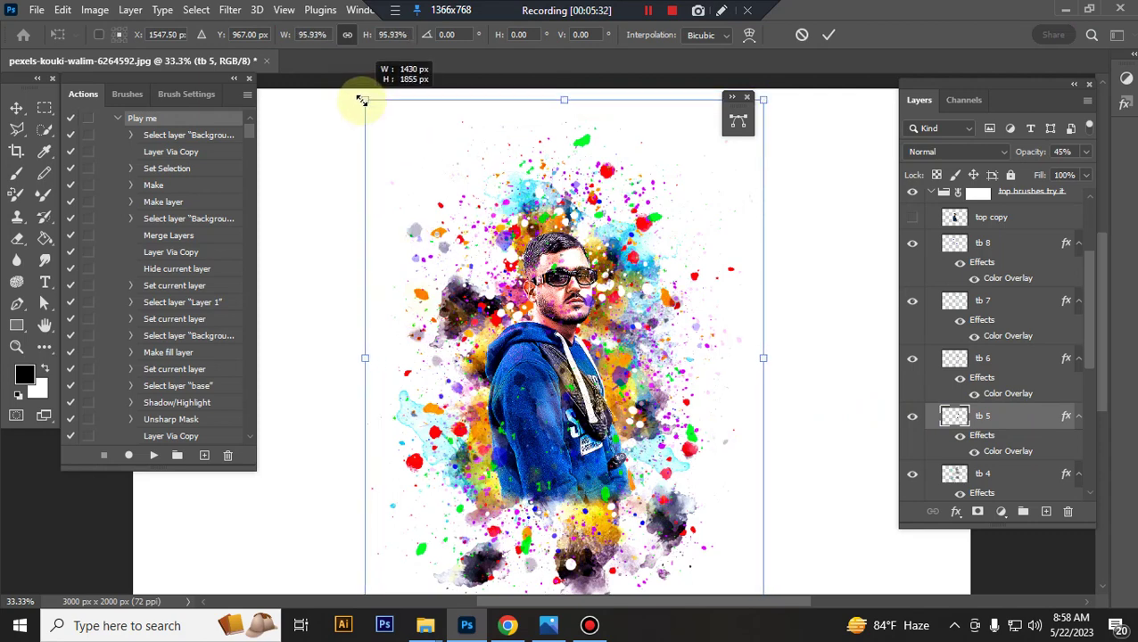
left_click_drag(362, 101, 366, 102)
key("Return")
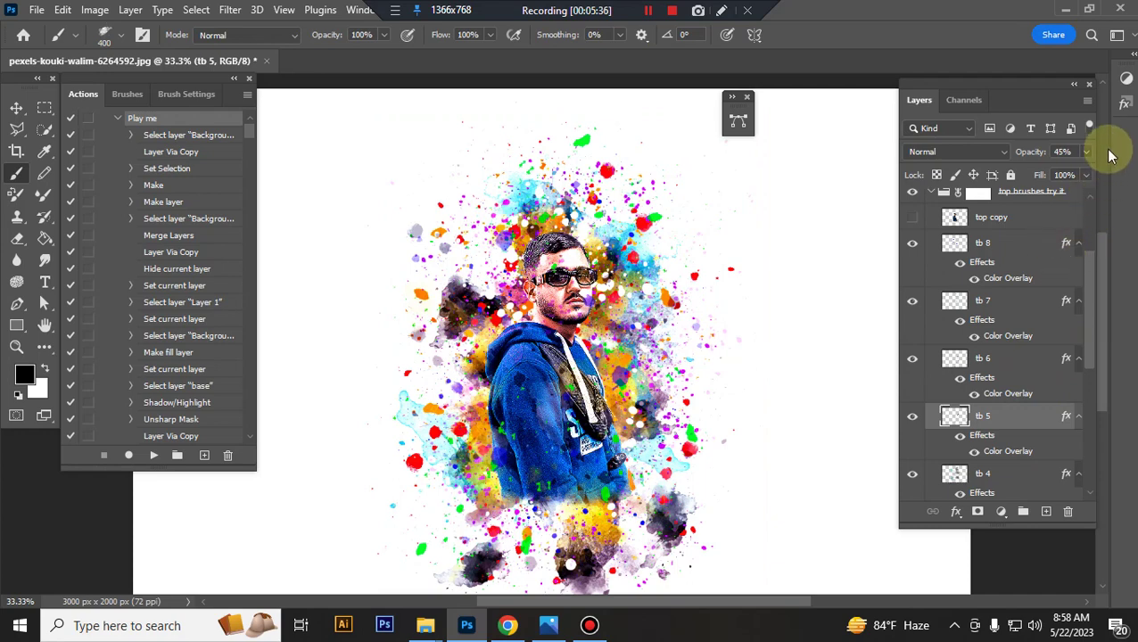
left_click(1085, 151)
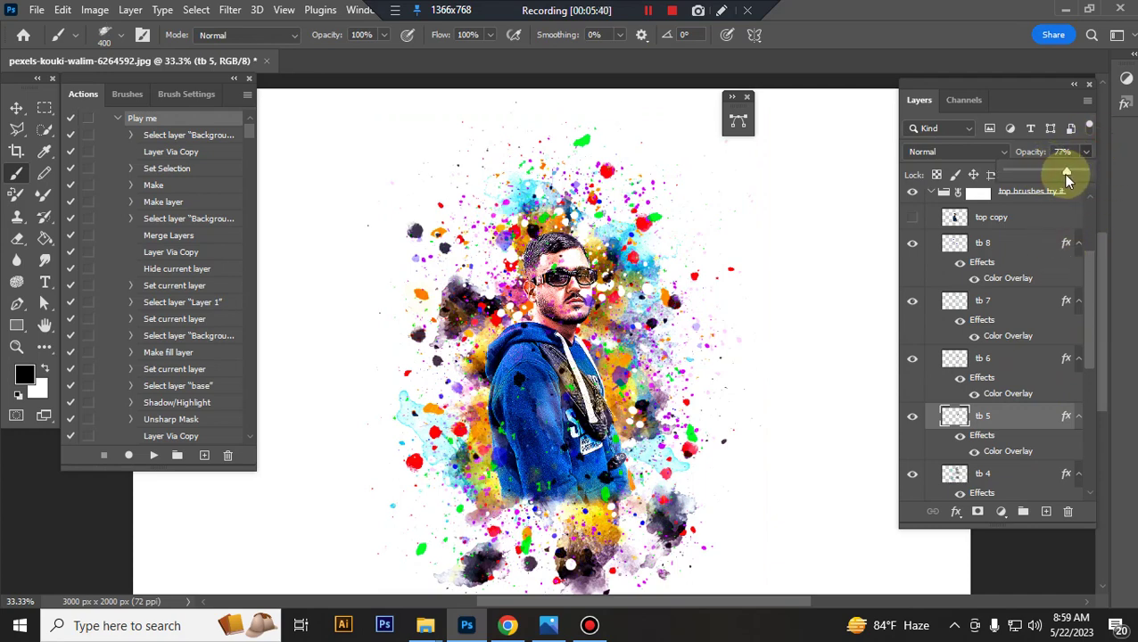
scroll(1031, 268, "down", 2)
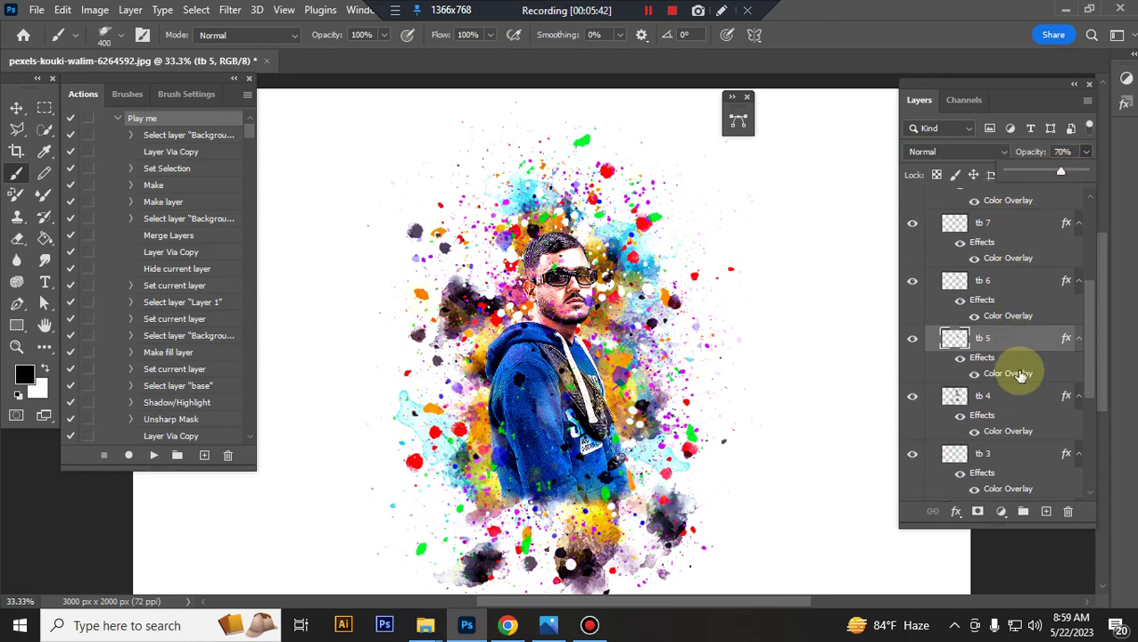
Shrink tb 4 to about 91% and set its opacity to 39%.
left_click(1015, 395)
key("ctrl+t")
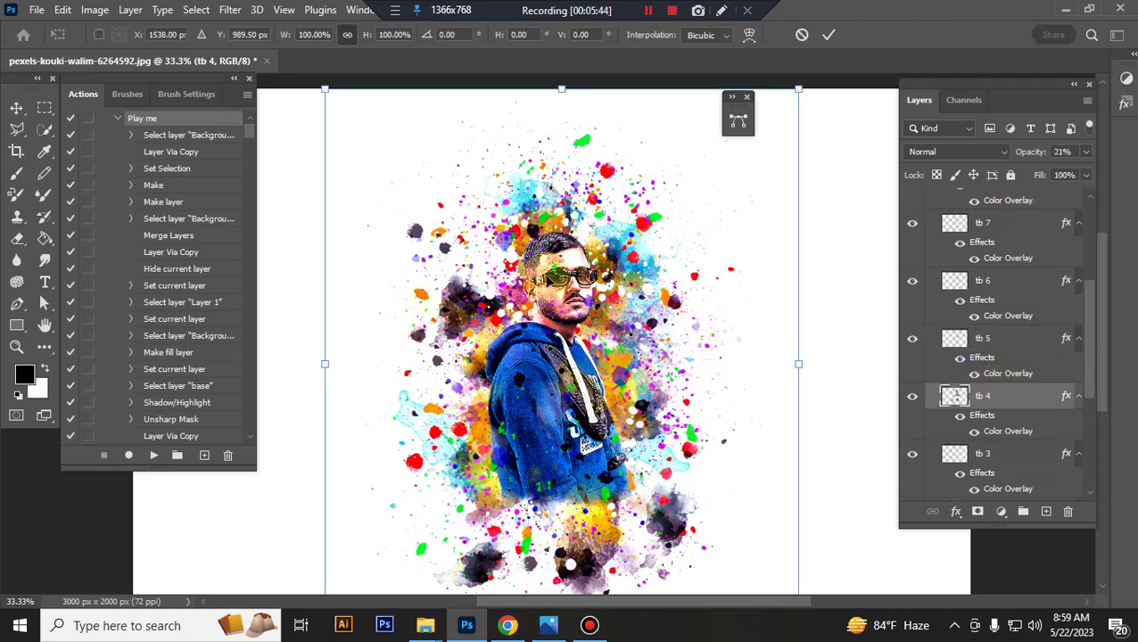
left_click_drag(325, 86, 342, 125)
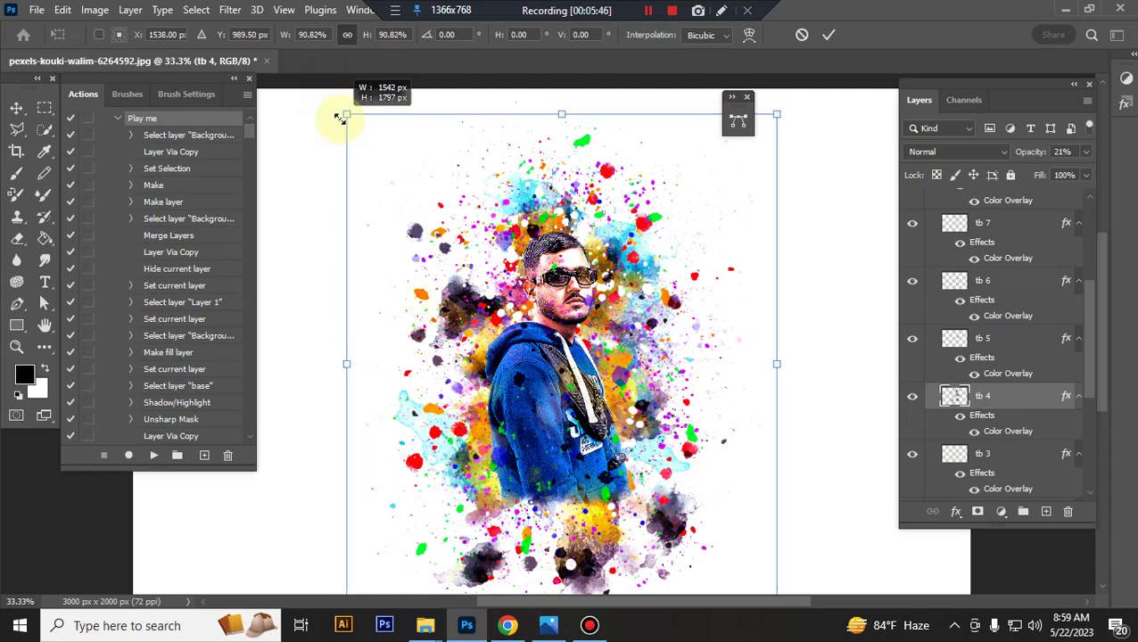
key("Return")
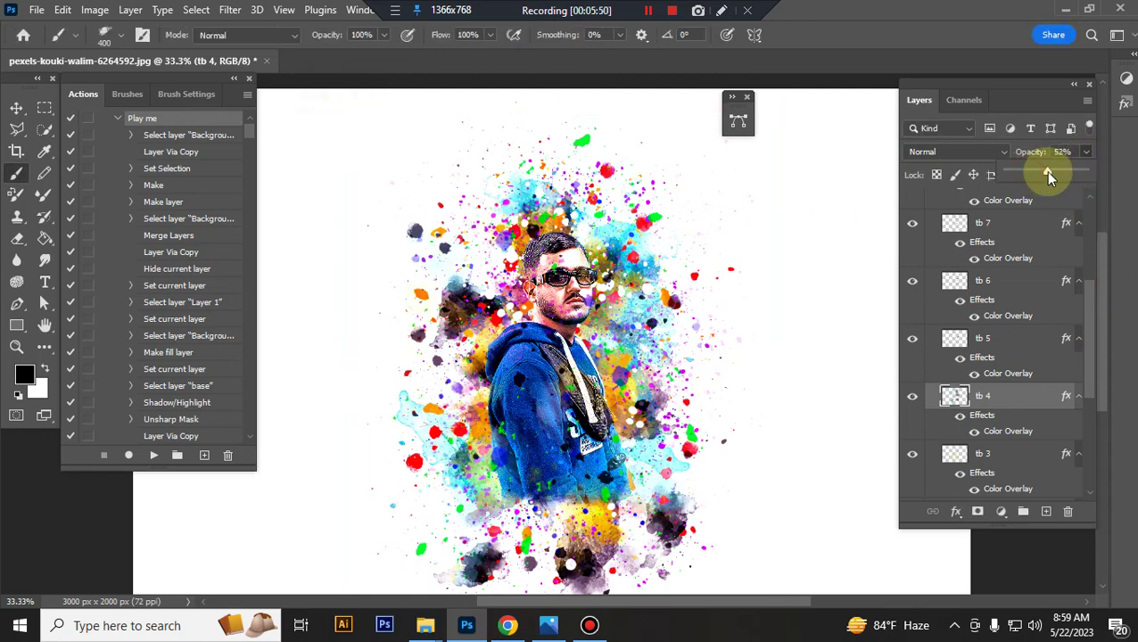
left_click_drag(1042, 176, 1038, 172)
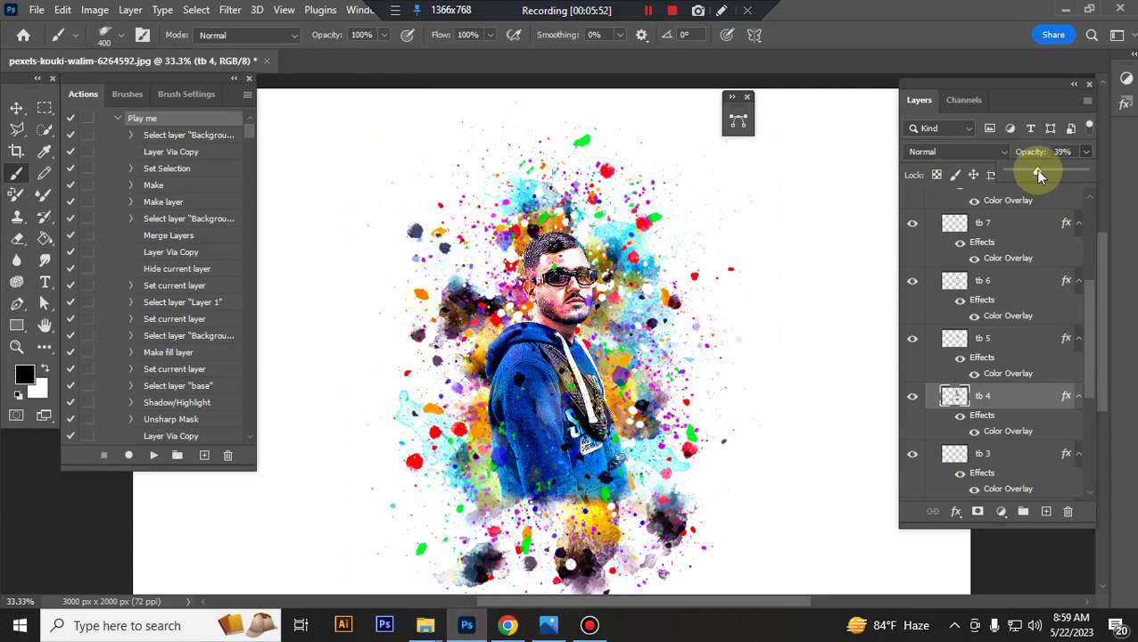
scroll(1035, 366, "down", 2)
scroll(1036, 374, "down", 1)
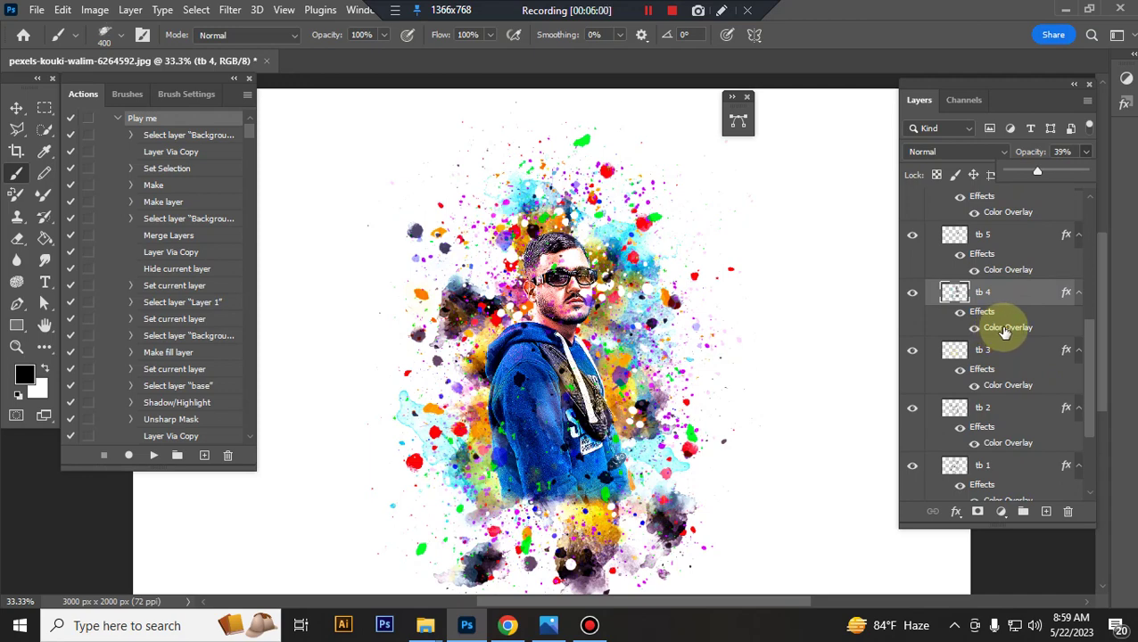
left_click(1005, 331)
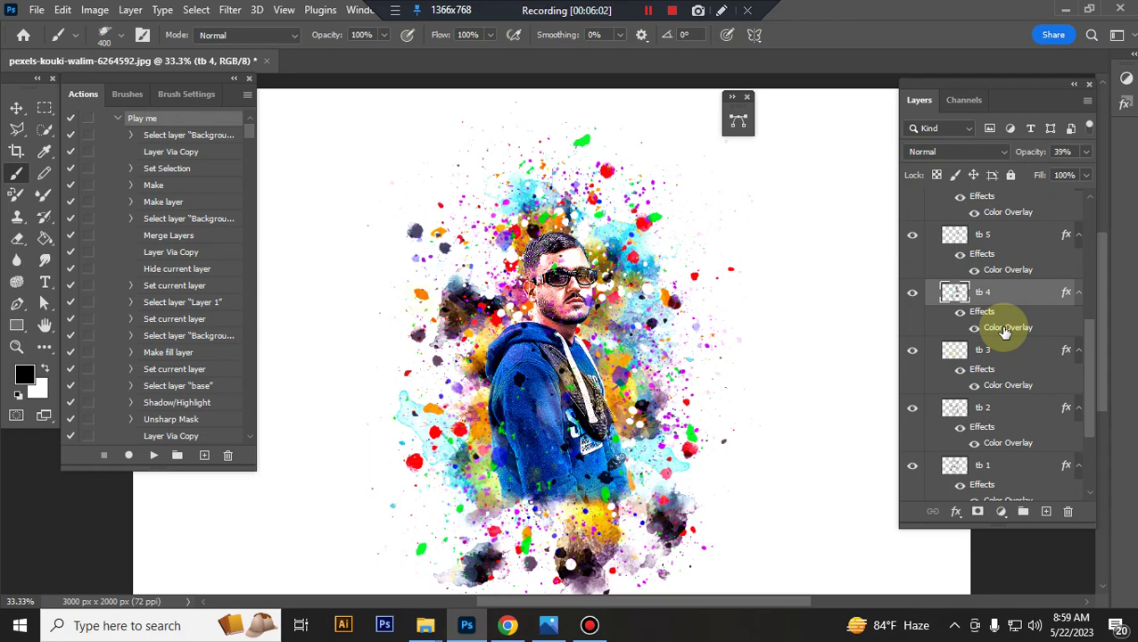
Recolour tb 4's Color Overlay from light cyan to dark navy sampled from the hoodie.
double_click(1005, 331)
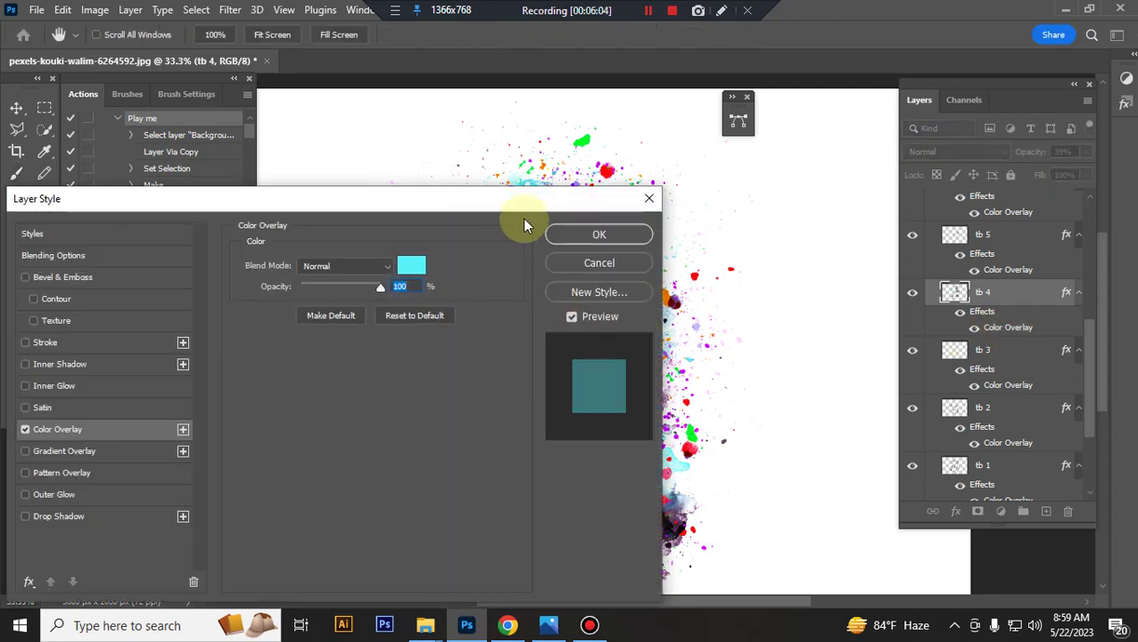
left_click_drag(522, 217, 3, 156)
left_click_drag(122, 119, 214, 122)
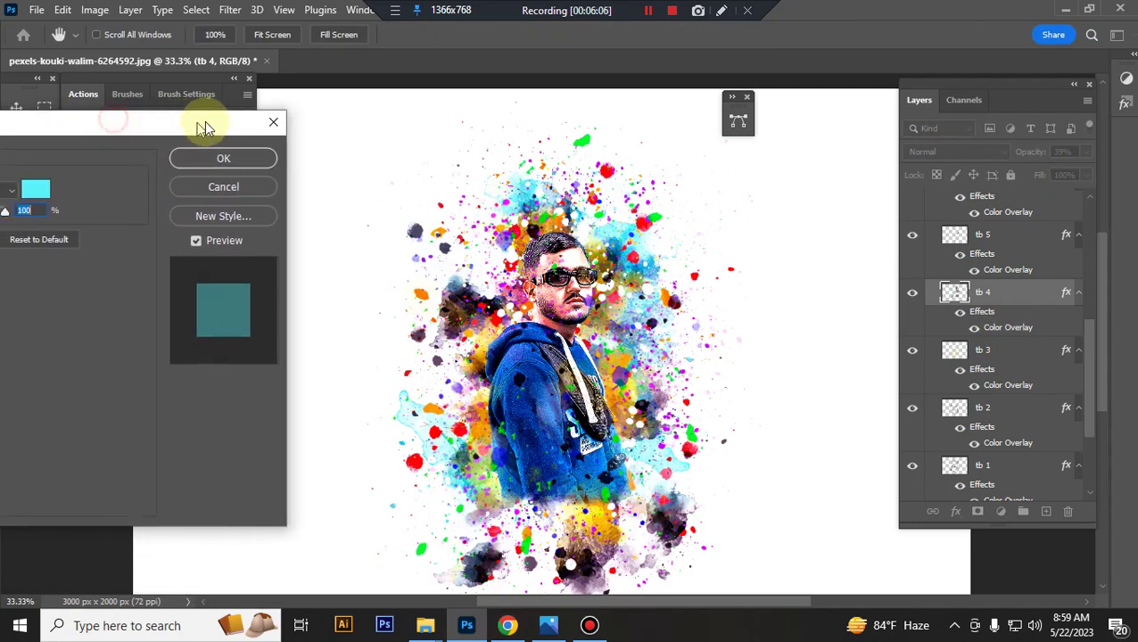
left_click(76, 191)
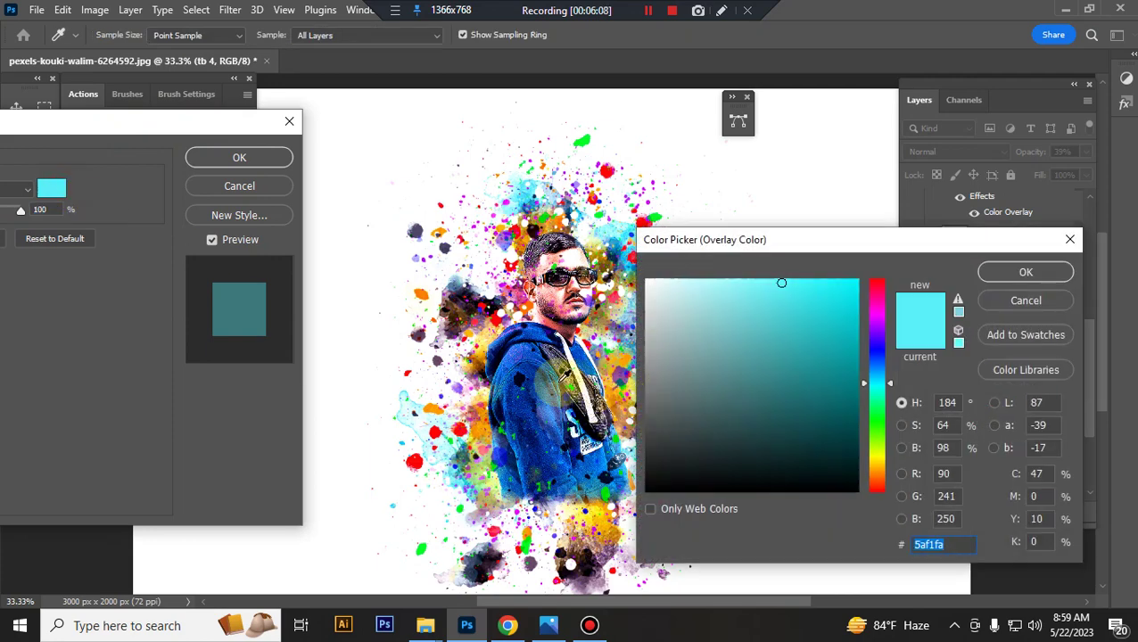
left_click(543, 381)
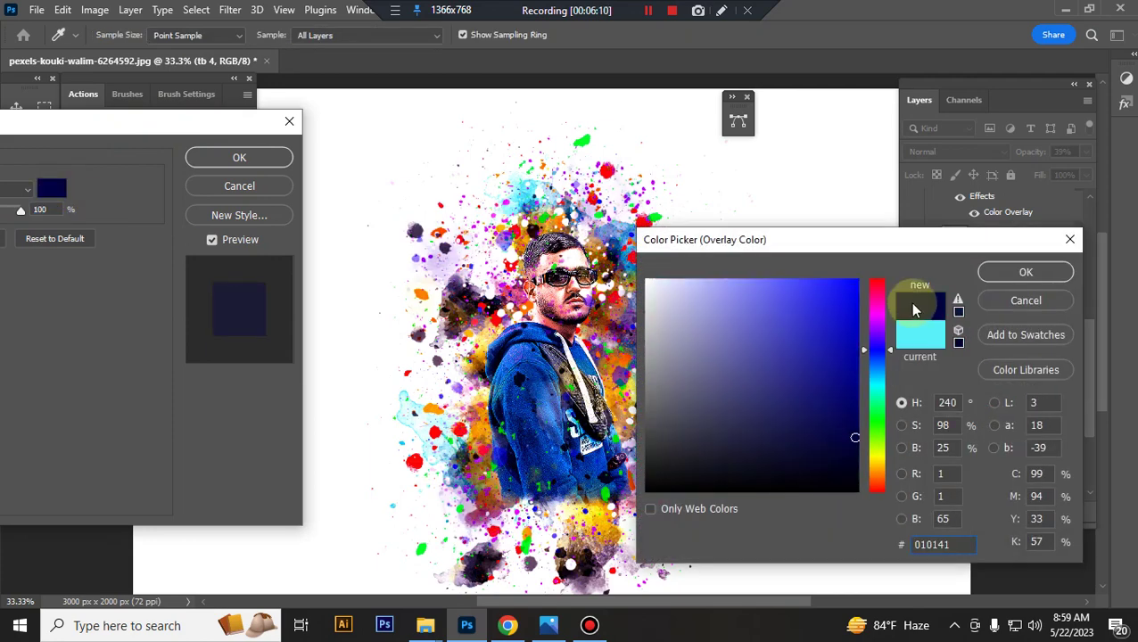
left_click(1032, 274)
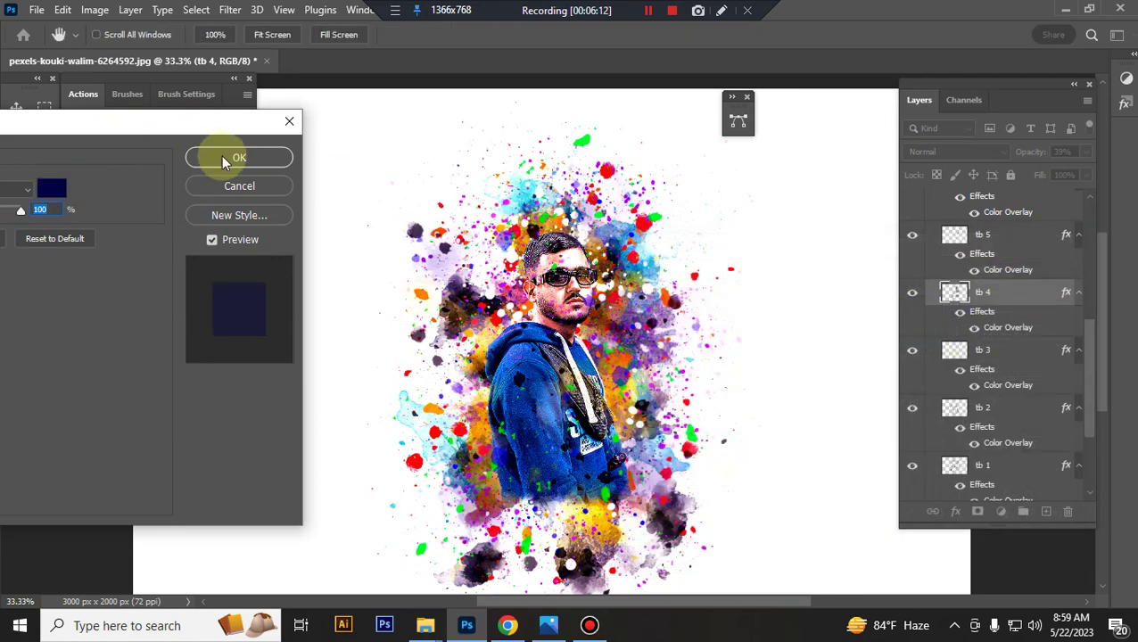
left_click(233, 157)
Toggle tb 3's visibility to compare, then set tb 2 to 40% opacity.
left_click(913, 353)
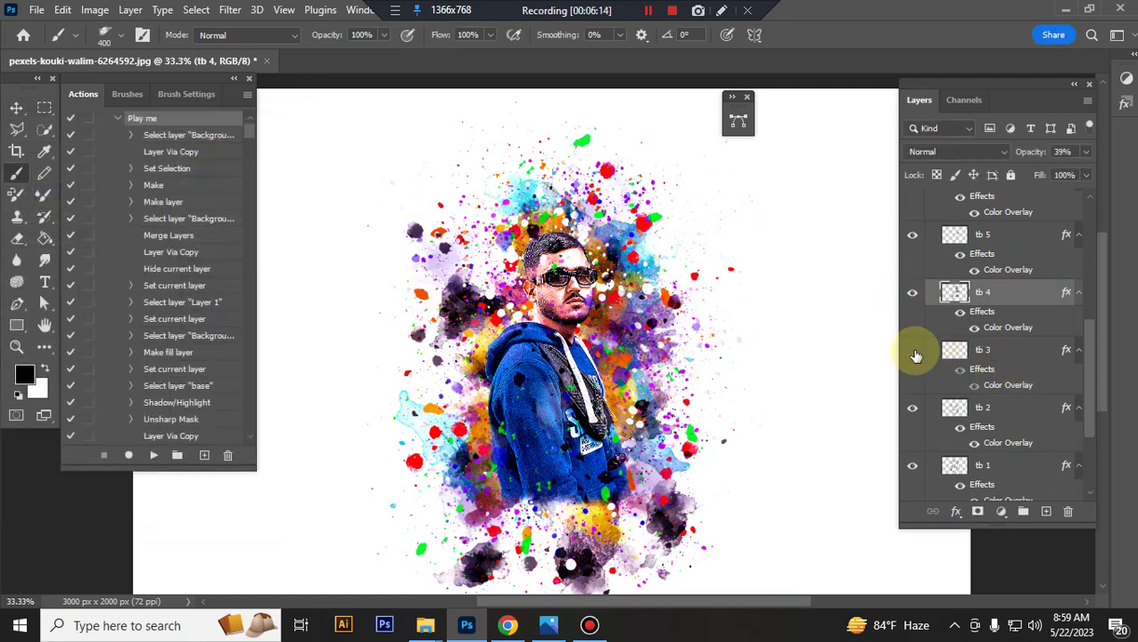
left_click(914, 354)
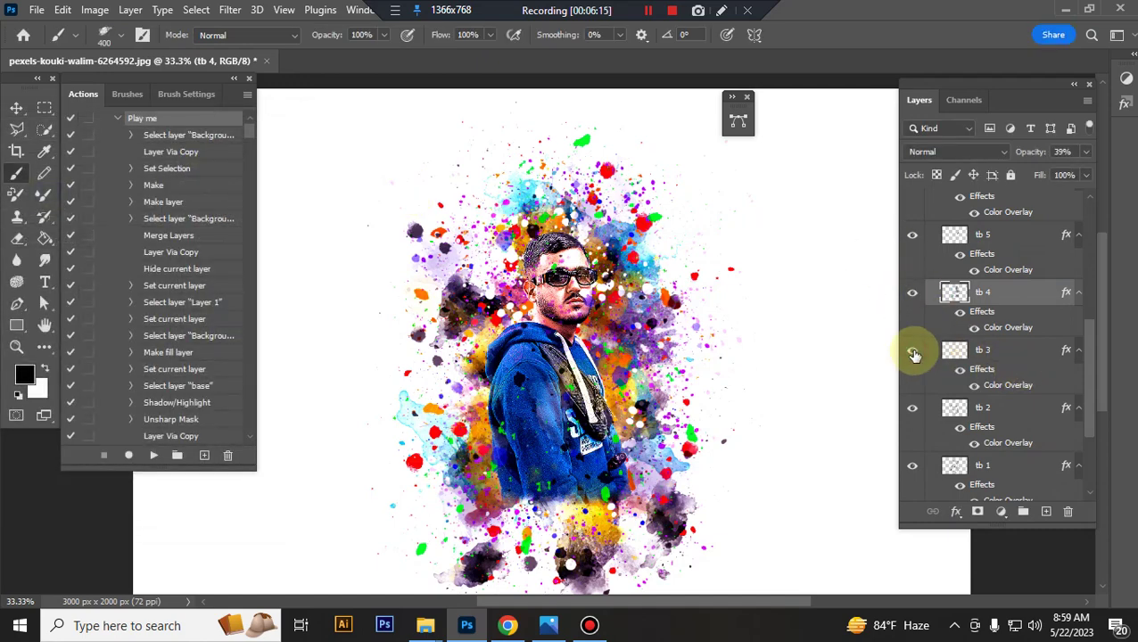
left_click(1006, 354)
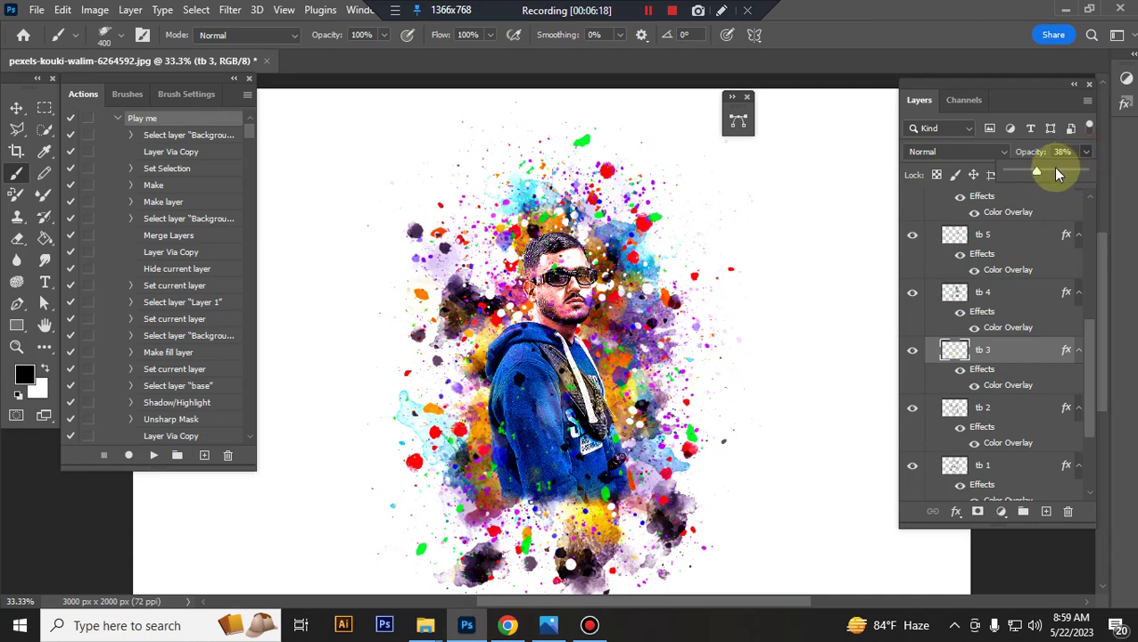
left_click(993, 411)
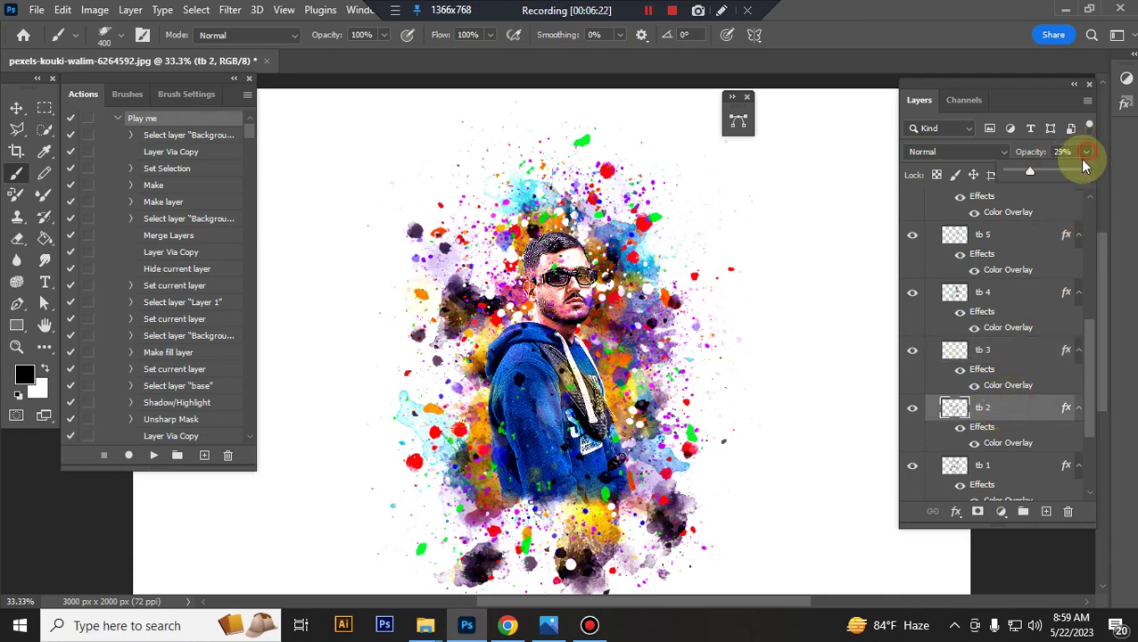
left_click_drag(1032, 169, 1039, 170)
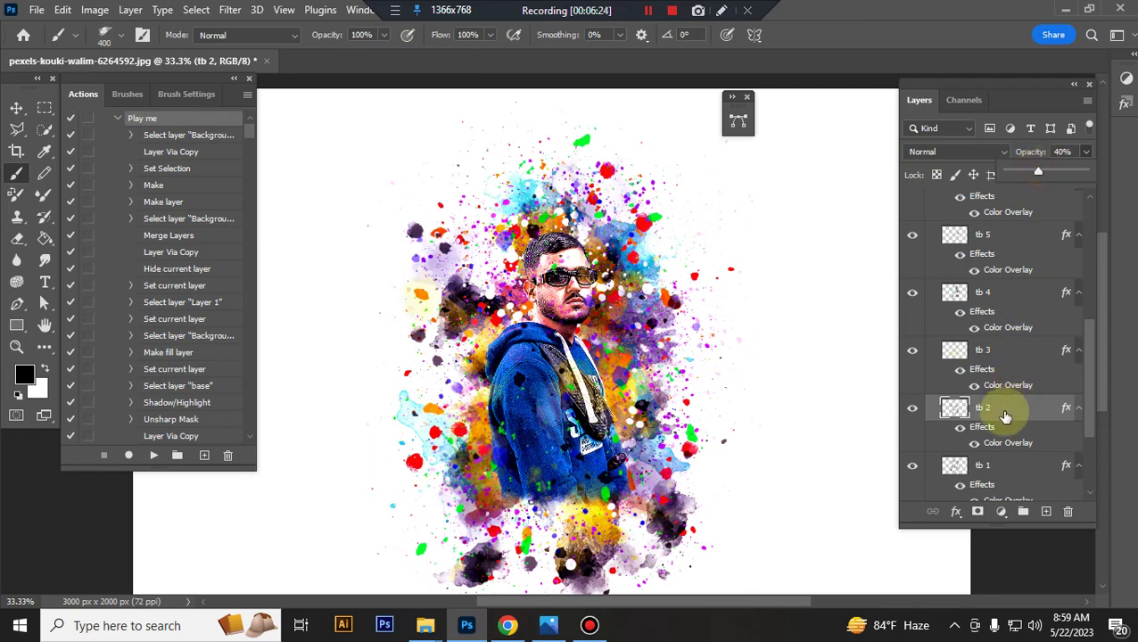
scroll(1004, 419, "down", 1)
Scale the tb 1 splatter layer up to about 115%.
left_click(991, 439)
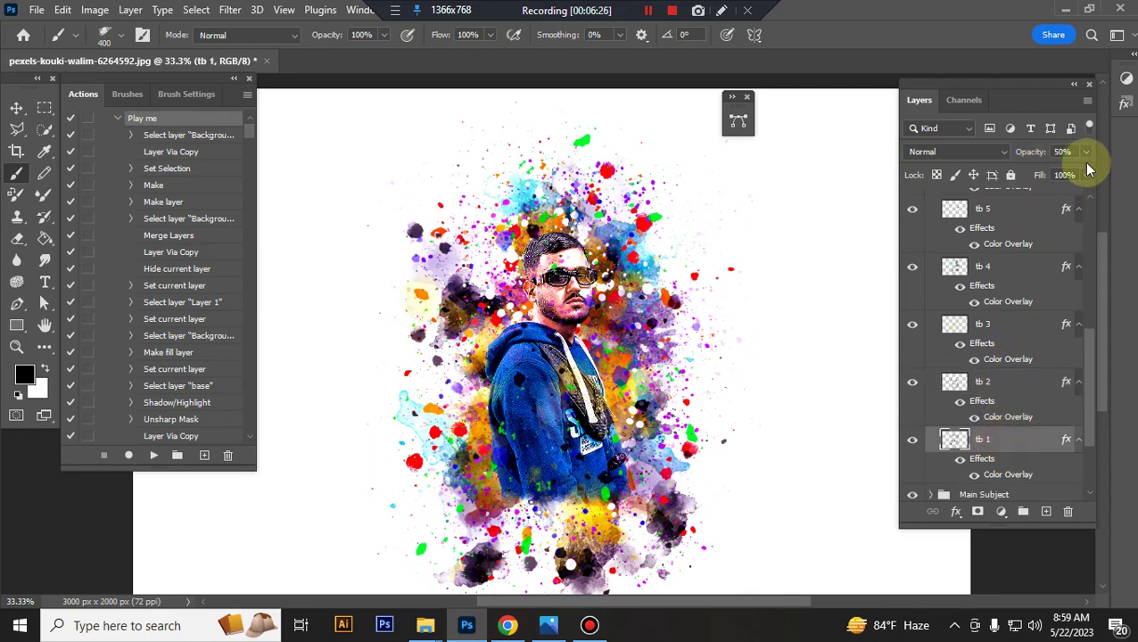
key("ctrl+t")
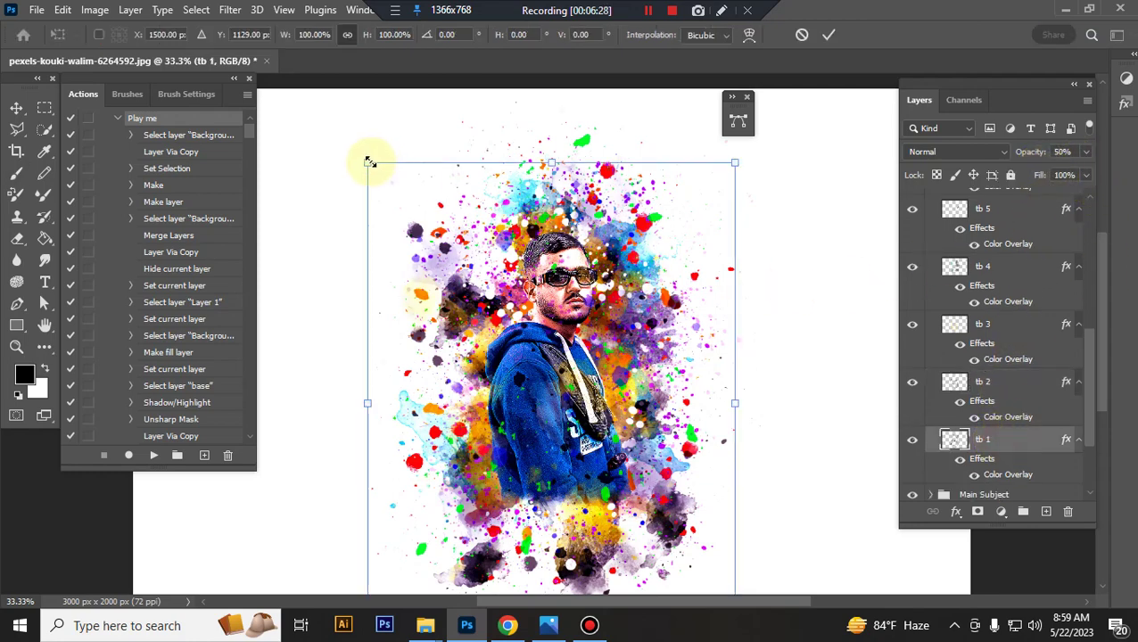
mouse_move(371, 163)
left_mouse_down()
mouse_move(391, 180)
mouse_move(339, 126)
left_mouse_up()
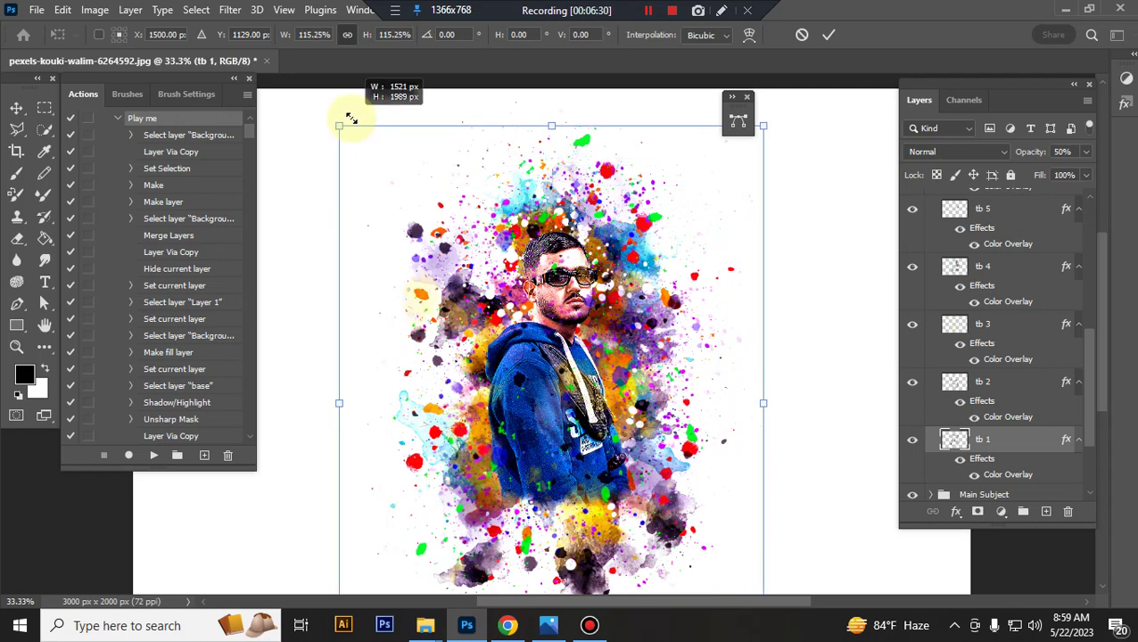
key("Return")
scroll(950, 271, "up", 3)
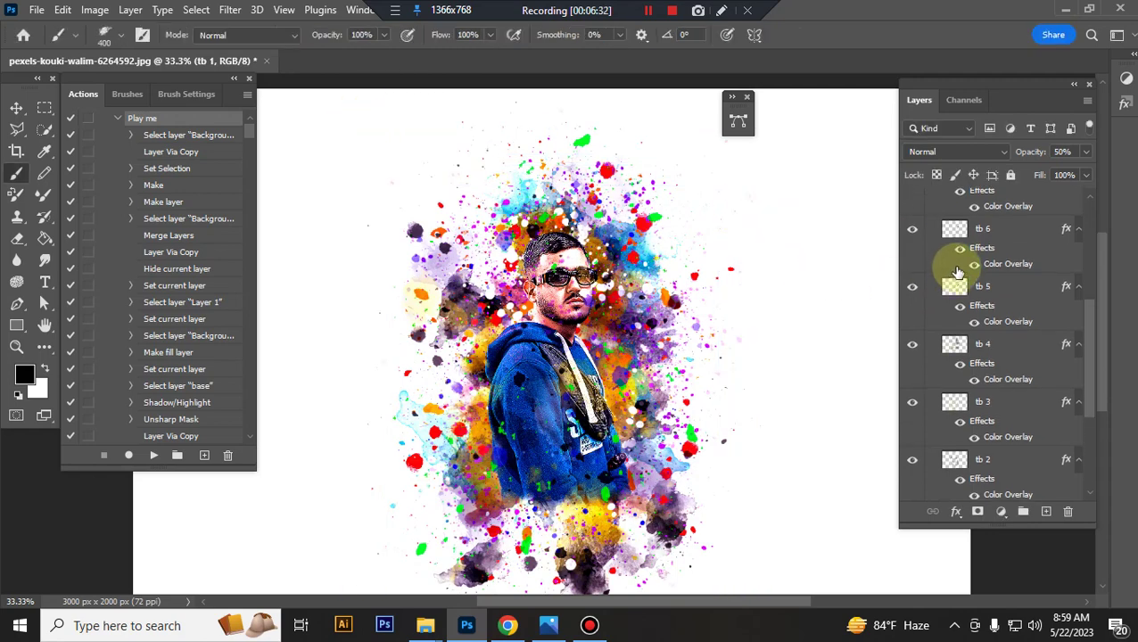
scroll(961, 270, "up", 2)
scroll(960, 271, "up", 2)
Paint black on the top brushes try it mask over the face, glasses, left shoulder and chest.
left_click(948, 270)
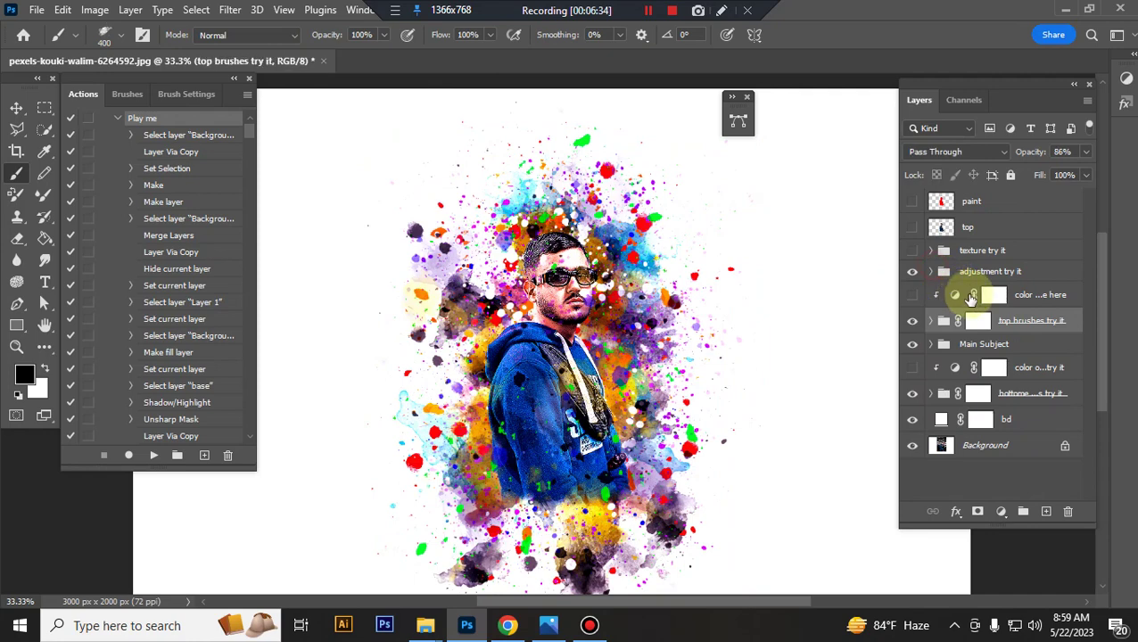
left_click(976, 323)
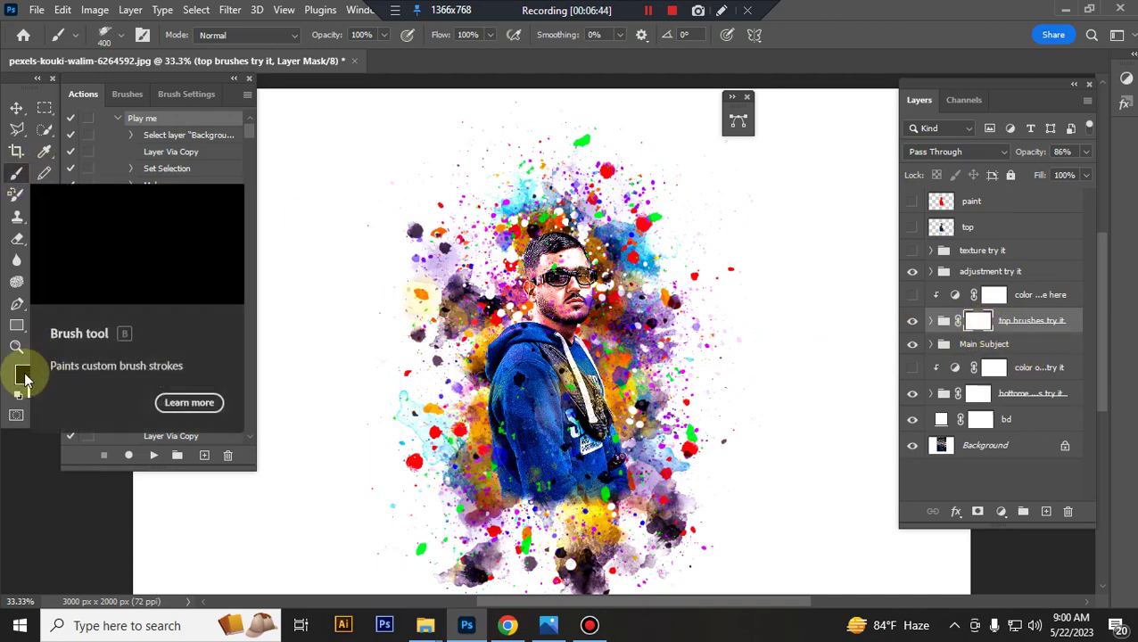
mouse_move(629, 287)
left_mouse_down()
mouse_move(551, 267)
mouse_move(580, 268)
mouse_move(571, 303)
left_mouse_up()
left_click_drag(522, 379, 464, 303)
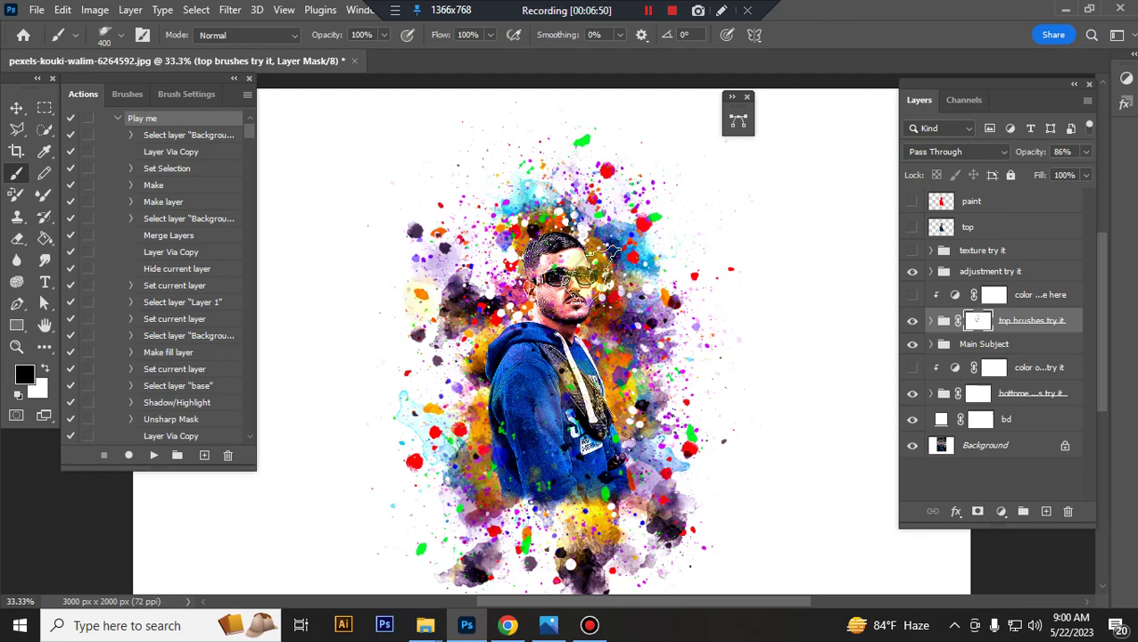
left_click_drag(580, 192, 584, 531)
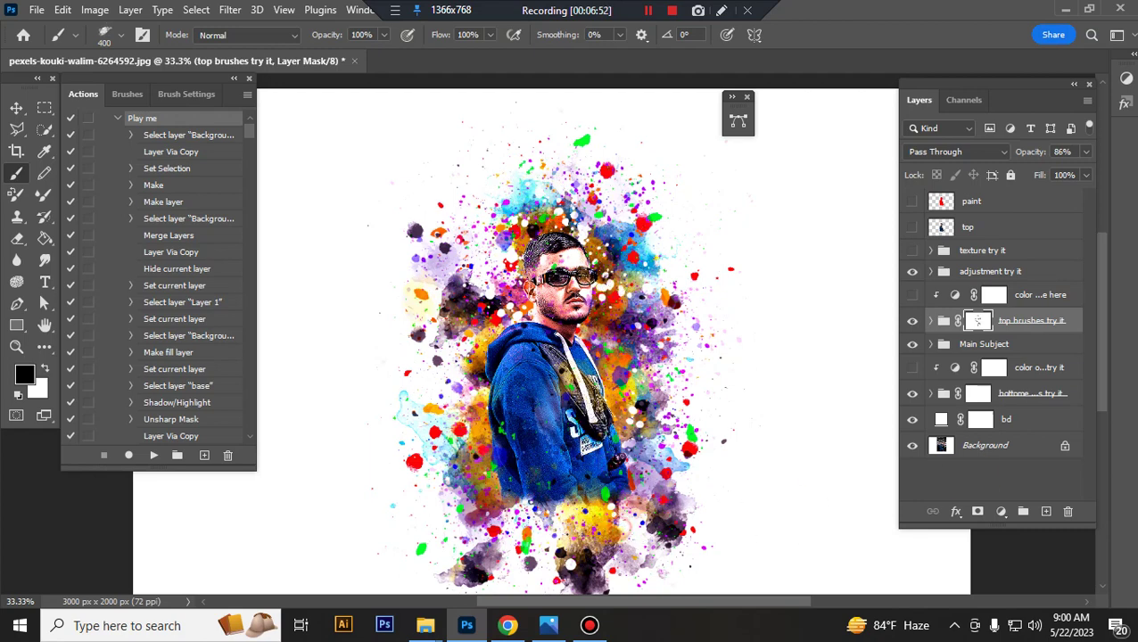
Inspect the Main Subject group by toggling it and its base layer, then collapse it.
left_click(1022, 352)
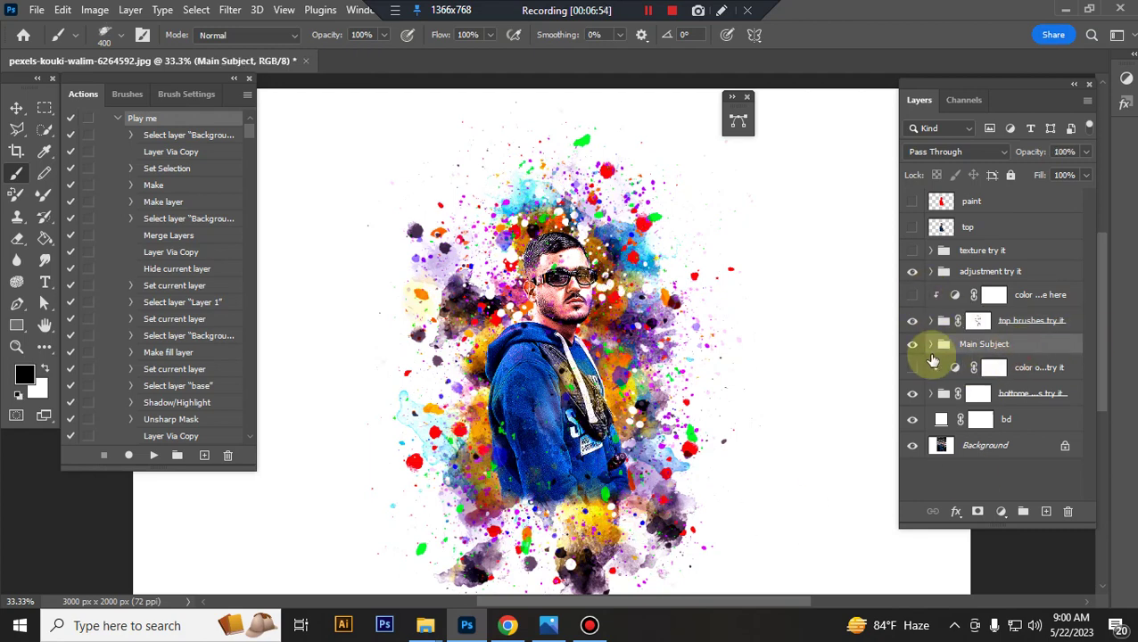
left_click(914, 347)
left_click(912, 347)
left_click(982, 369)
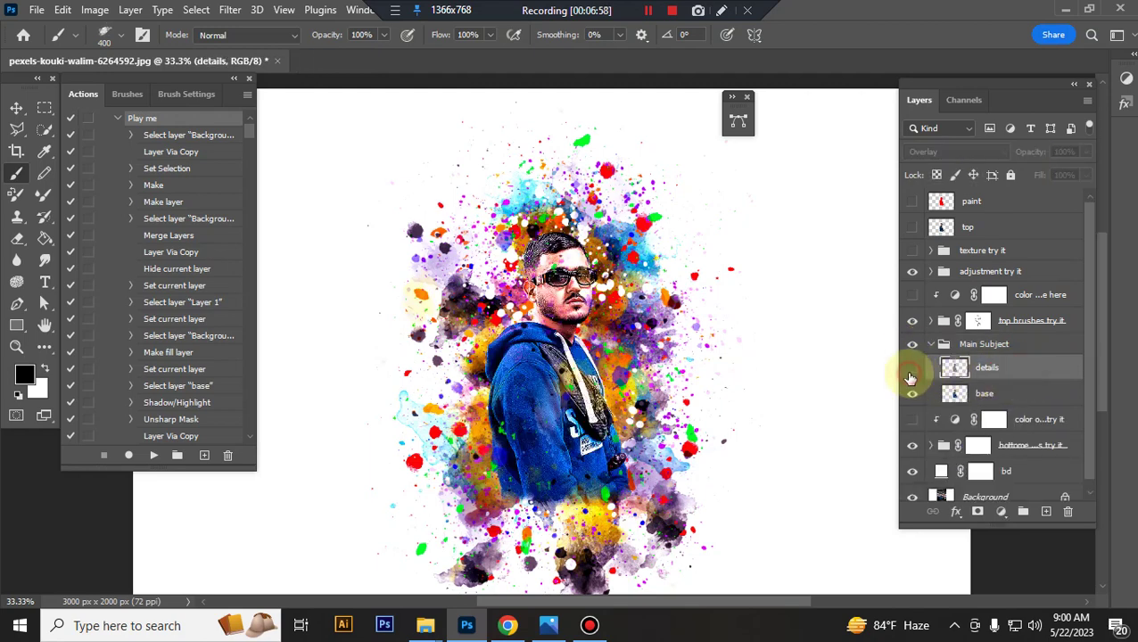
left_click(912, 370)
left_click(913, 395)
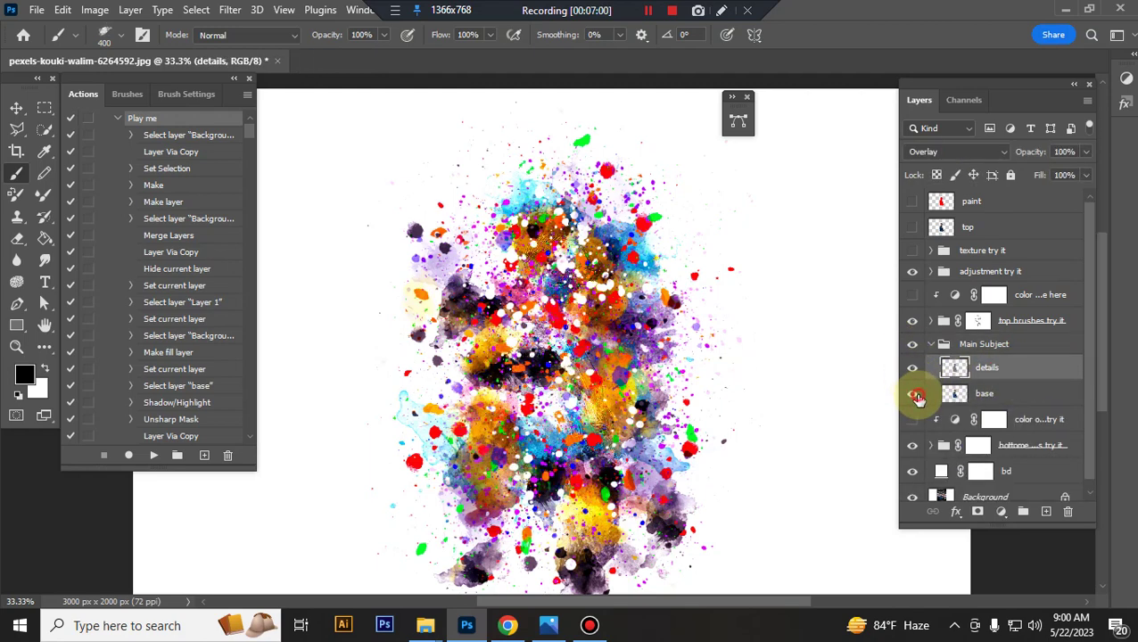
left_click(914, 395)
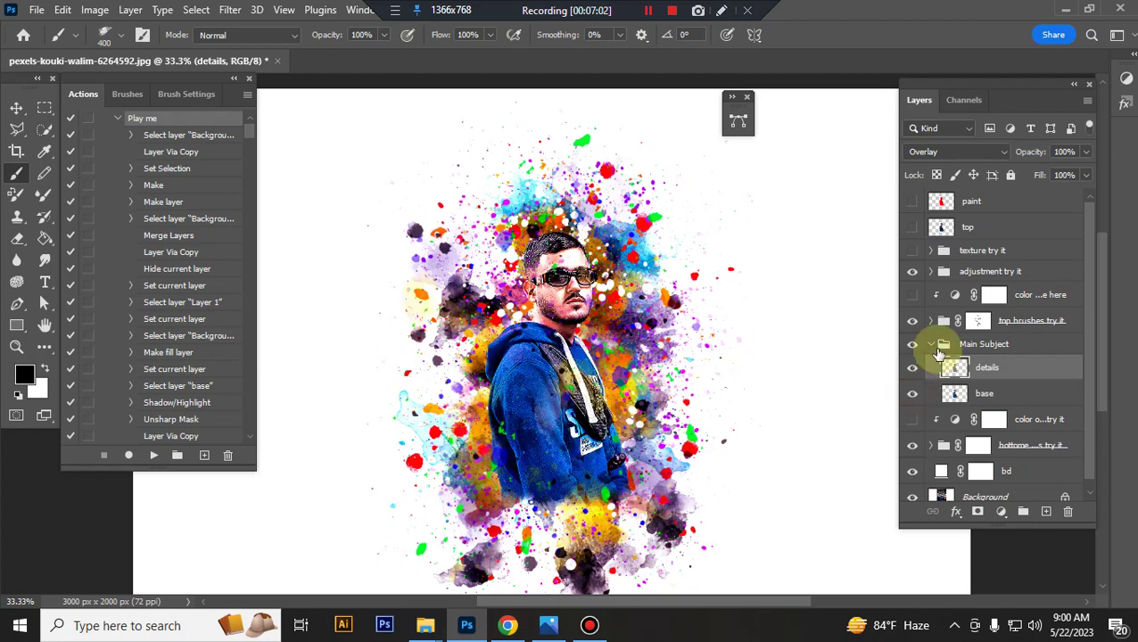
left_click(938, 348)
Select the bottome brushes try it group and toggle its visibility to compare the splashes.
left_click(931, 346)
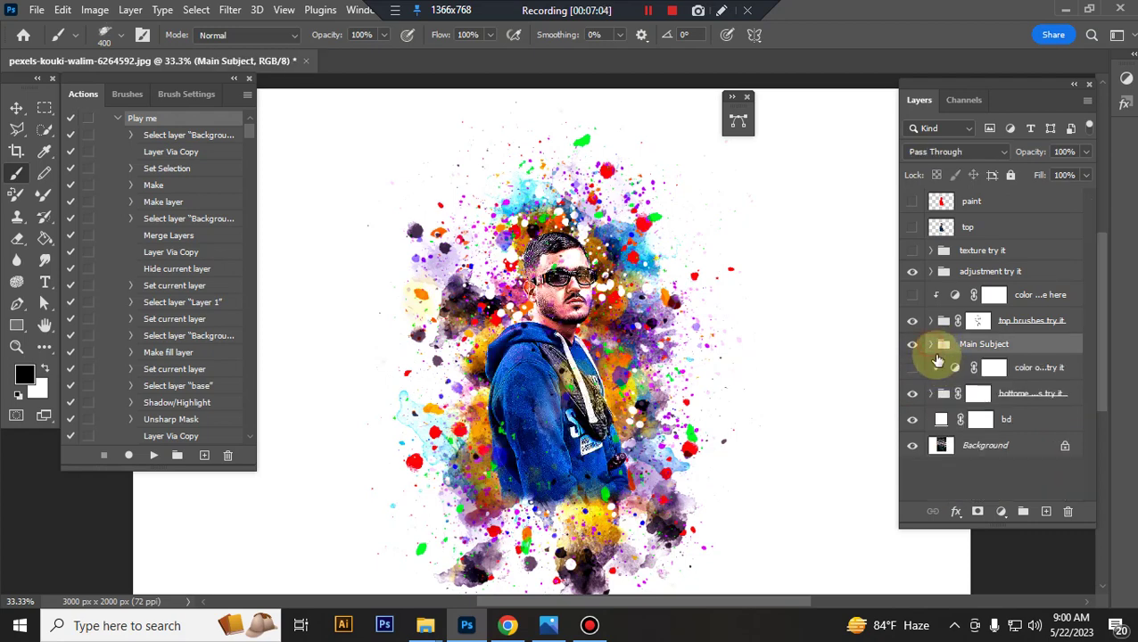
left_click(1017, 394)
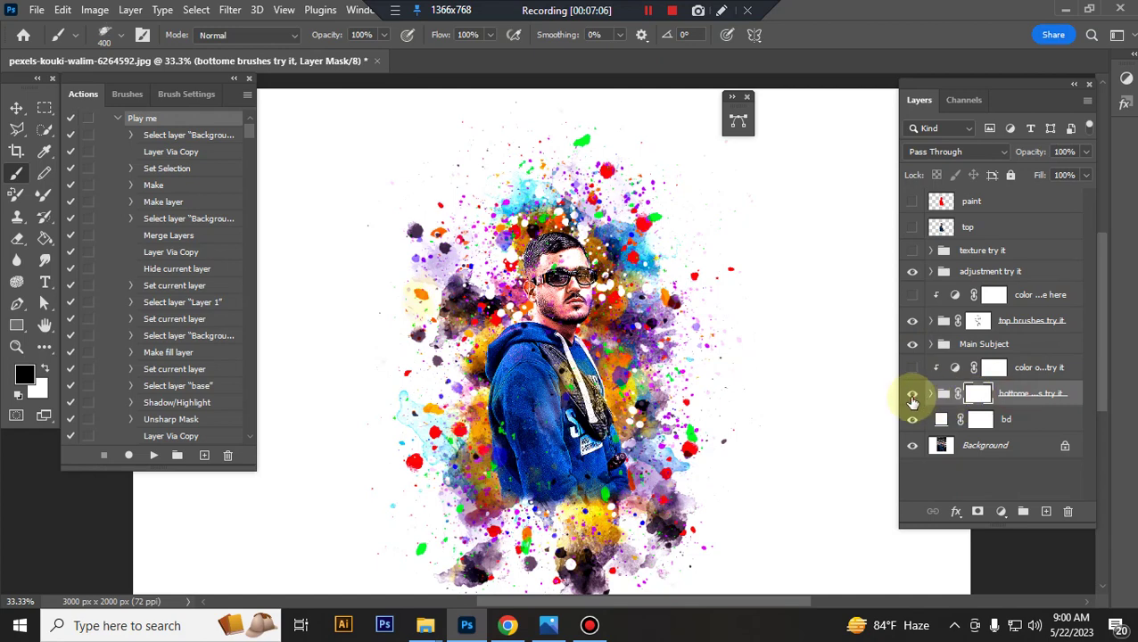
left_click(911, 395)
left_click(912, 396)
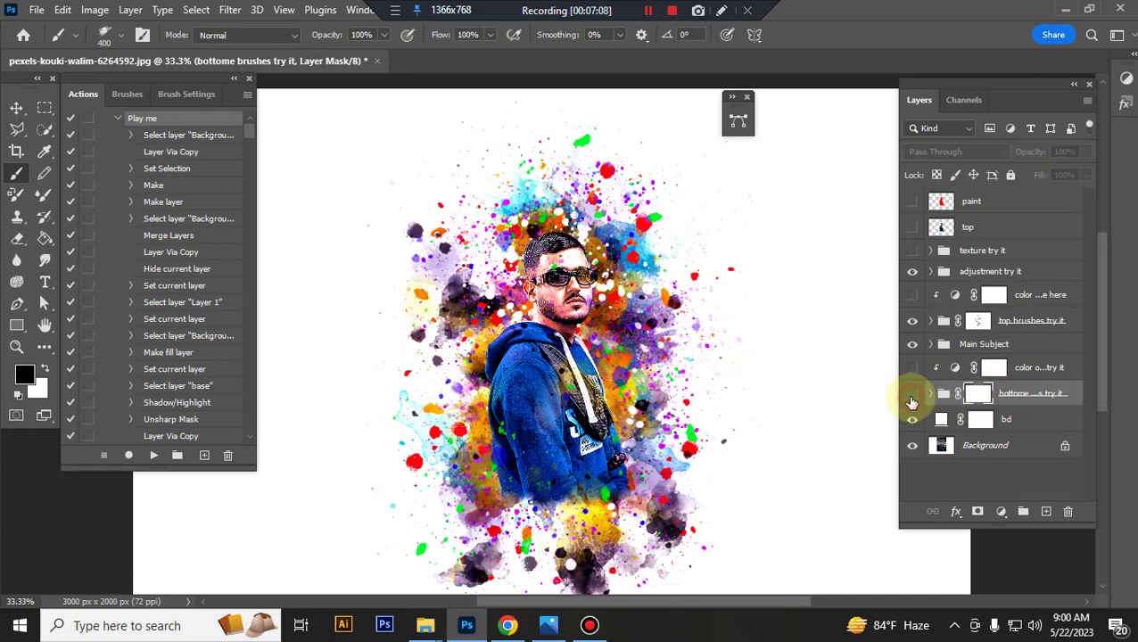
left_click(911, 397)
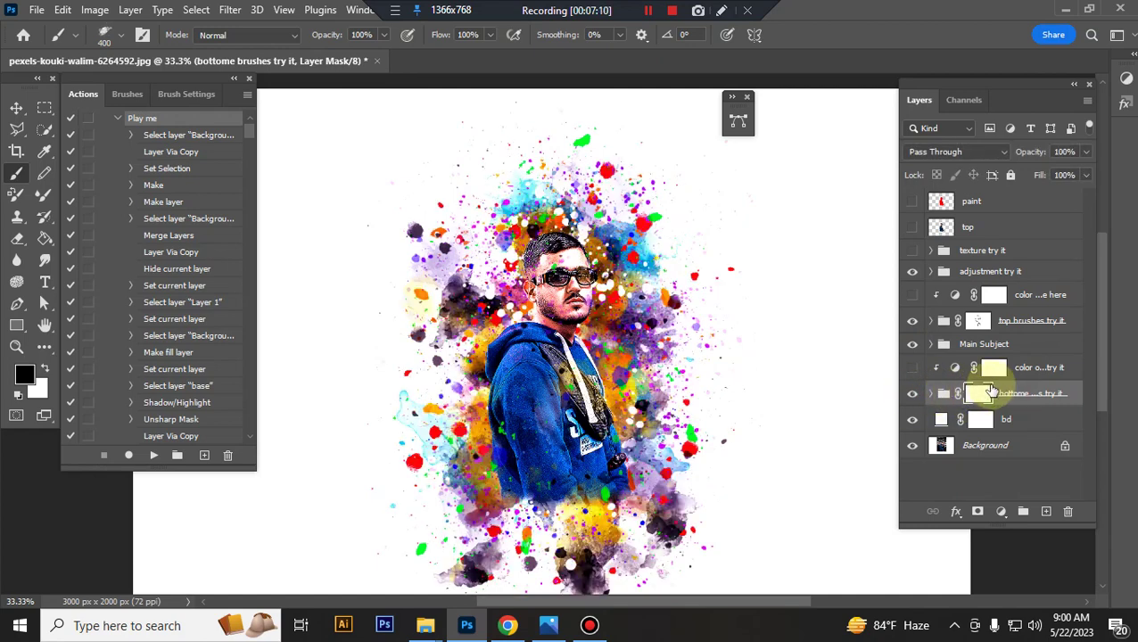
Try a +35 hue shift on the color option try it Hue/Saturation layer, then hide it.
left_click(1035, 367)
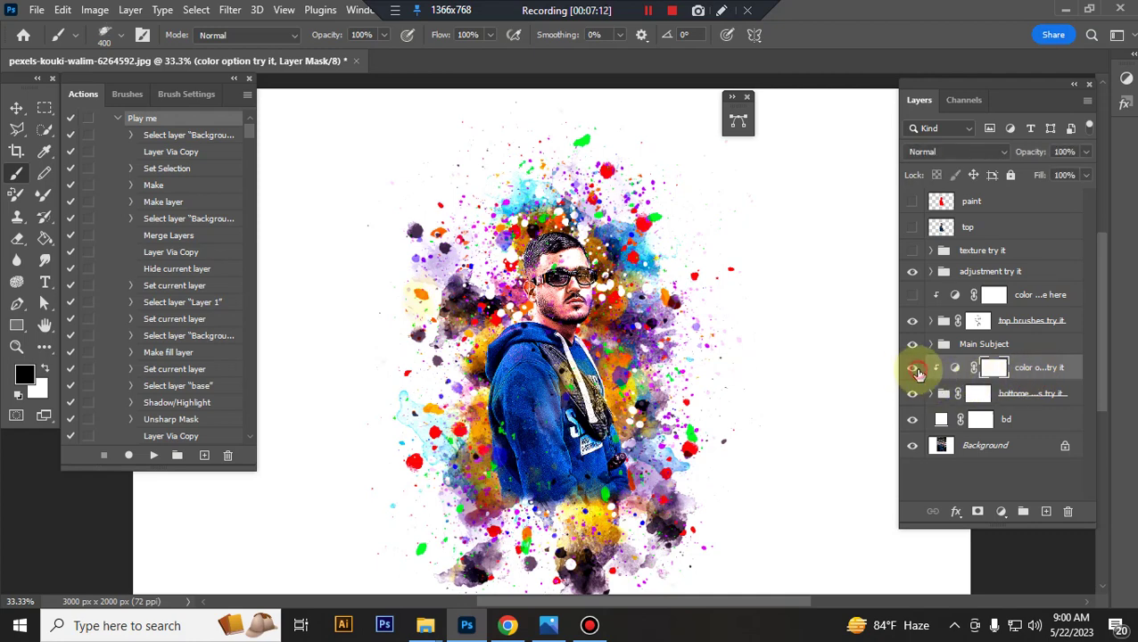
double_click(956, 369)
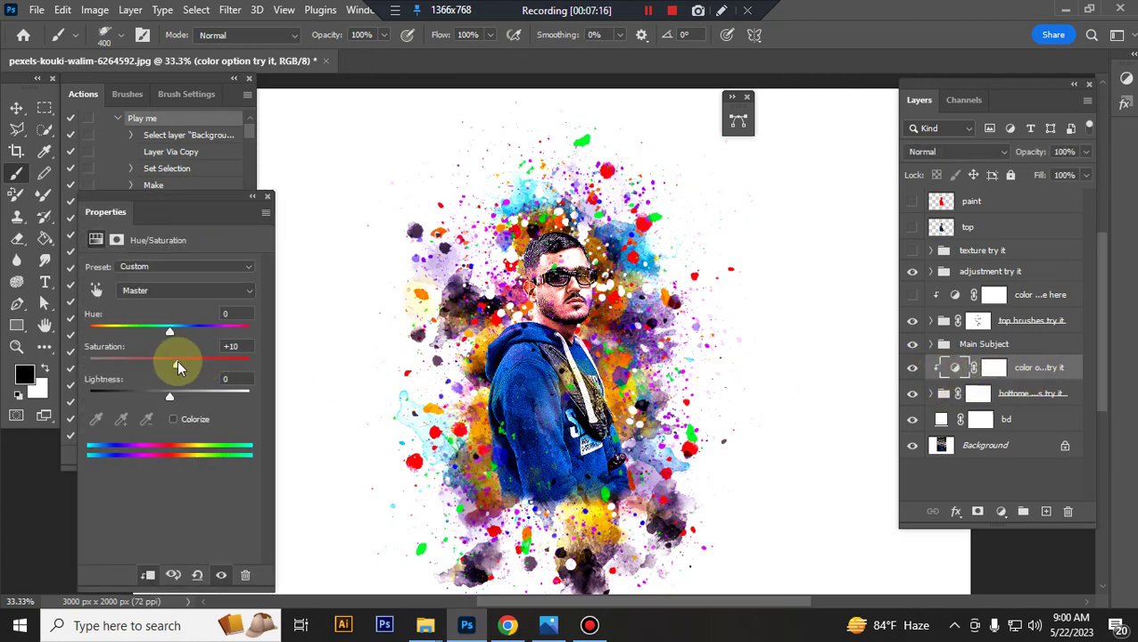
left_click(173, 331)
mouse_move(165, 332)
left_mouse_down()
mouse_move(217, 329)
mouse_move(198, 321)
left_mouse_up()
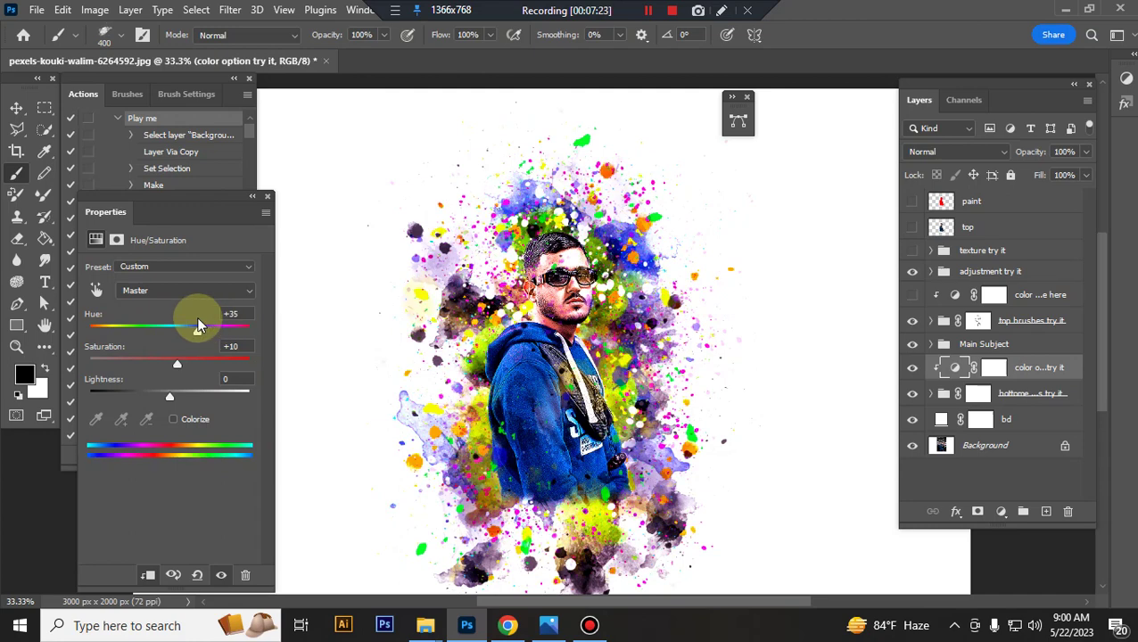
left_click(267, 197)
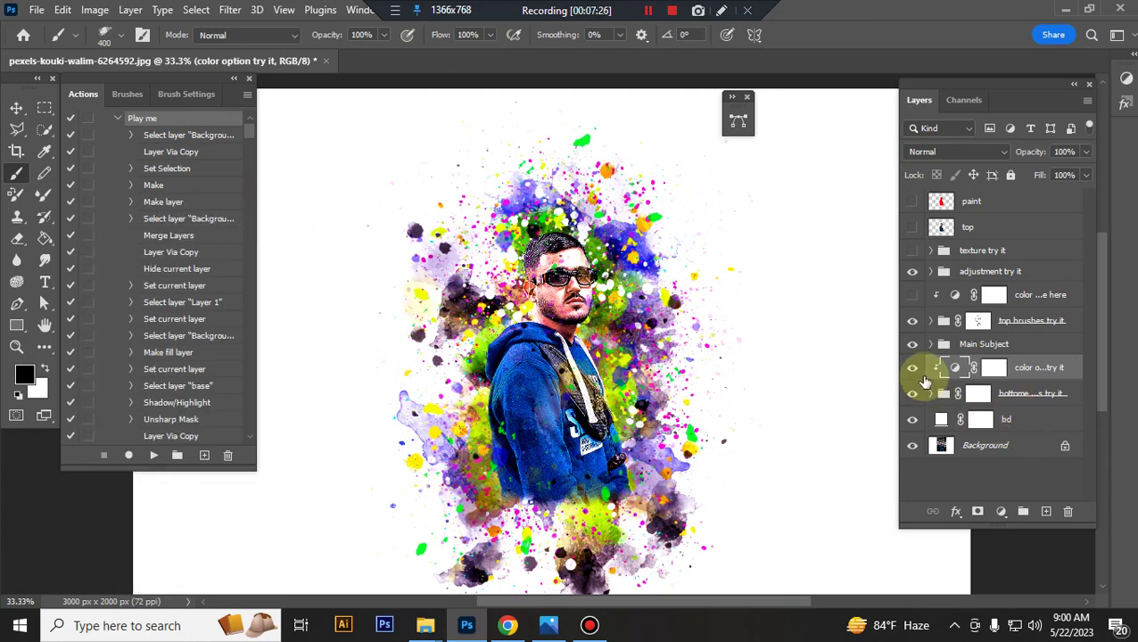
left_click(912, 368)
Expand the bottome brushes try it group and lower bb 12 to 35% opacity.
left_click(1044, 400)
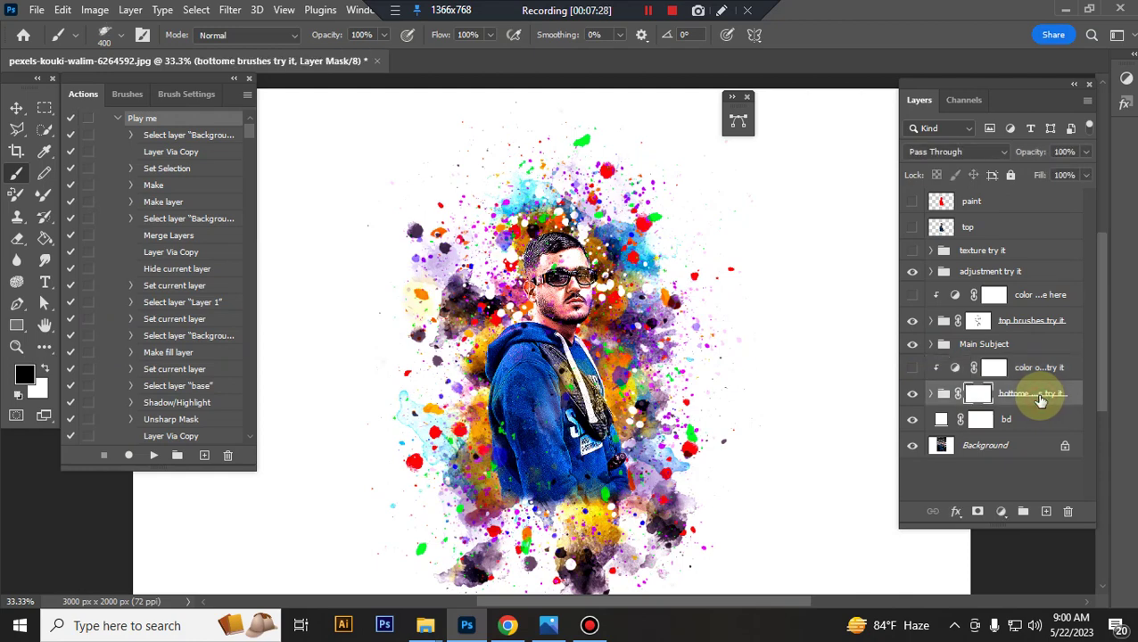
left_click(933, 396)
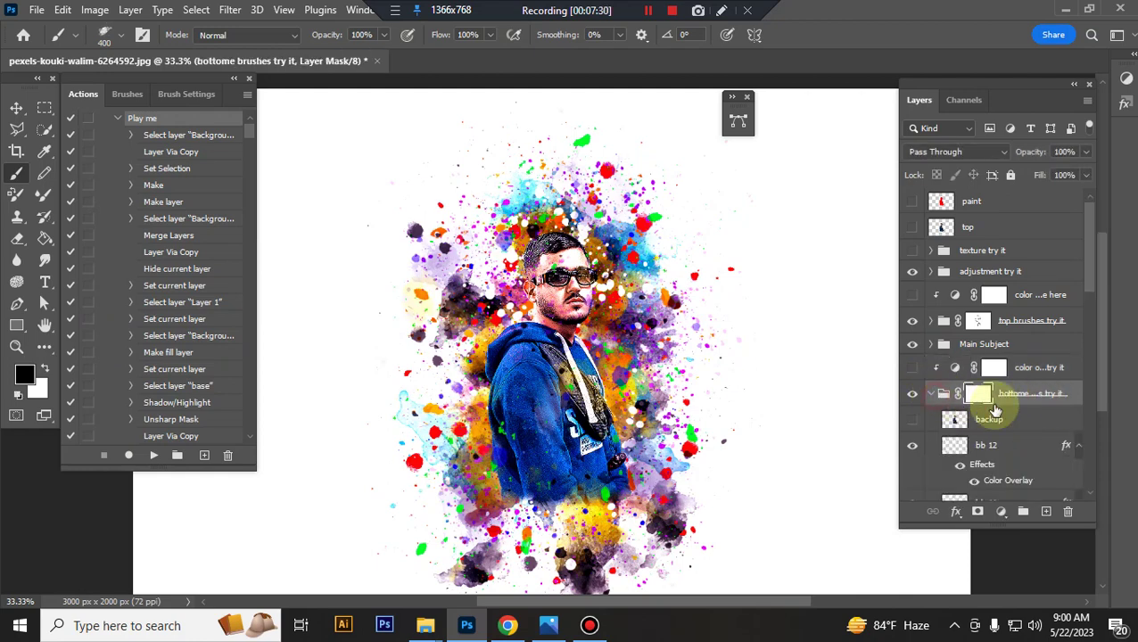
scroll(1026, 406, "down", 2)
scroll(1044, 402, "down", 1)
left_click(1019, 375)
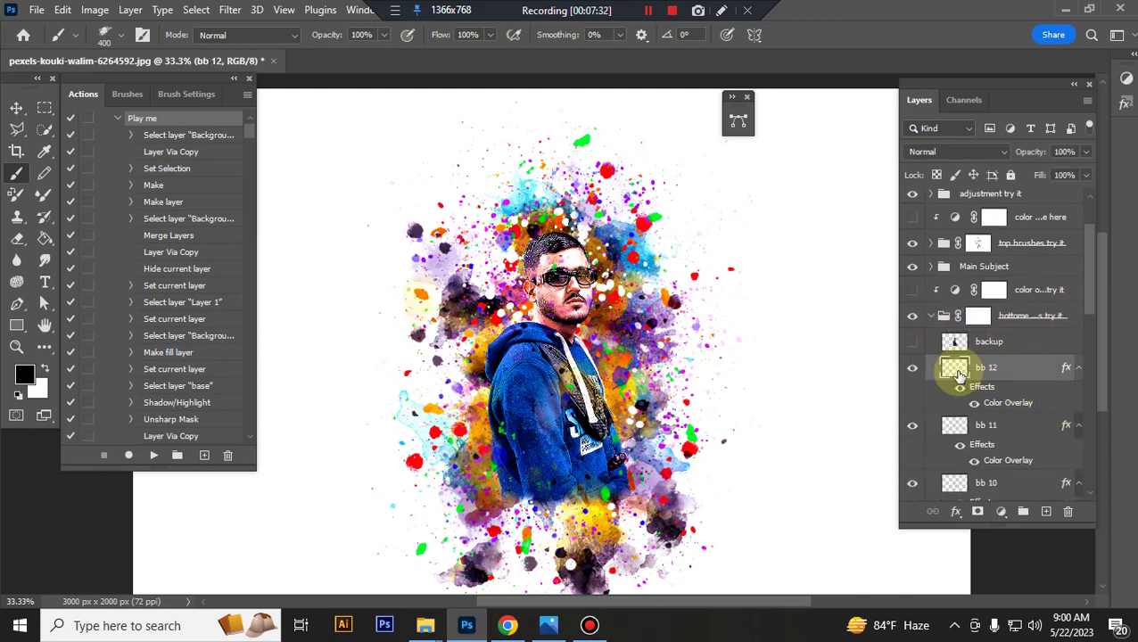
left_click(911, 370)
left_click(911, 370)
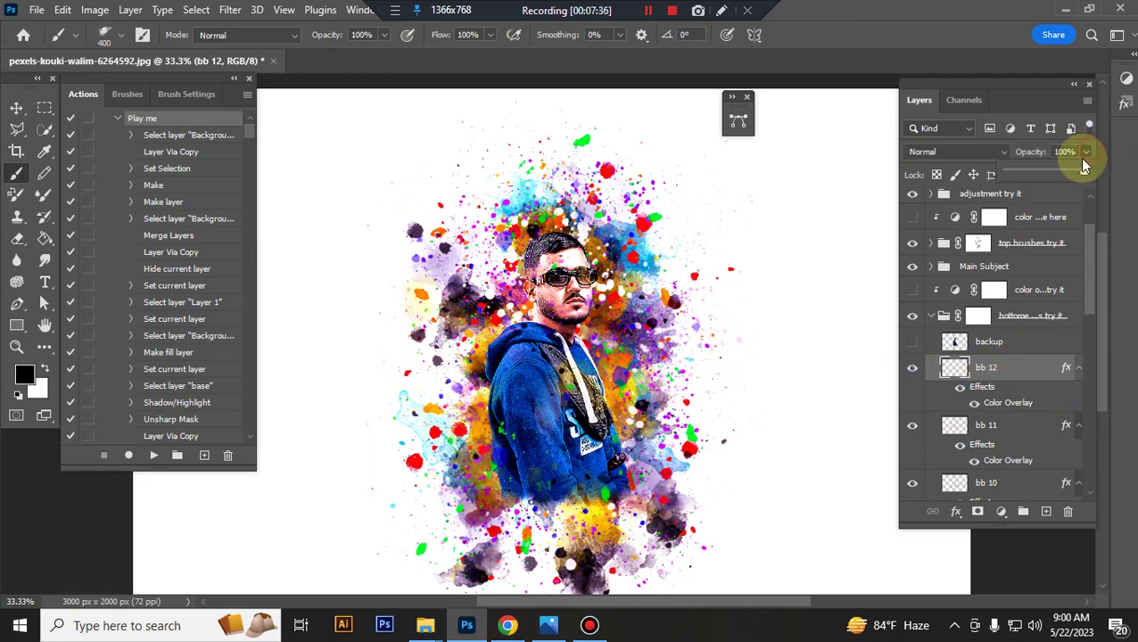
left_click_drag(1027, 172, 1032, 173)
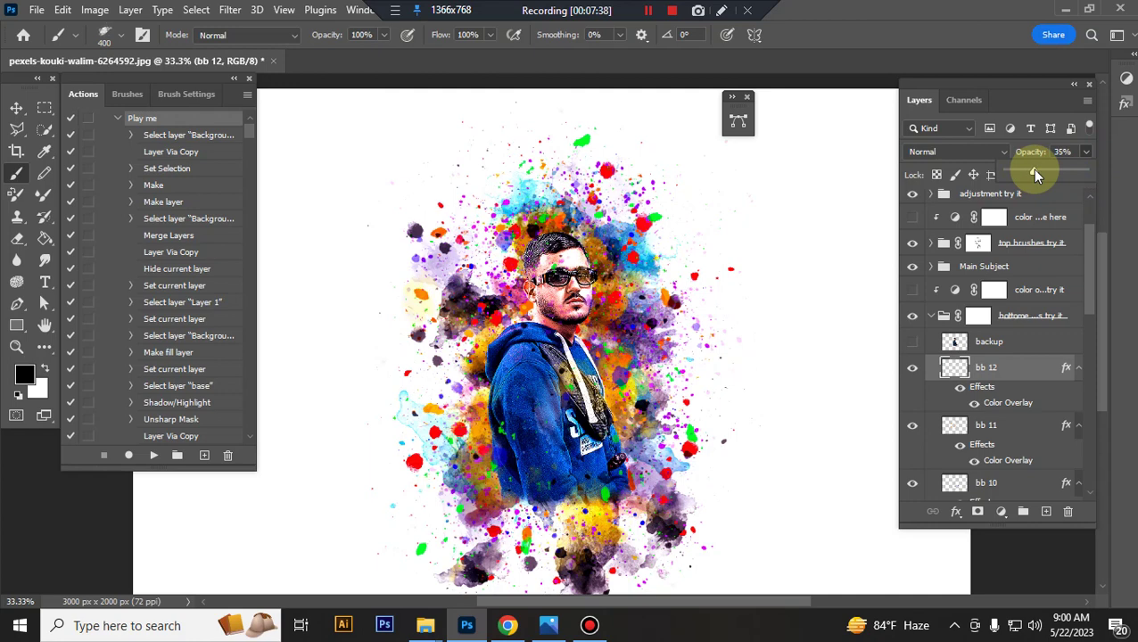
Enlarge the bb 11 splatter and set its opacity to 60%.
left_click(1000, 425)
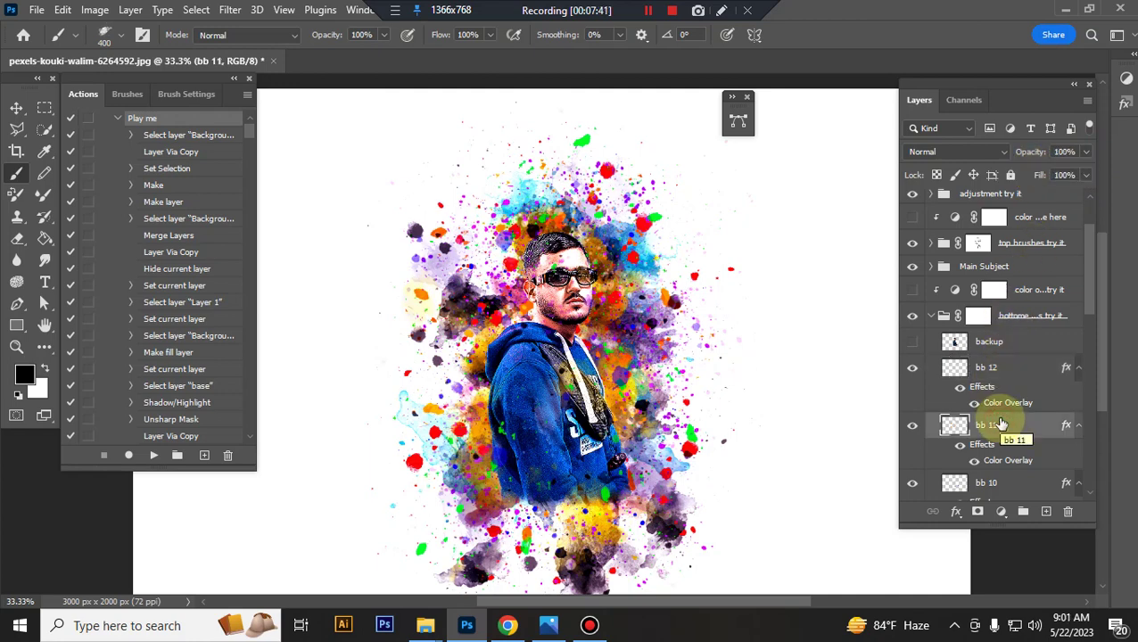
key("ctrl+t")
left_click_drag(724, 154, 762, 140)
key("Return")
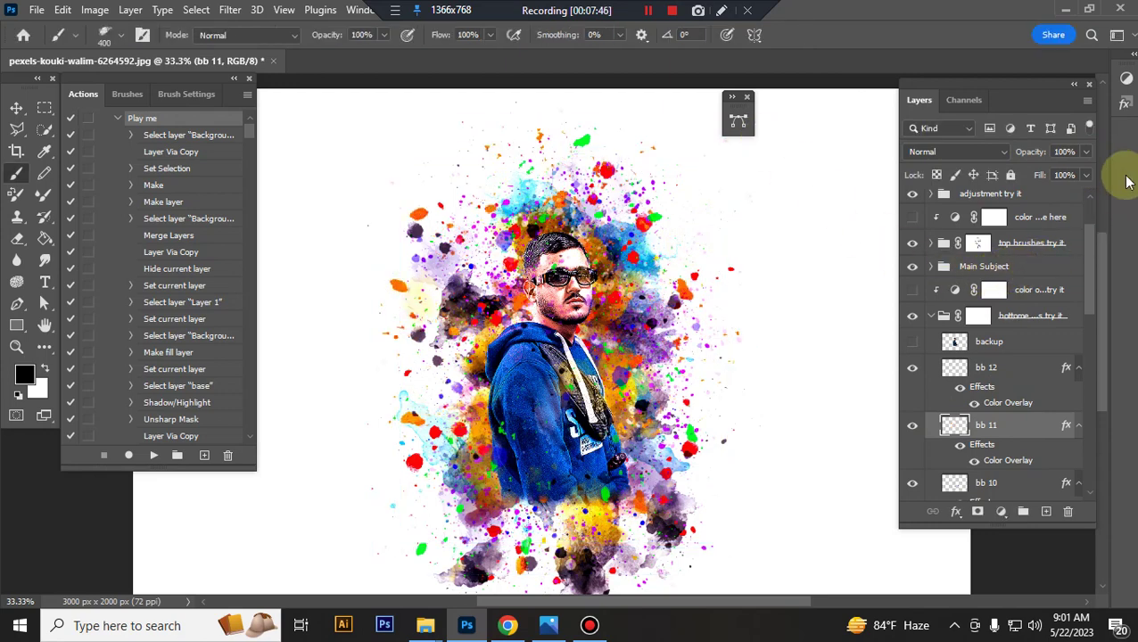
left_click(1087, 150)
left_click(1054, 172)
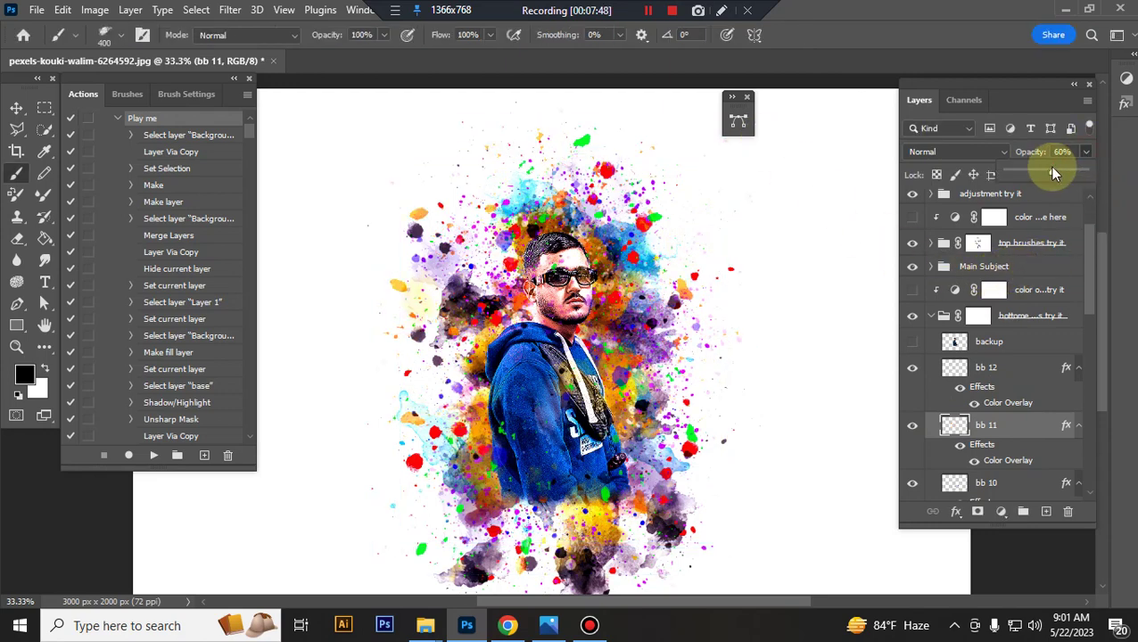
scroll(1009, 409, "down", 1)
scroll(1009, 409, "down", 3)
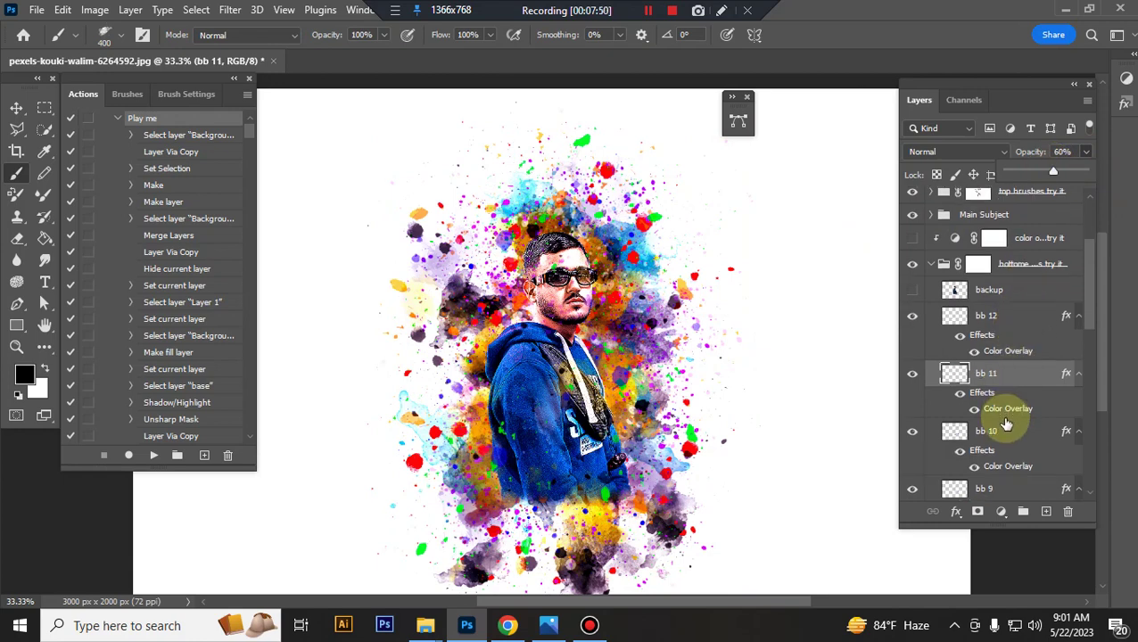
Enlarge bb 10 to about 110% and lower its opacity.
left_click(1014, 386)
key("ctrl+t")
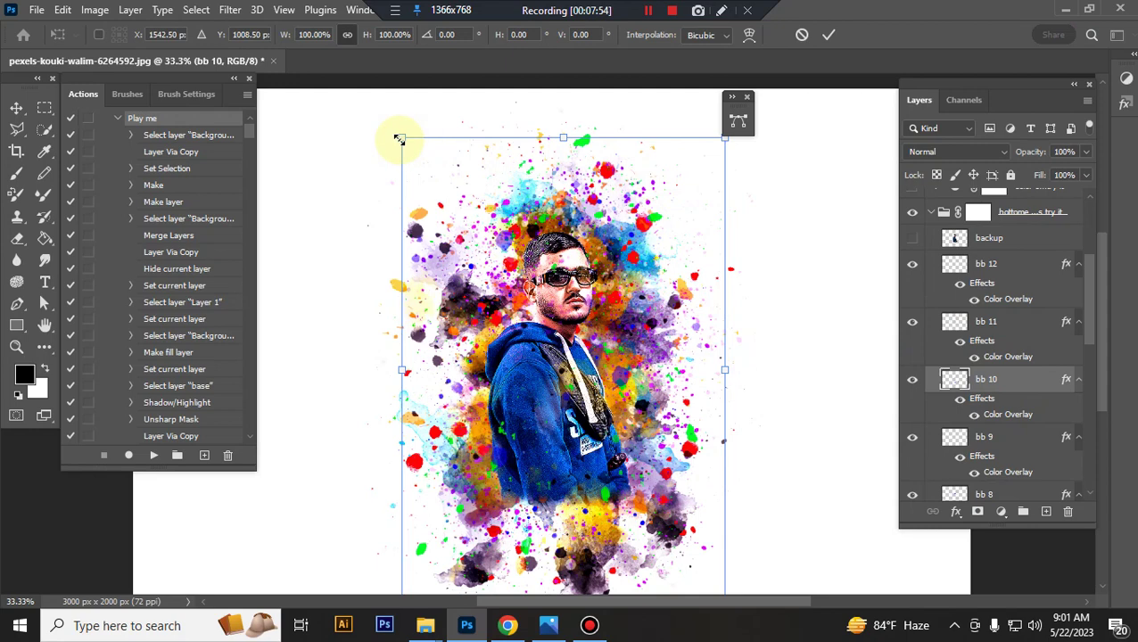
left_click_drag(398, 139, 387, 114)
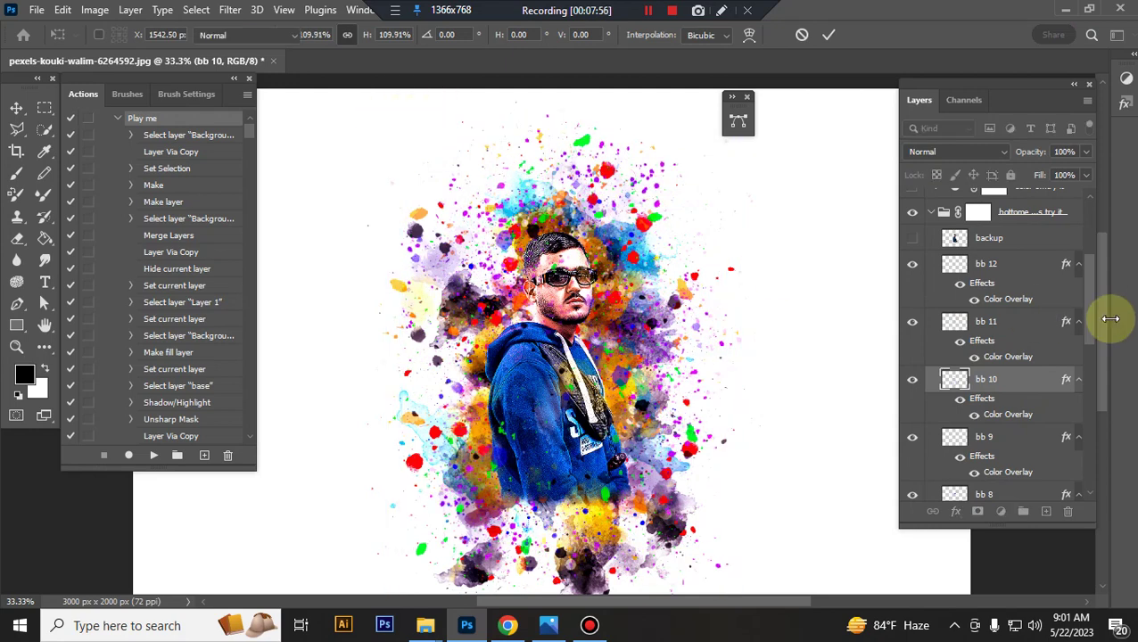
key("Return")
left_click(1087, 152)
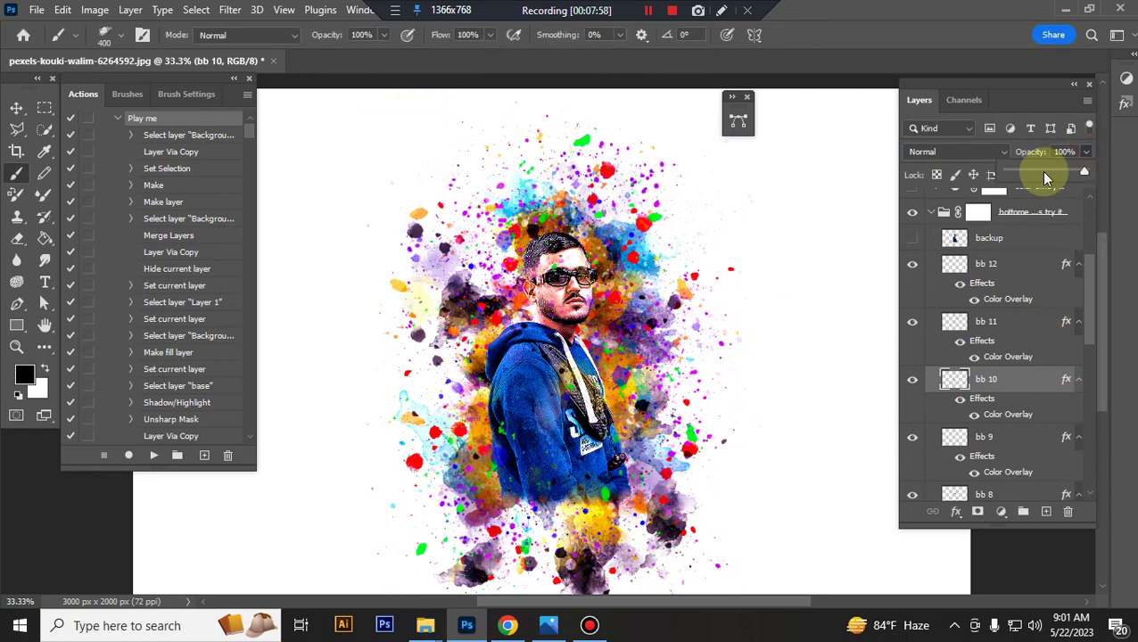
scroll(998, 308, "down", 2)
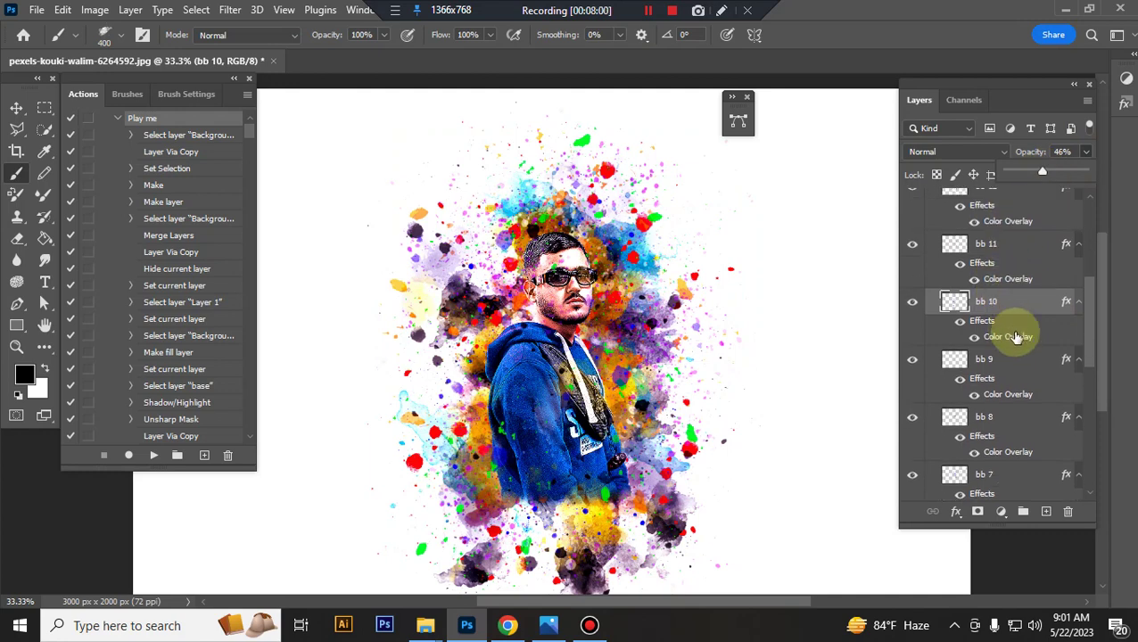
scroll(1011, 314, "down", 1)
Enlarge bb 9 to about 107% and bb 8 to about 114%.
left_click(1016, 336)
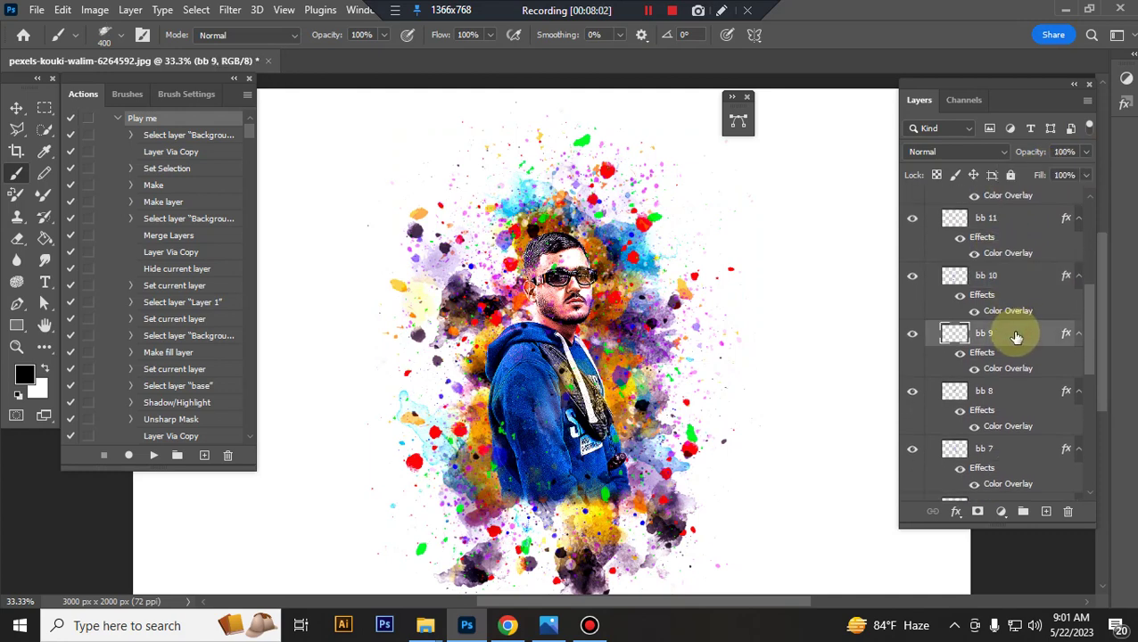
key("ctrl+t")
left_click_drag(363, 159, 341, 125)
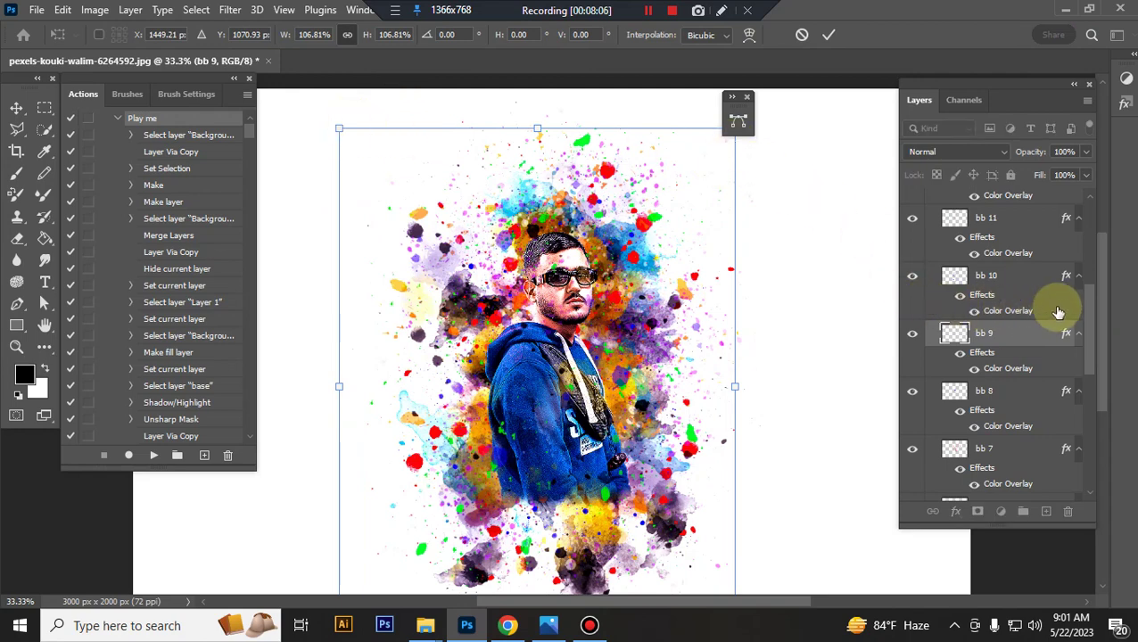
key("Return")
key("b")
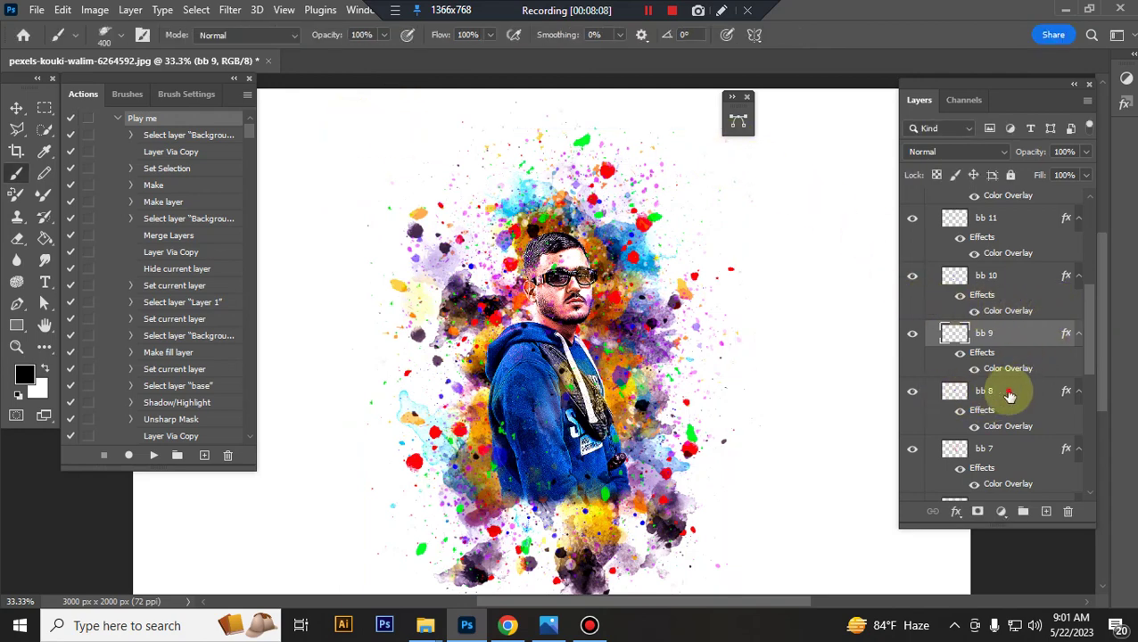
left_click(1010, 395)
key("ctrl+t")
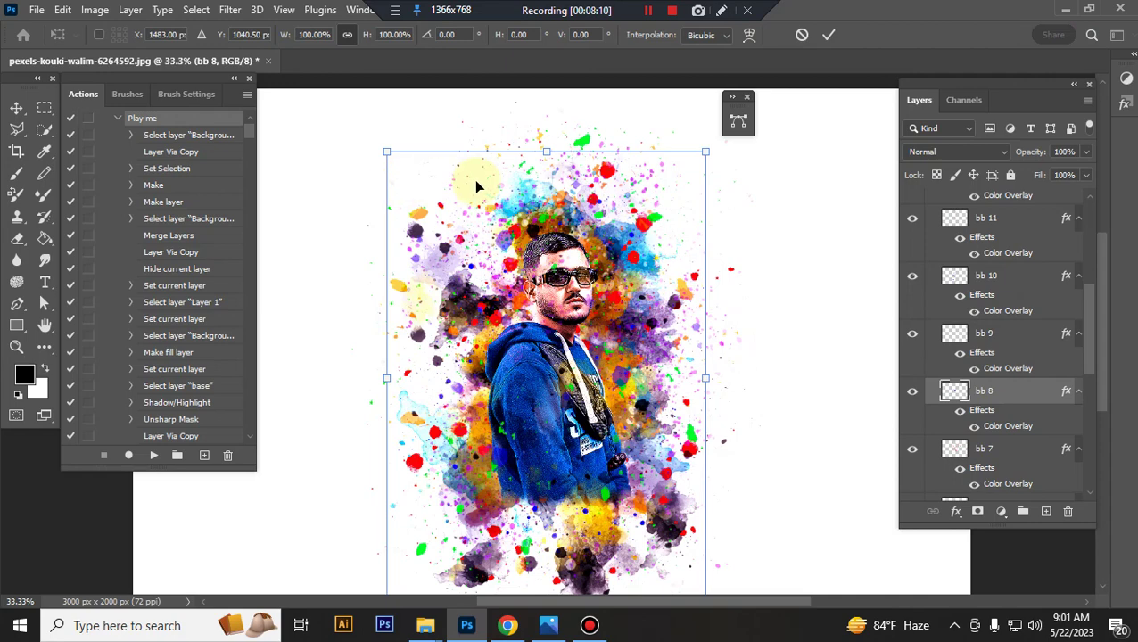
left_click_drag(707, 151, 737, 117)
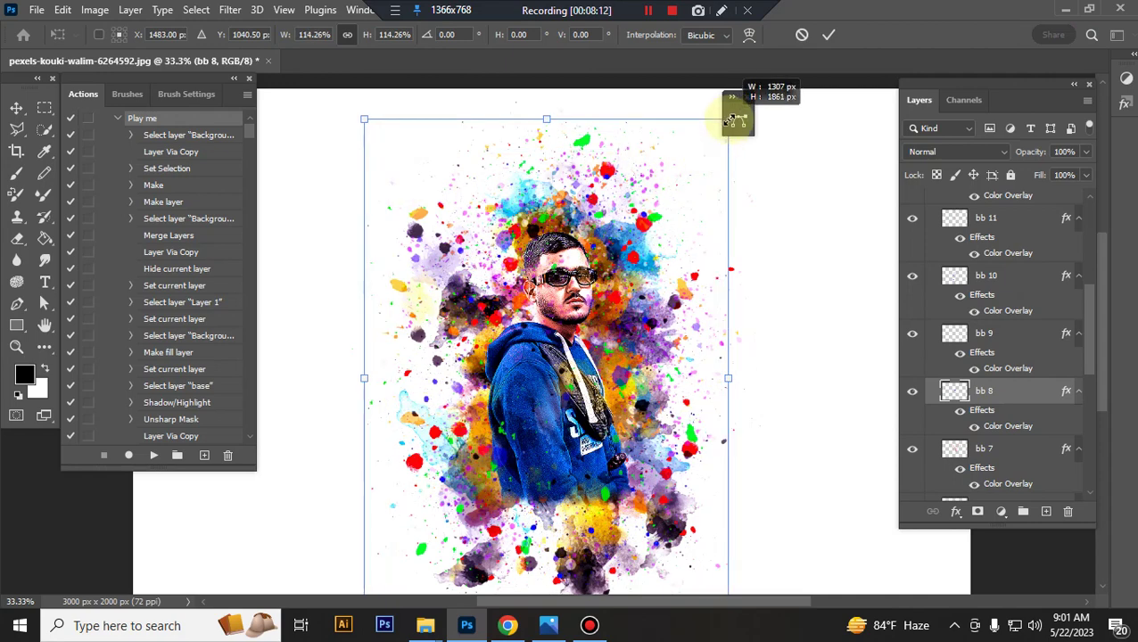
key("Return")
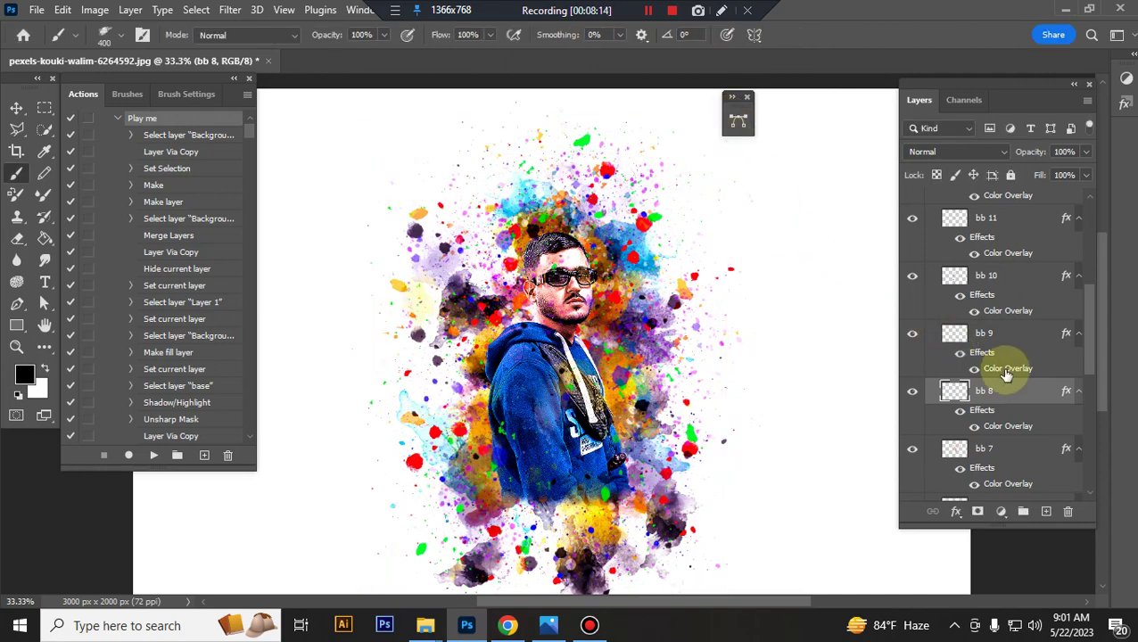
scroll(1008, 375, "down", 2)
Enlarge bb 7 to about 109% and lower its opacity to 52%.
left_click(1014, 377)
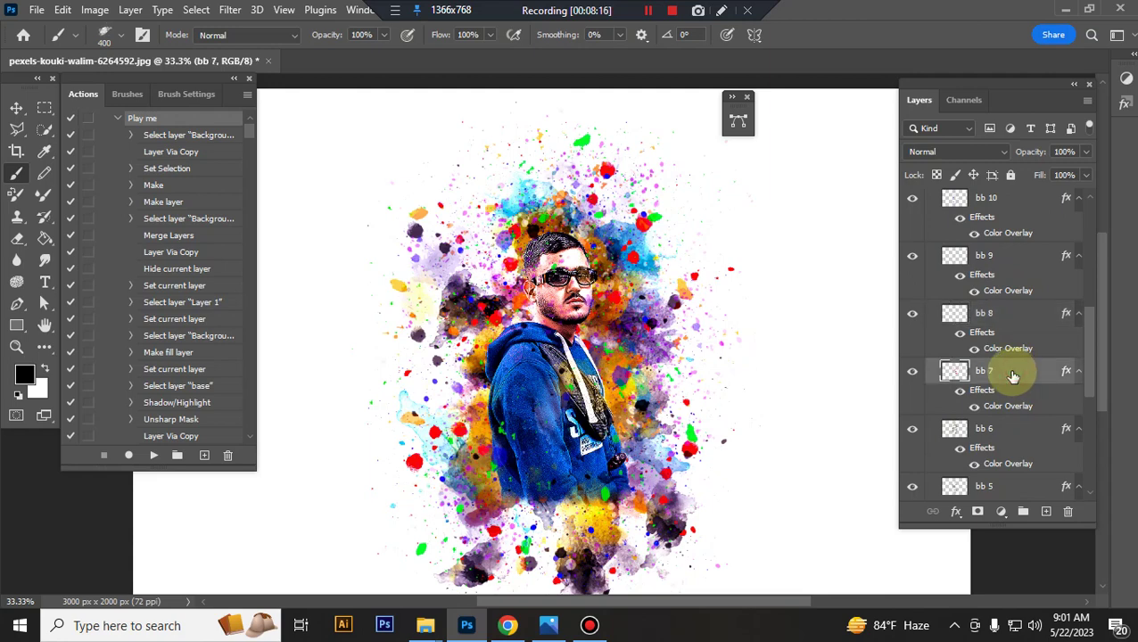
key("ctrl+t")
left_click_drag(360, 119, 351, 95)
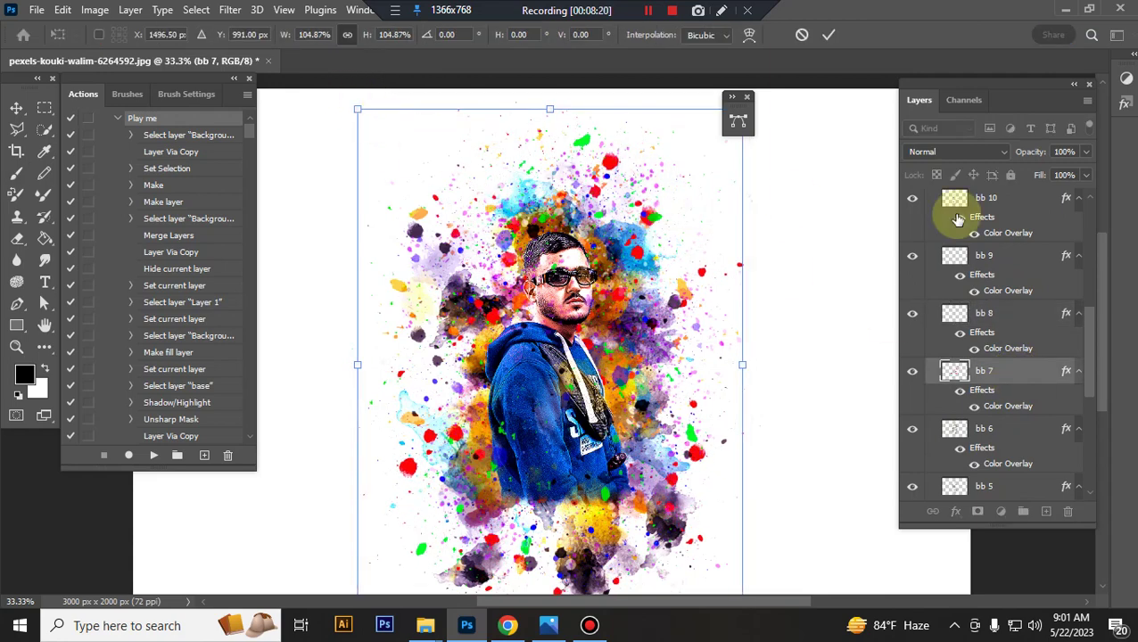
key("Return")
key("b")
left_click(1085, 151)
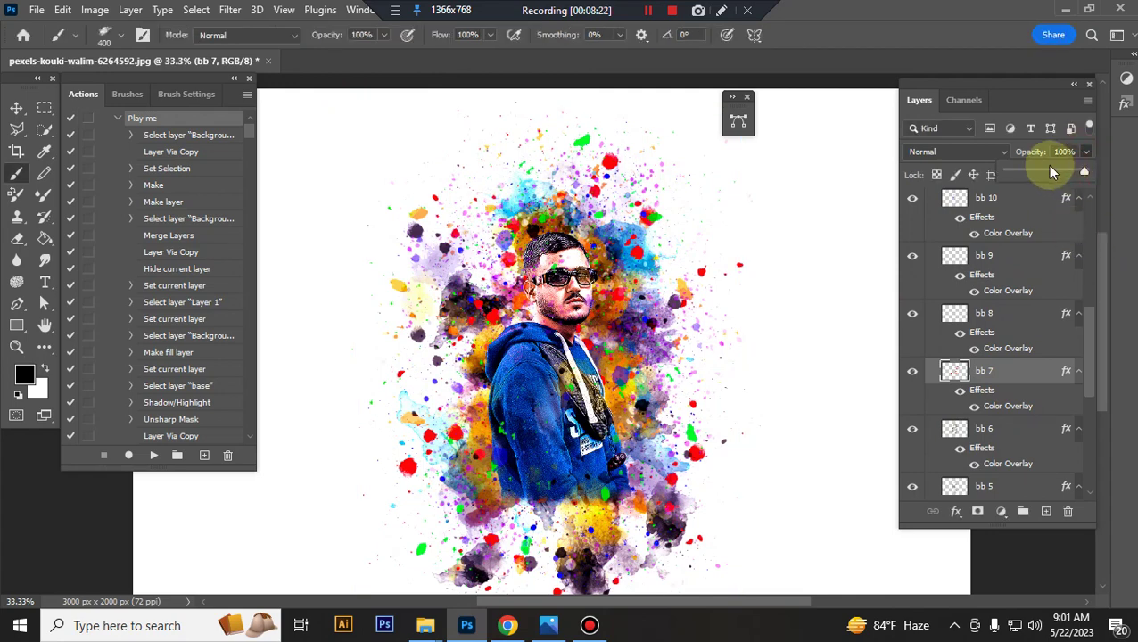
left_click_drag(1051, 172, 1047, 173)
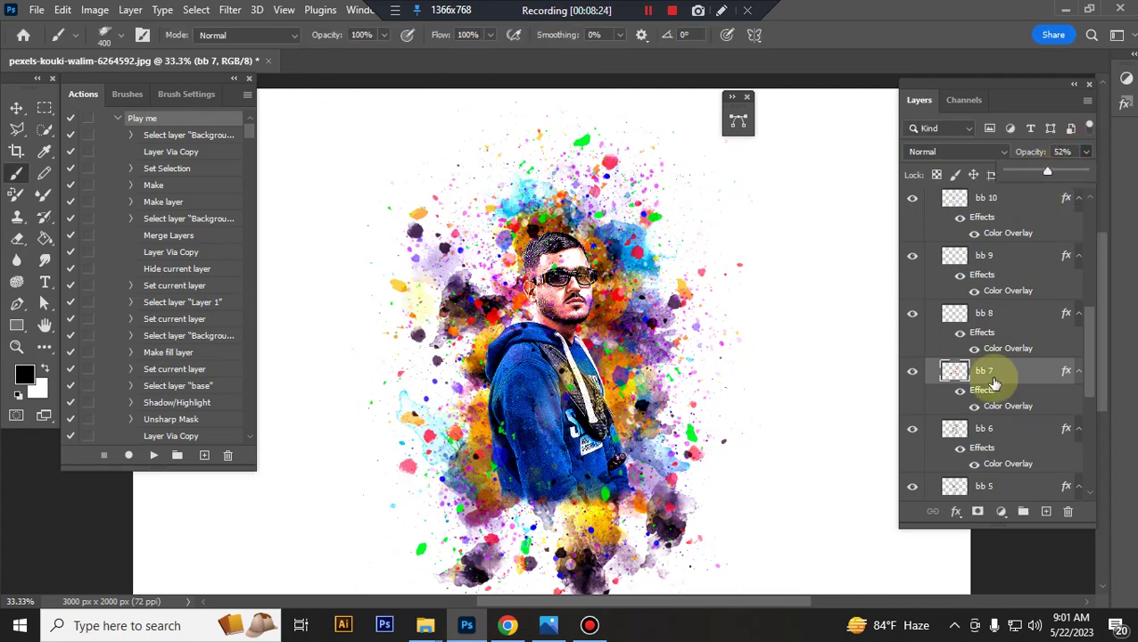
Enlarge bb 6 to about 109% and fade it to about half opacity.
left_click(1005, 432)
key("ctrl+t")
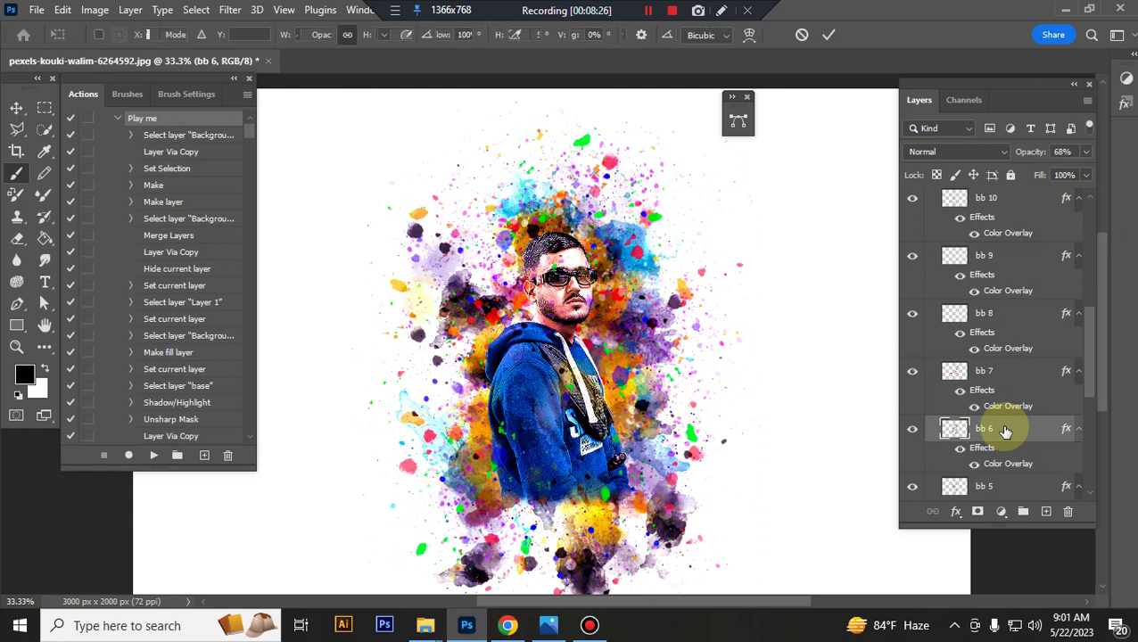
left_click_drag(719, 162, 747, 124)
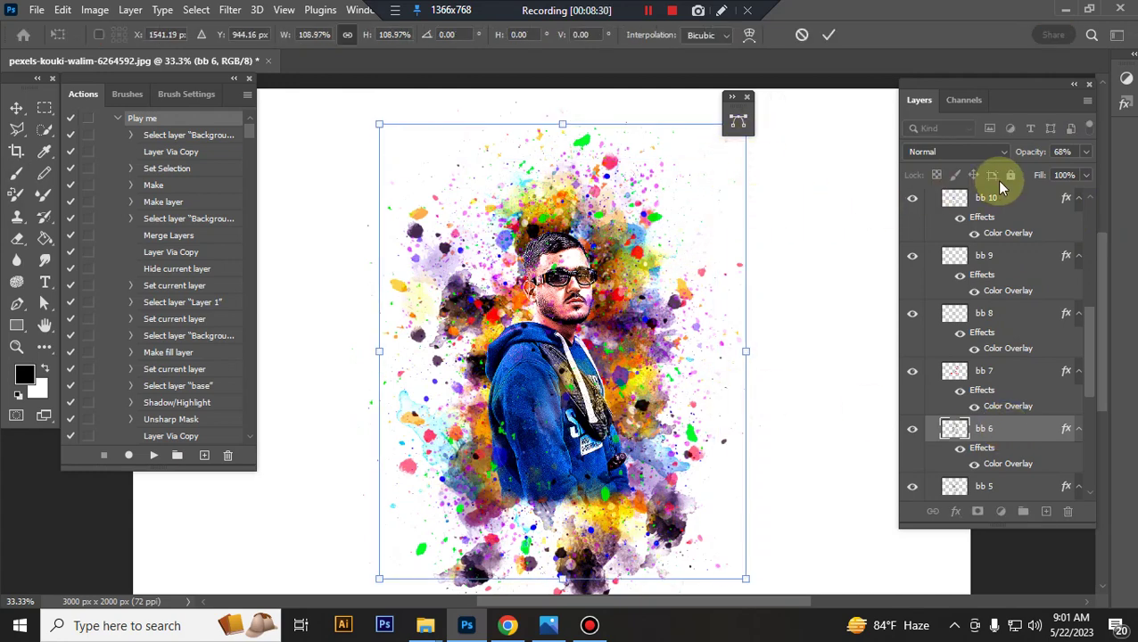
key("Return")
left_click_drag(1055, 173, 1052, 173)
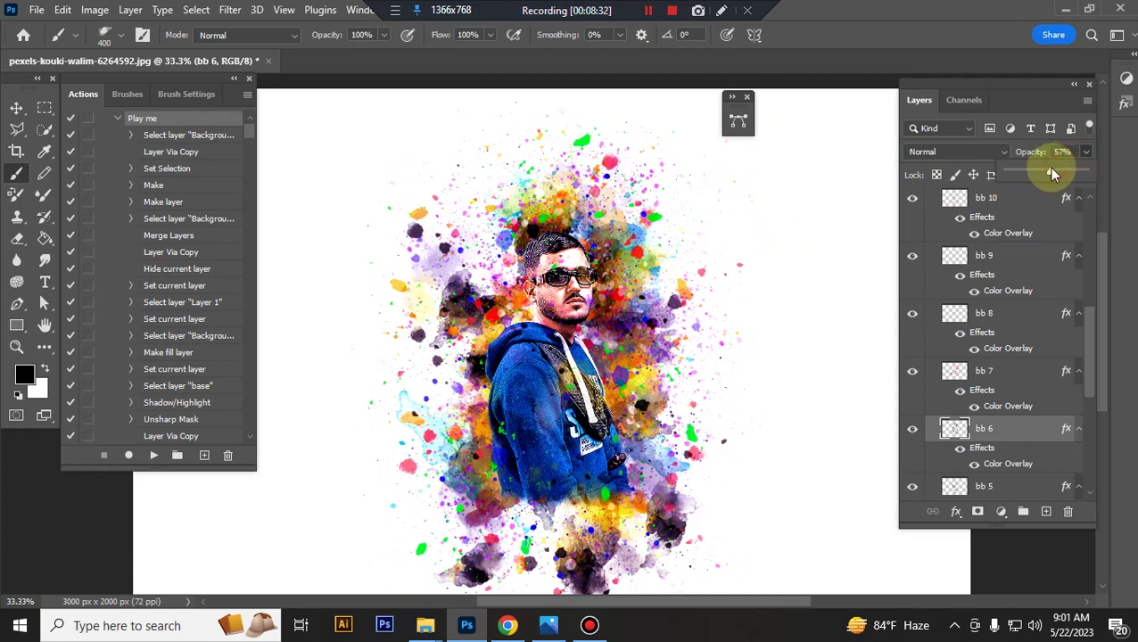
scroll(1011, 392, "down", 2)
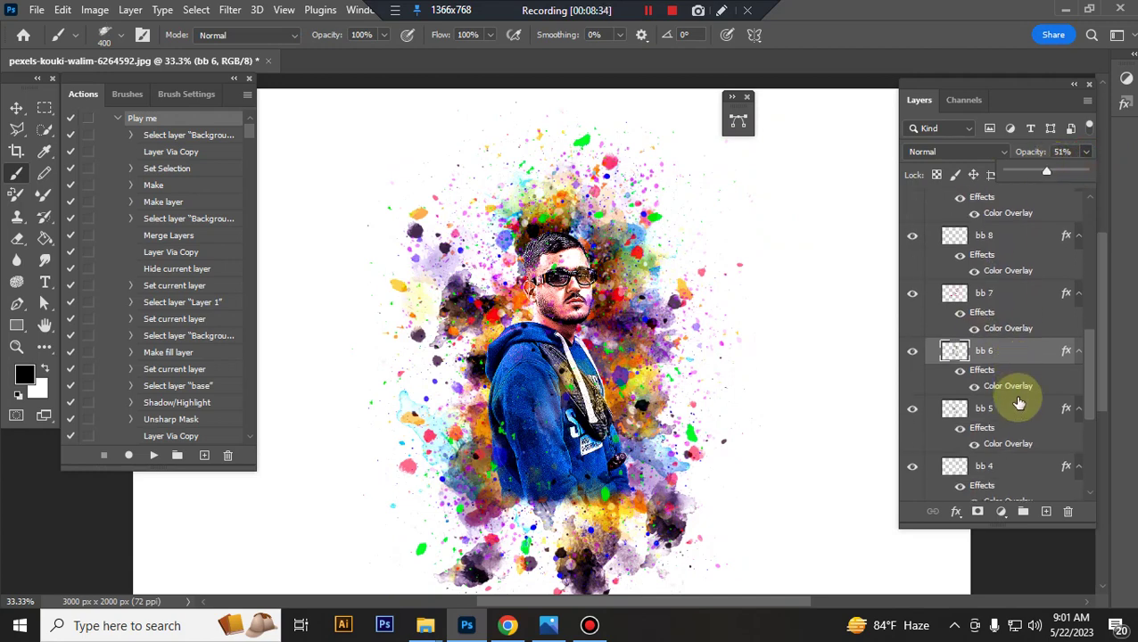
Enlarge bb 5 toward the upper right and upper left, and set it to about 50% opacity.
left_click(1018, 418)
key("ctrl+t")
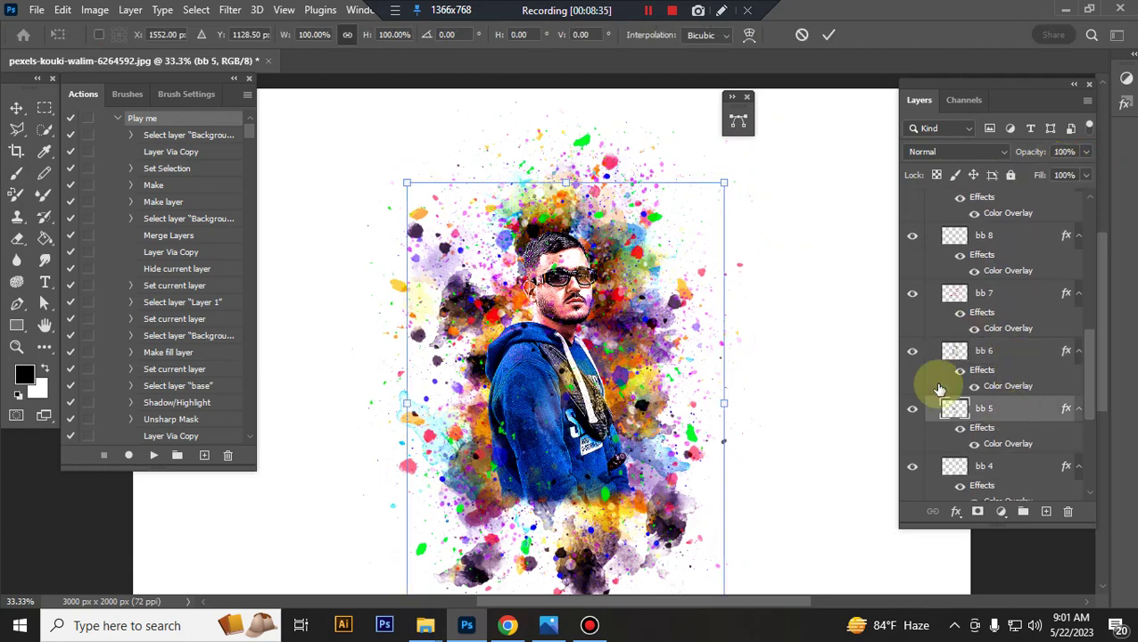
left_click_drag(715, 182, 751, 166)
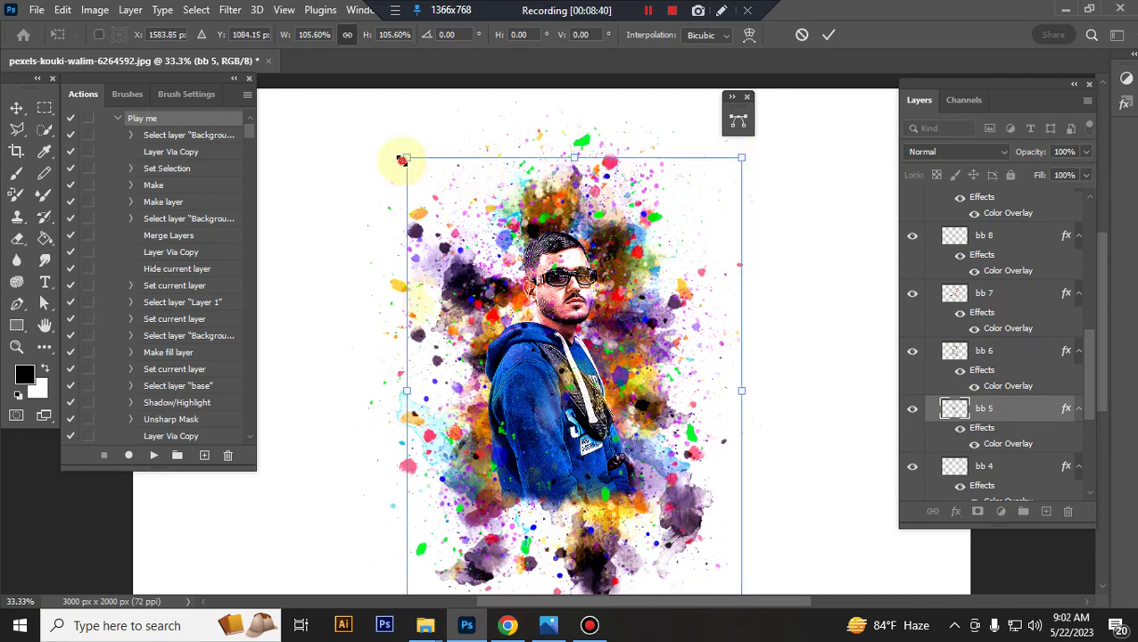
left_click_drag(402, 160, 395, 143)
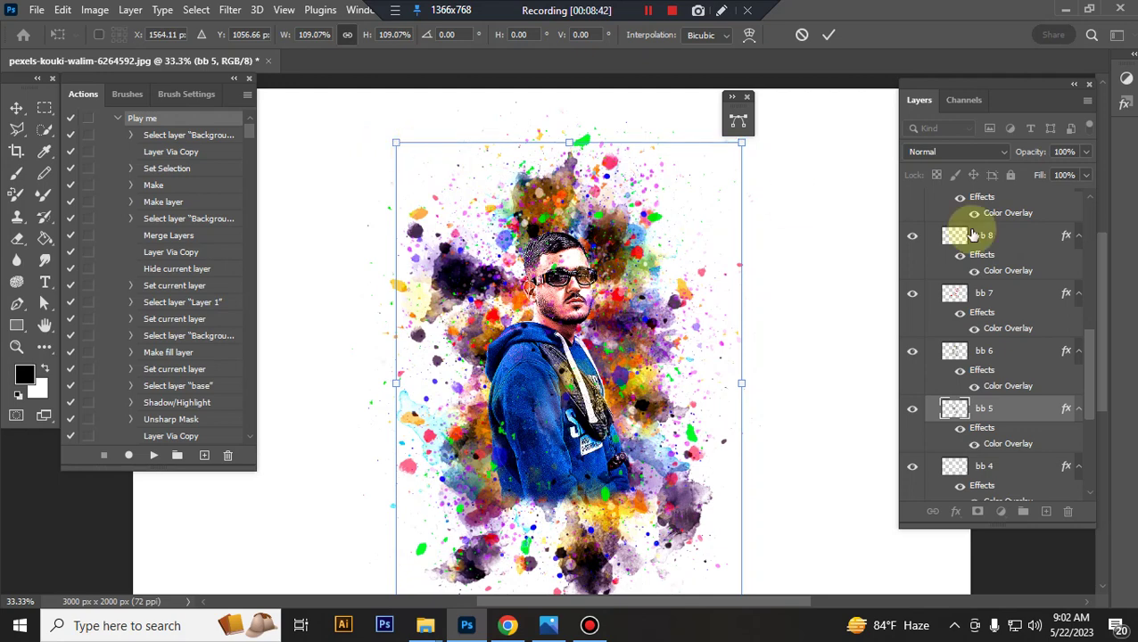
key("Return")
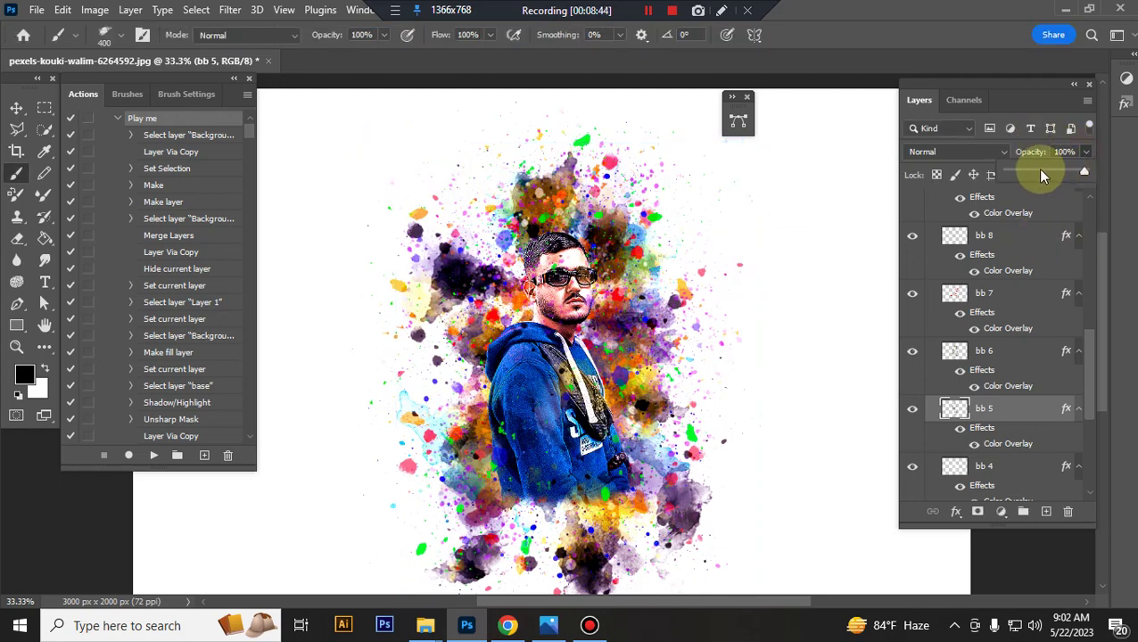
left_click(1042, 173)
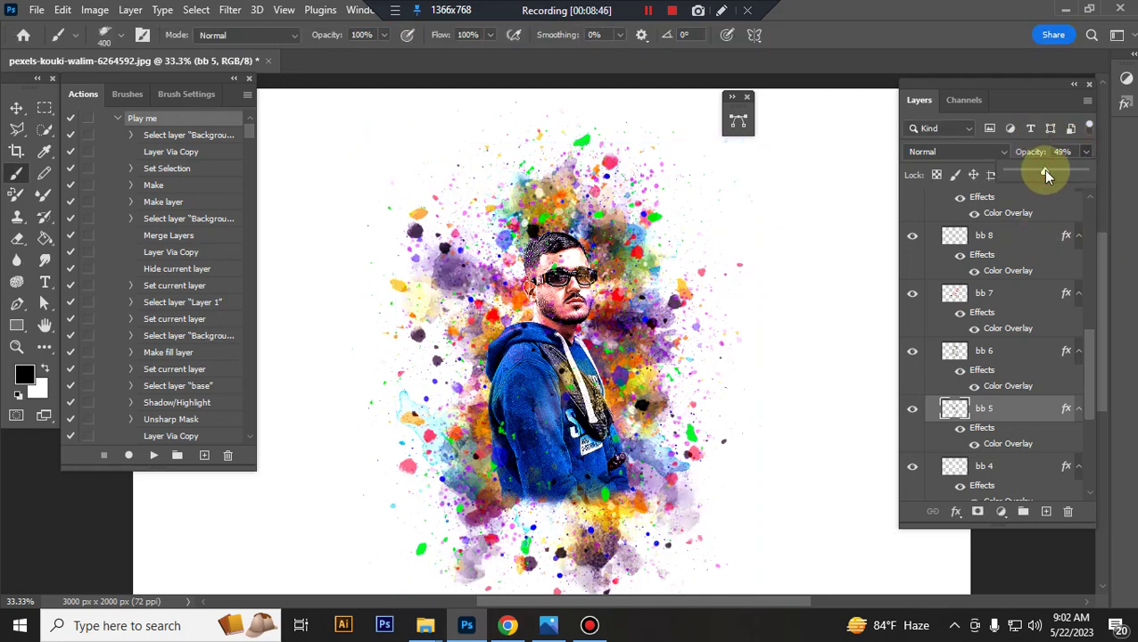
scroll(1002, 407, "down", 1)
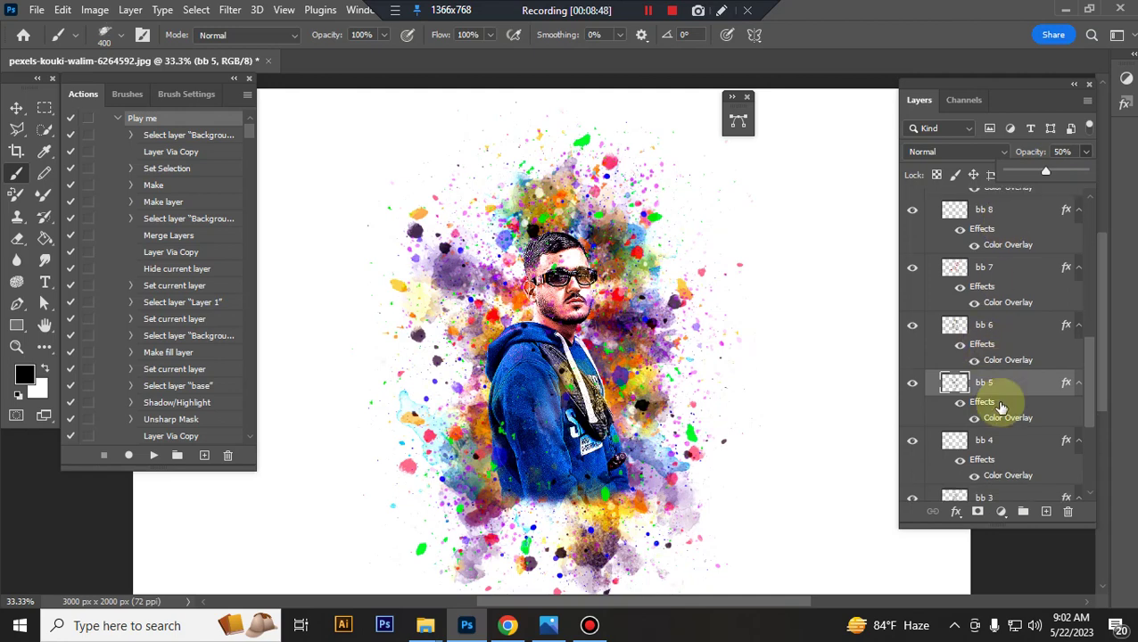
Stretch the bb 4 splatter to about 124% toward the upper right, lower right and lower left.
left_click(1008, 441)
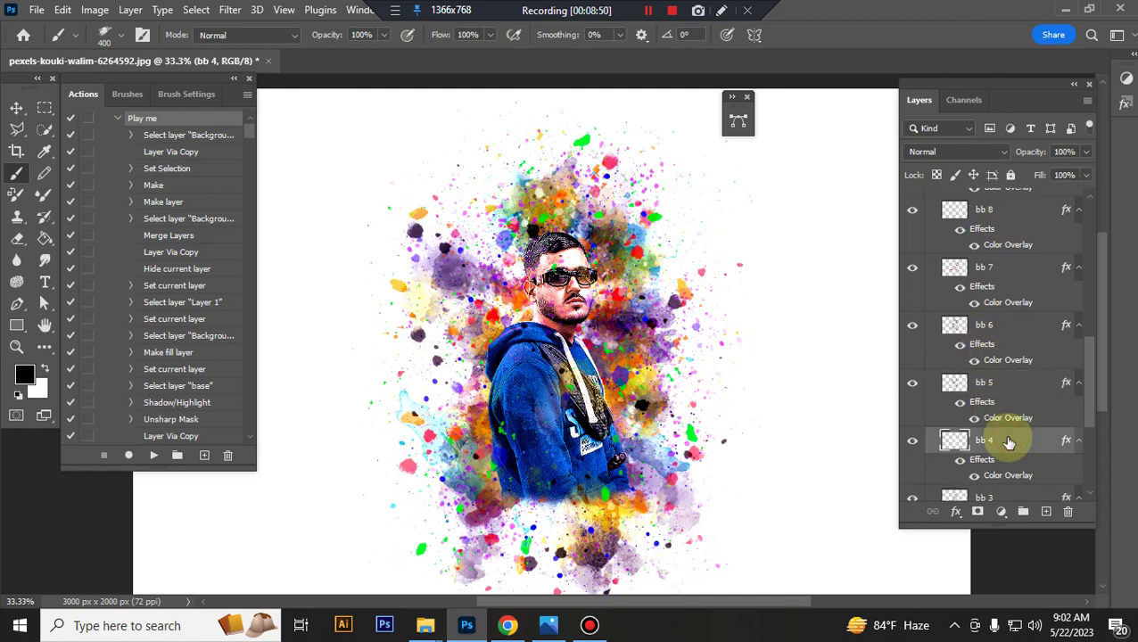
key("ctrl+t")
left_click_drag(654, 192, 745, 165)
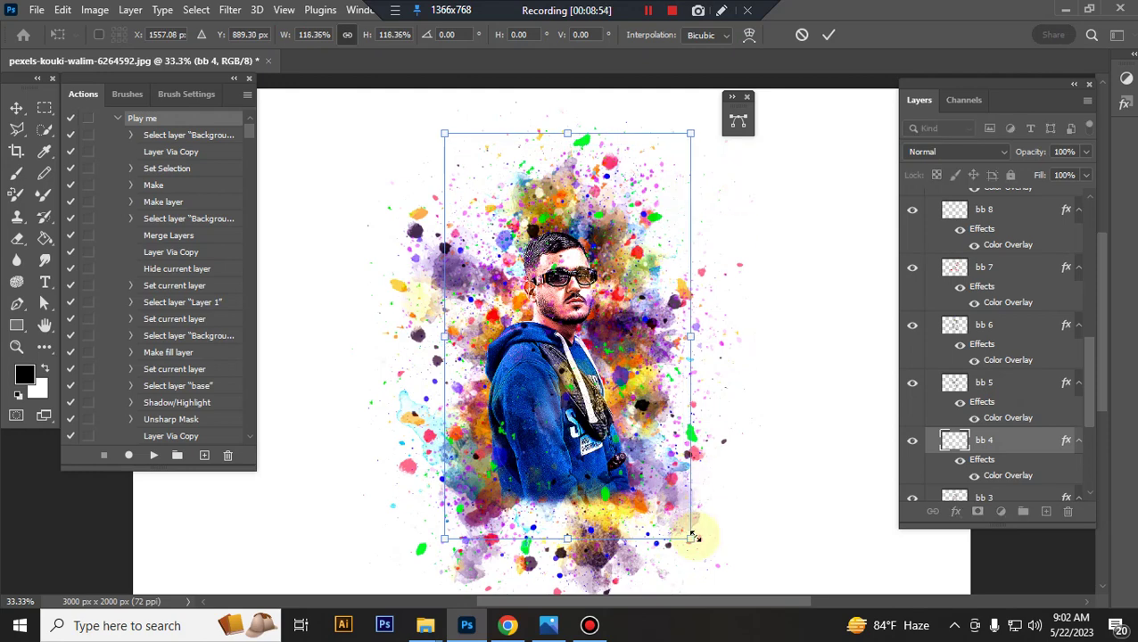
left_click_drag(693, 537, 703, 556)
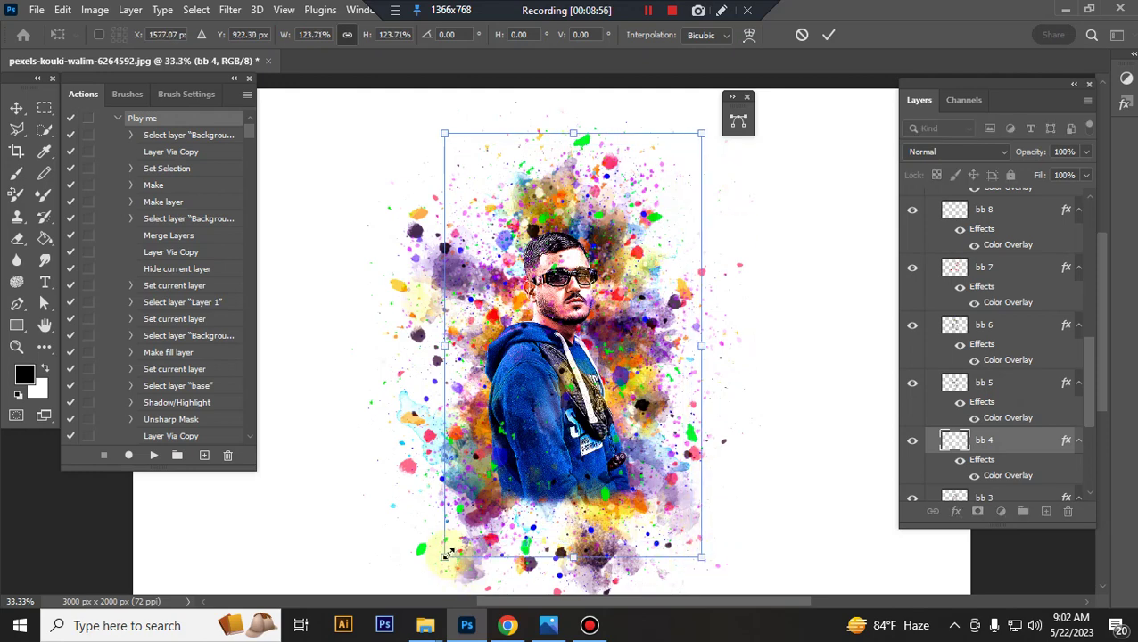
left_click_drag(447, 554, 437, 579)
key("b")
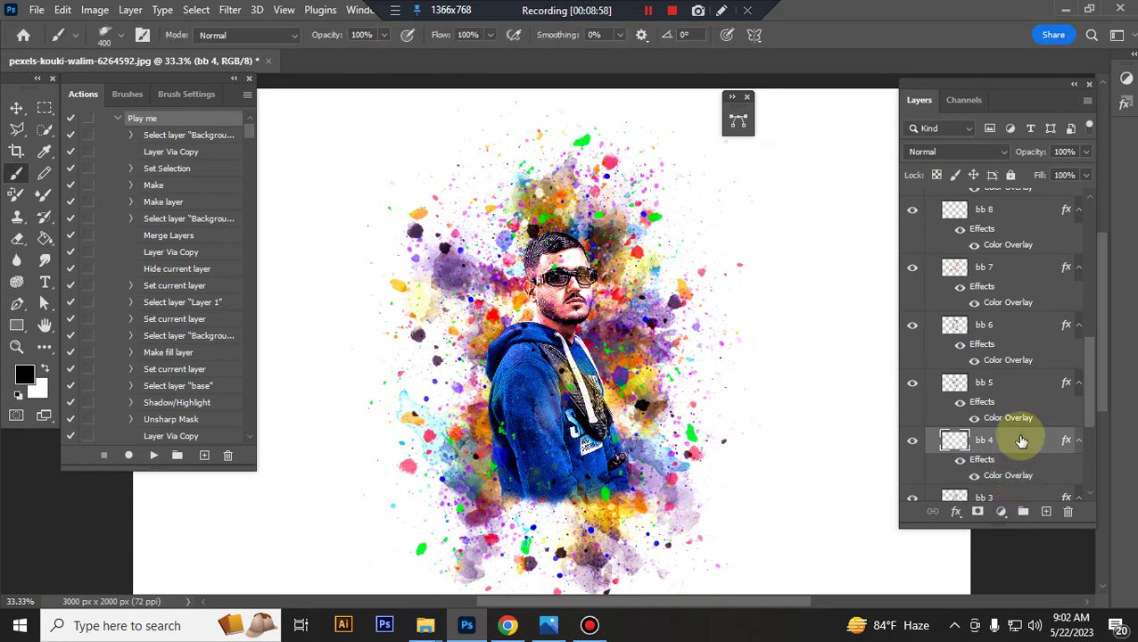
scroll(1021, 441, "down", 3)
Enlarge the bb 3 splatter to about 110%.
left_click(1015, 375)
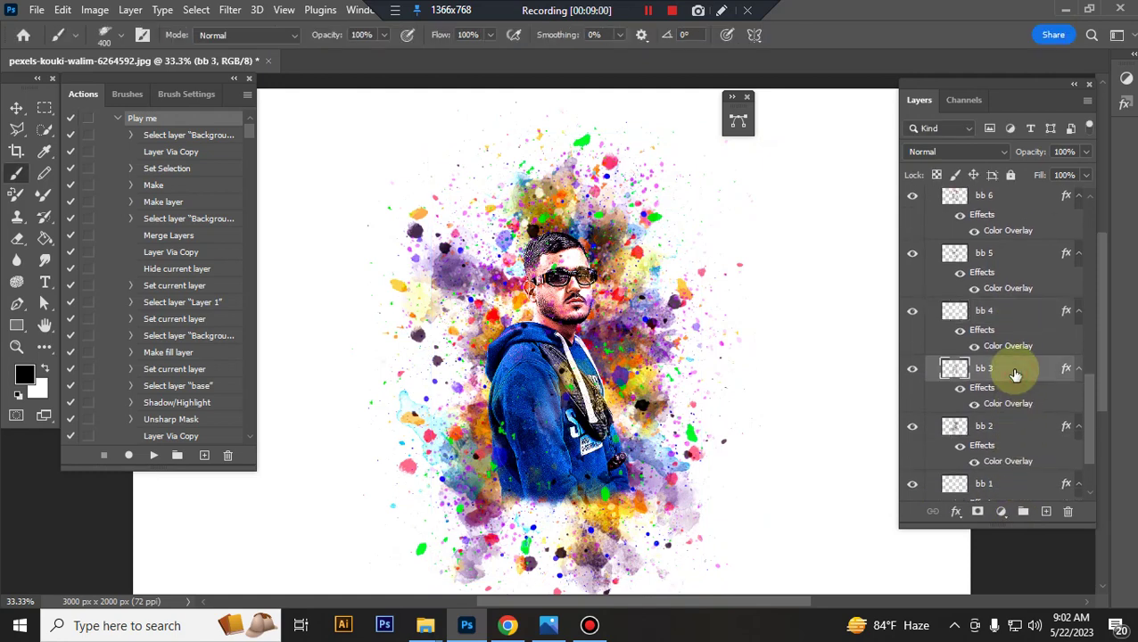
key("ctrl+t")
left_click_drag(712, 176, 748, 131)
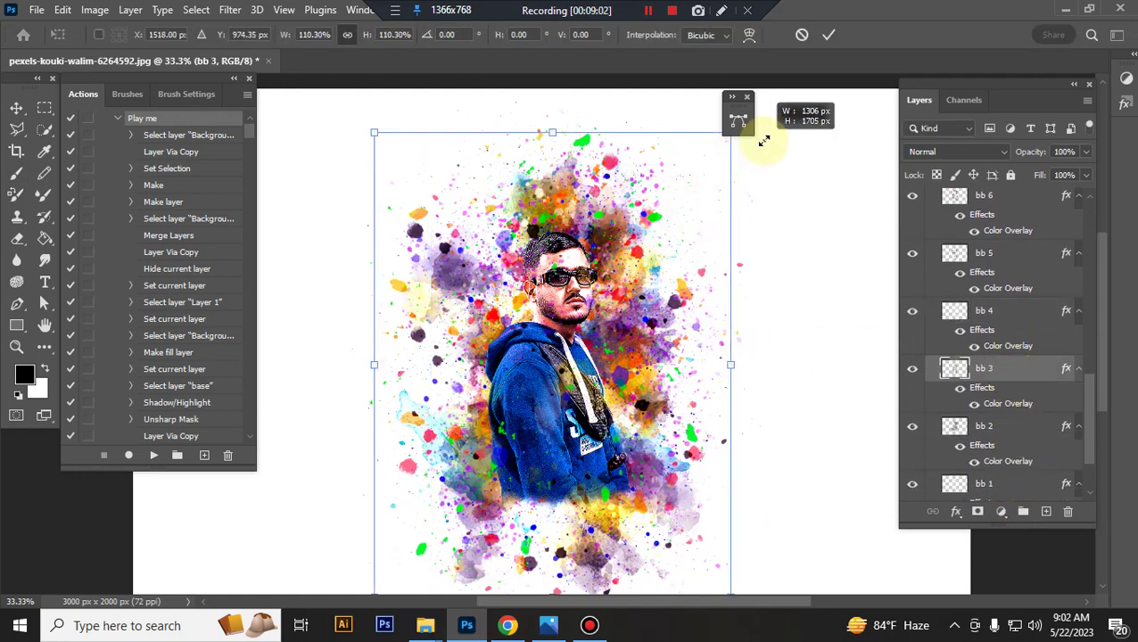
key("Return")
key("b")
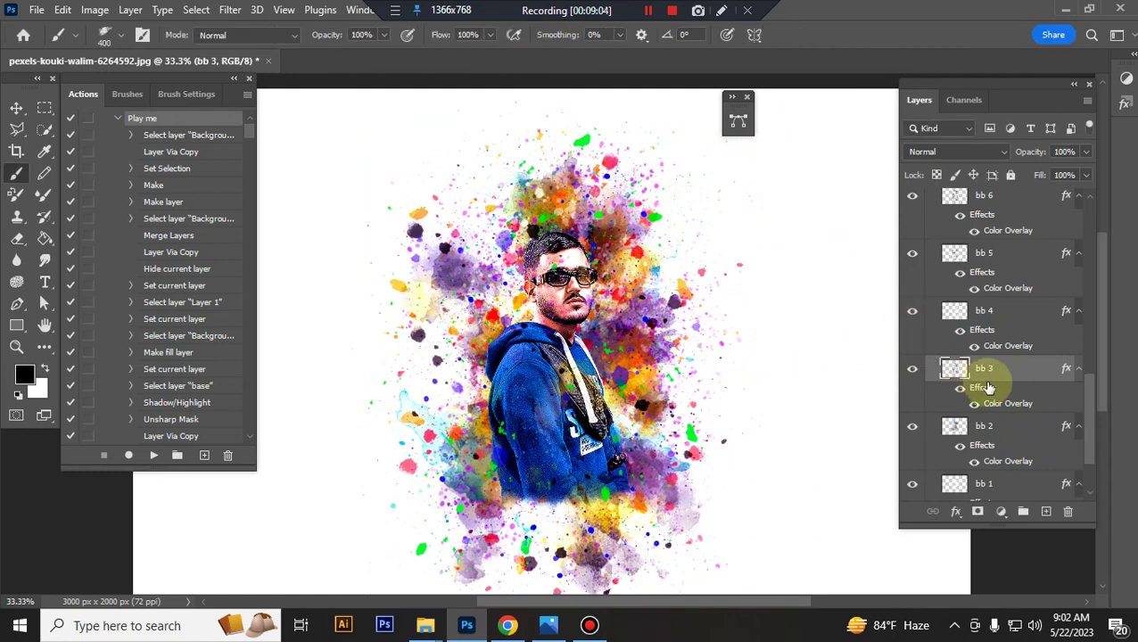
scroll(993, 405, "down", 1)
Enlarge bb 2 to about 105% and bb 1 to about 112%.
left_click(1005, 391)
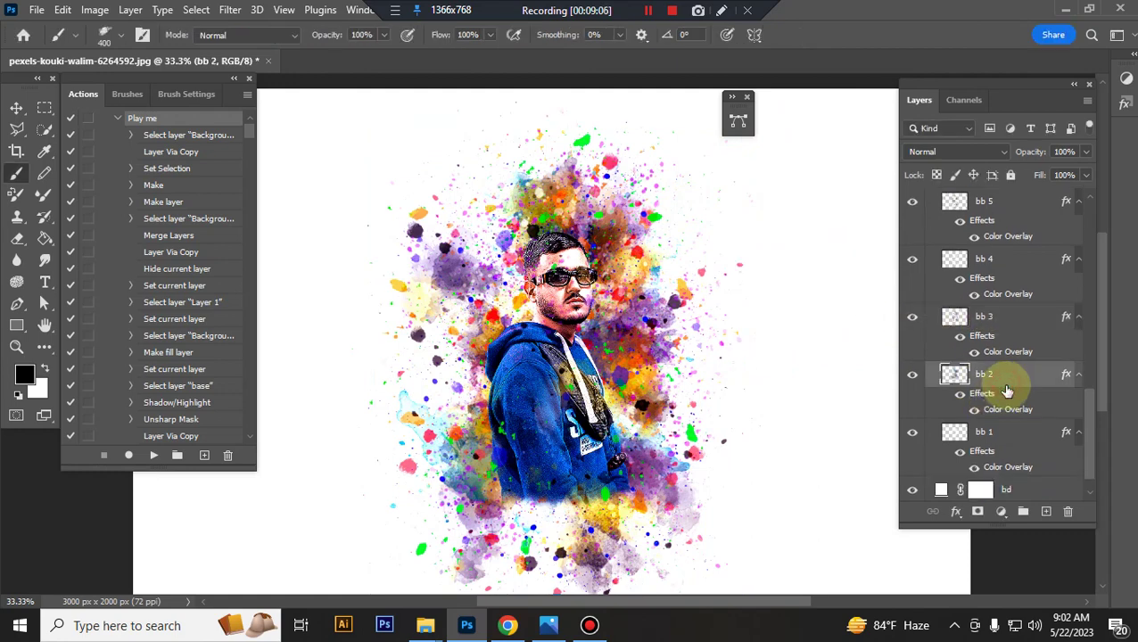
key("ctrl+t")
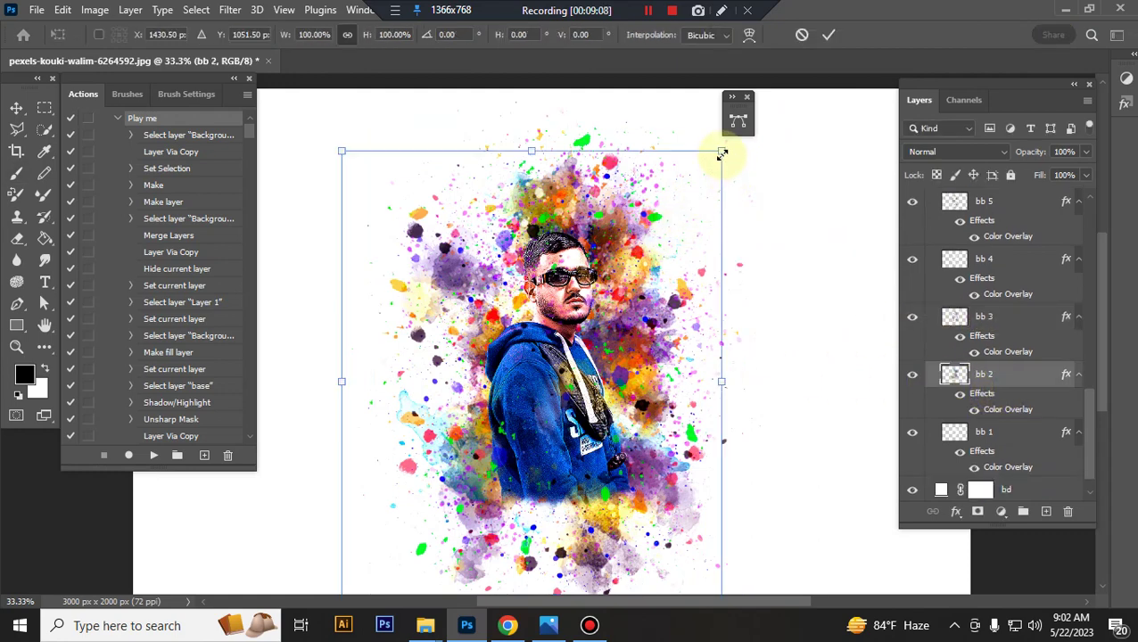
left_click_drag(722, 153, 742, 126)
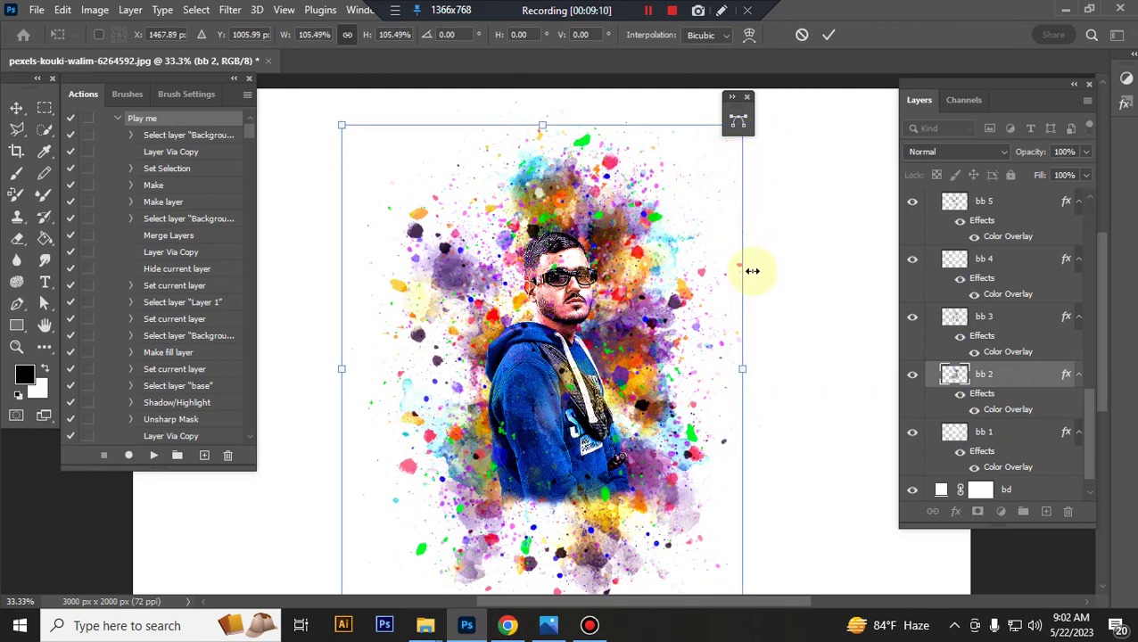
key("Return")
left_click(999, 434)
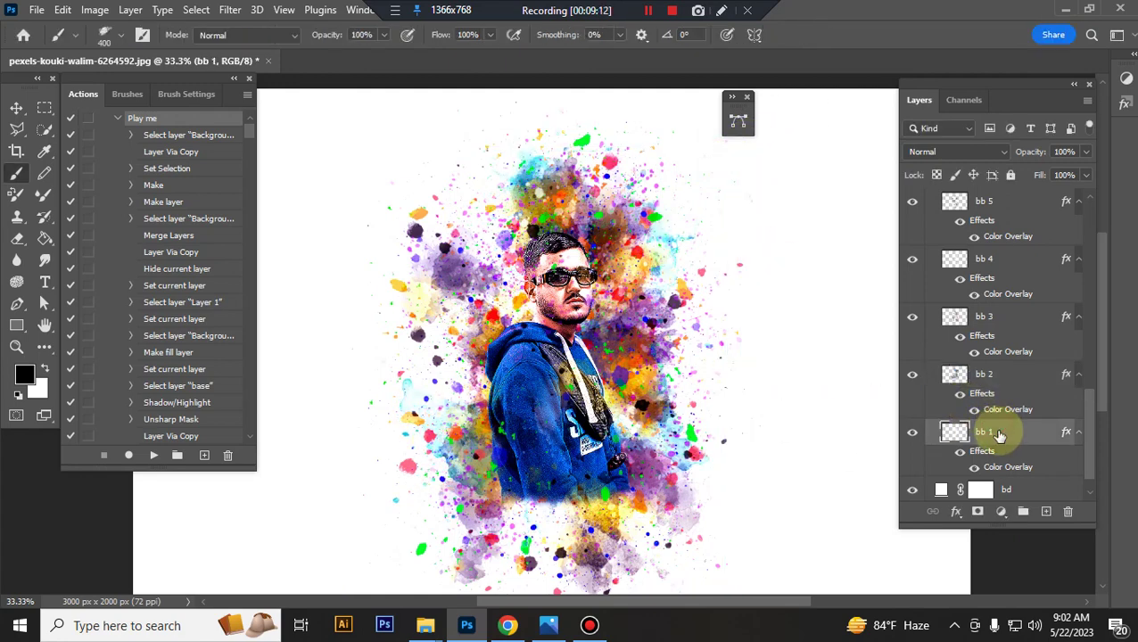
key("ctrl+t")
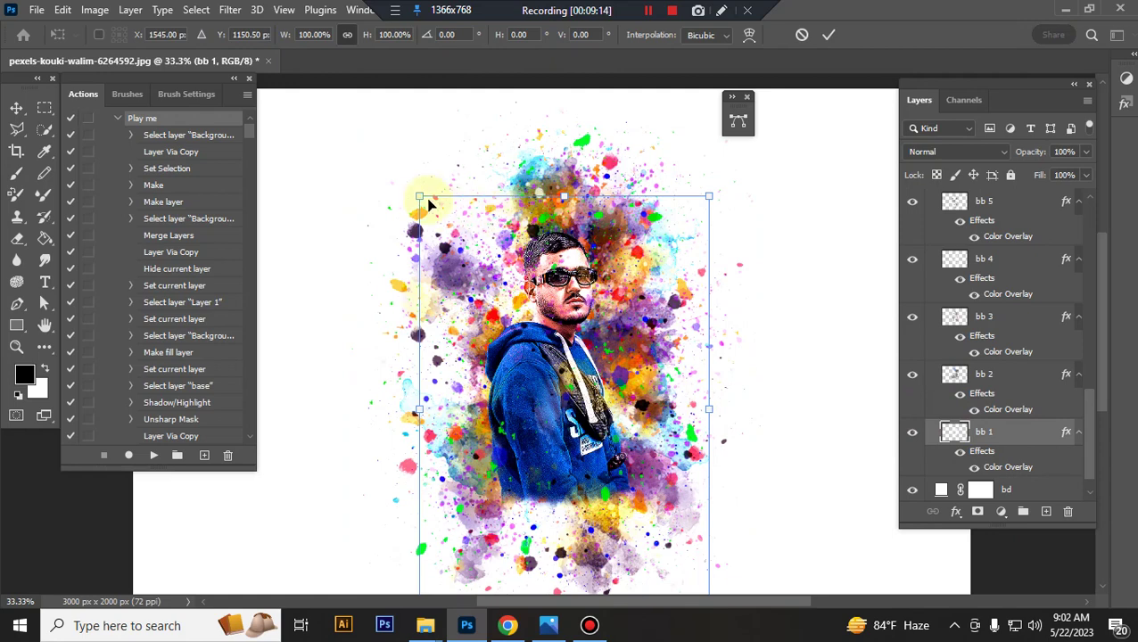
left_click_drag(428, 202, 385, 152)
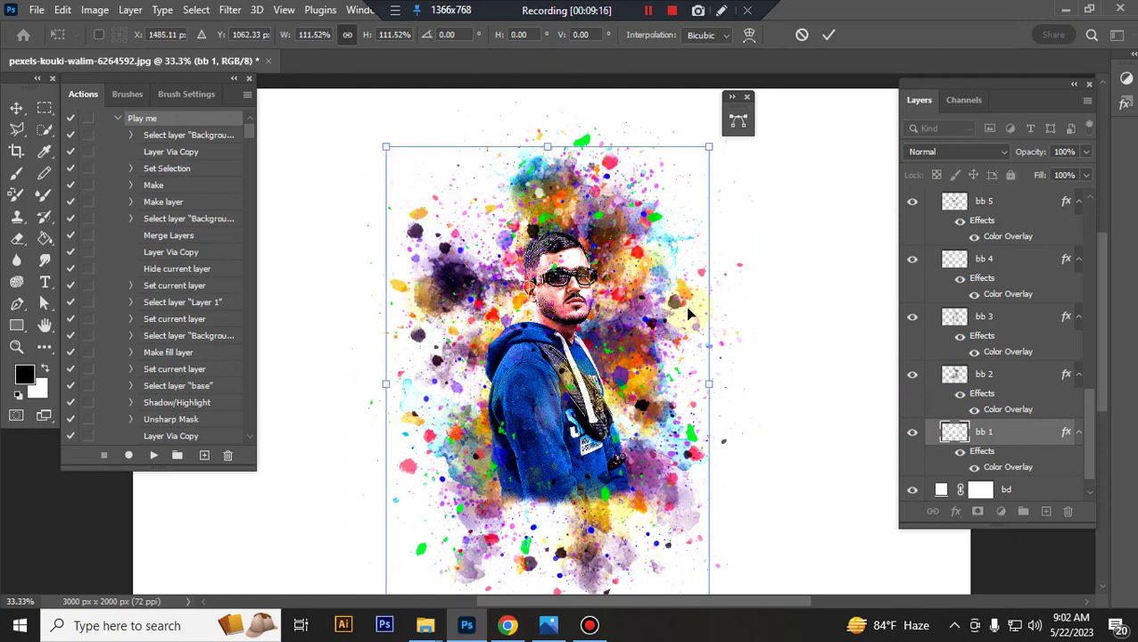
key("Return")
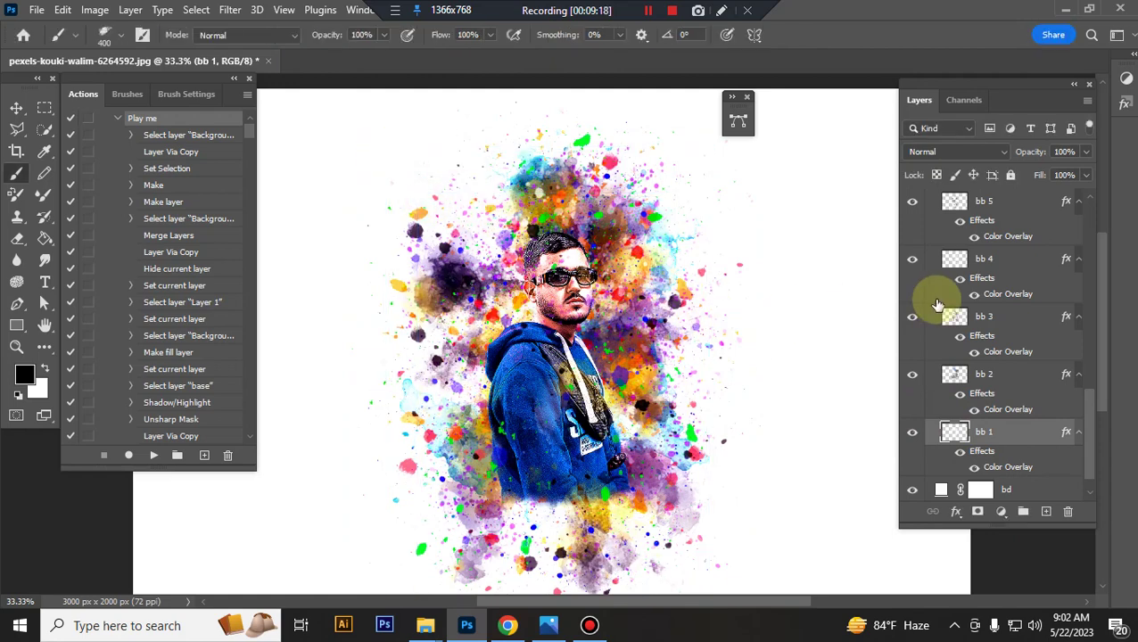
scroll(937, 305, "down", 1)
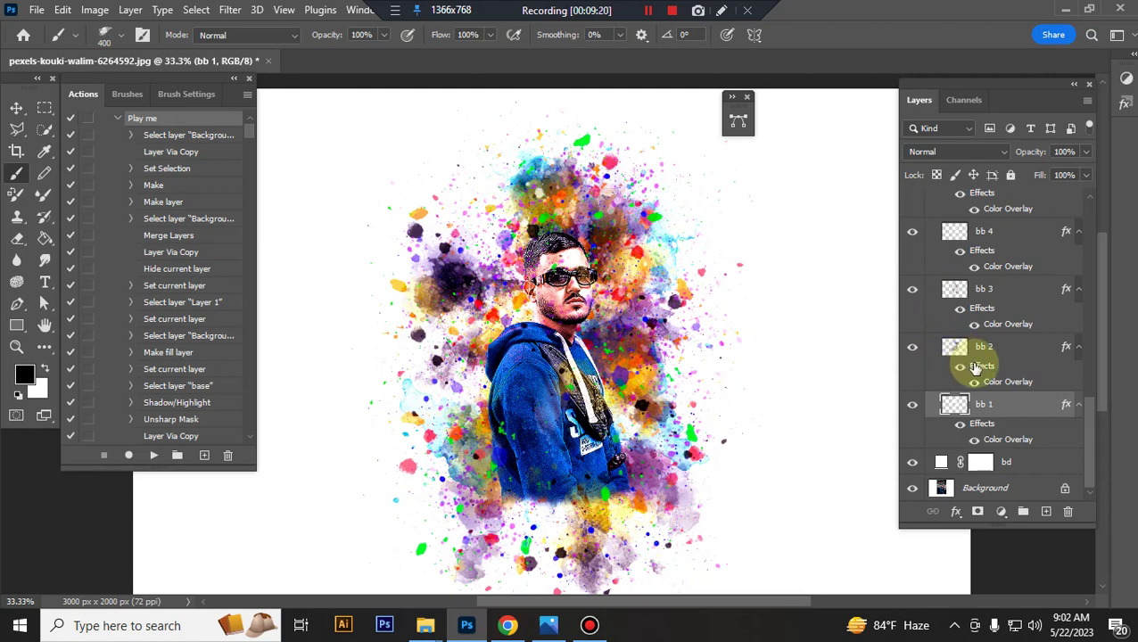
scroll(976, 366, "up", 3)
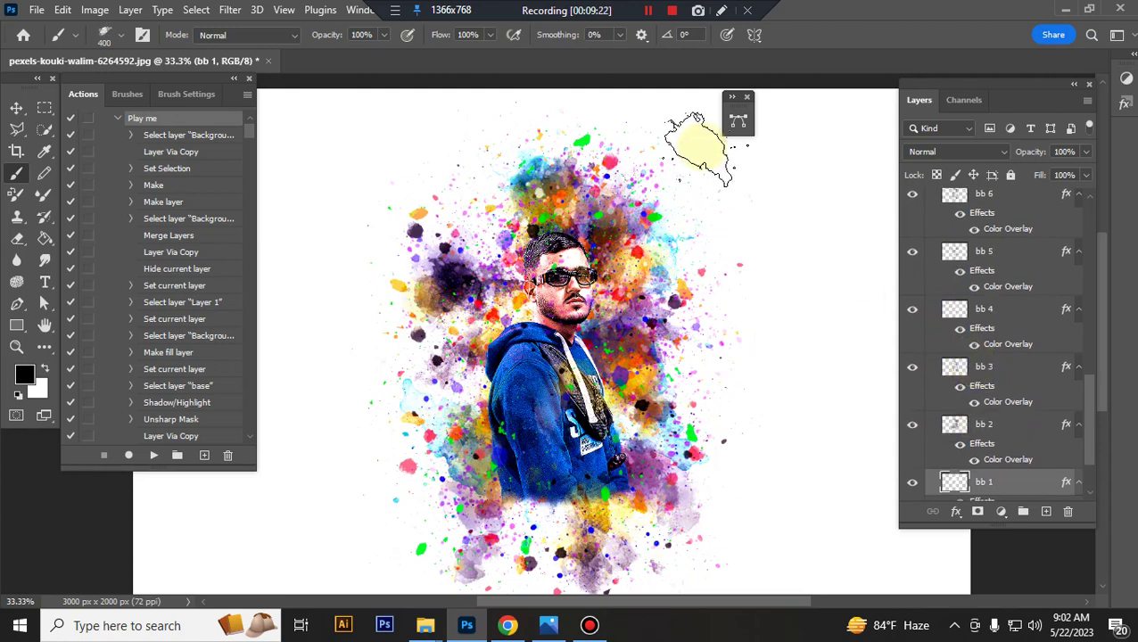